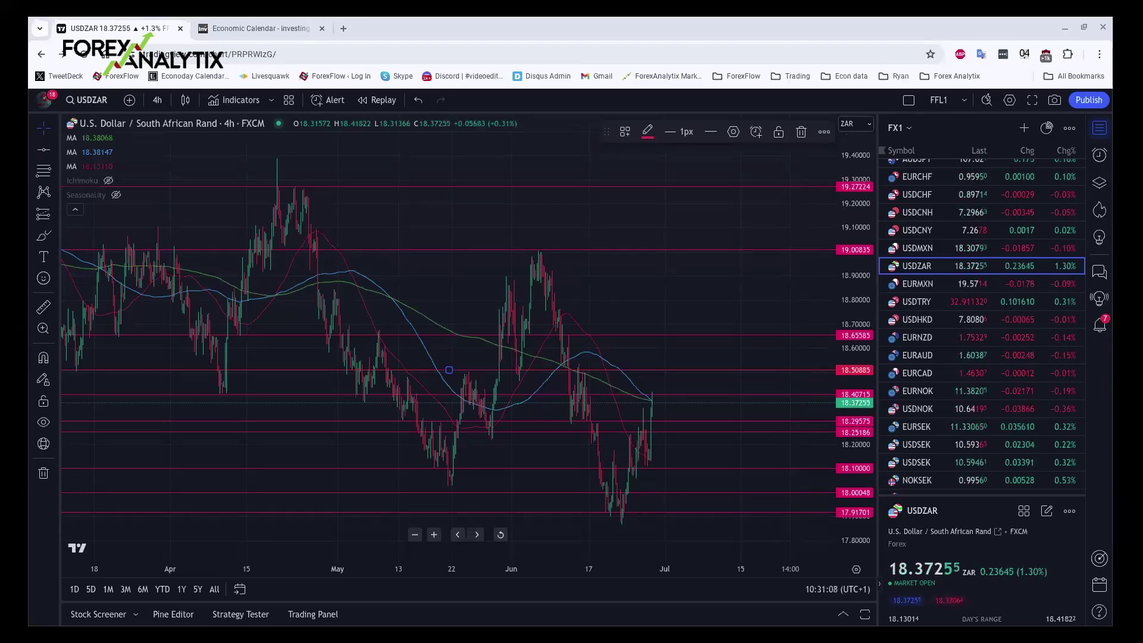
- Load the USDCNH 4-hour chart from the watchlist, showing its support and resistance zones
{"action": "scroll", "coordinate": [1006, 381], "scroll_direction": "down", "scroll_amount": 1}
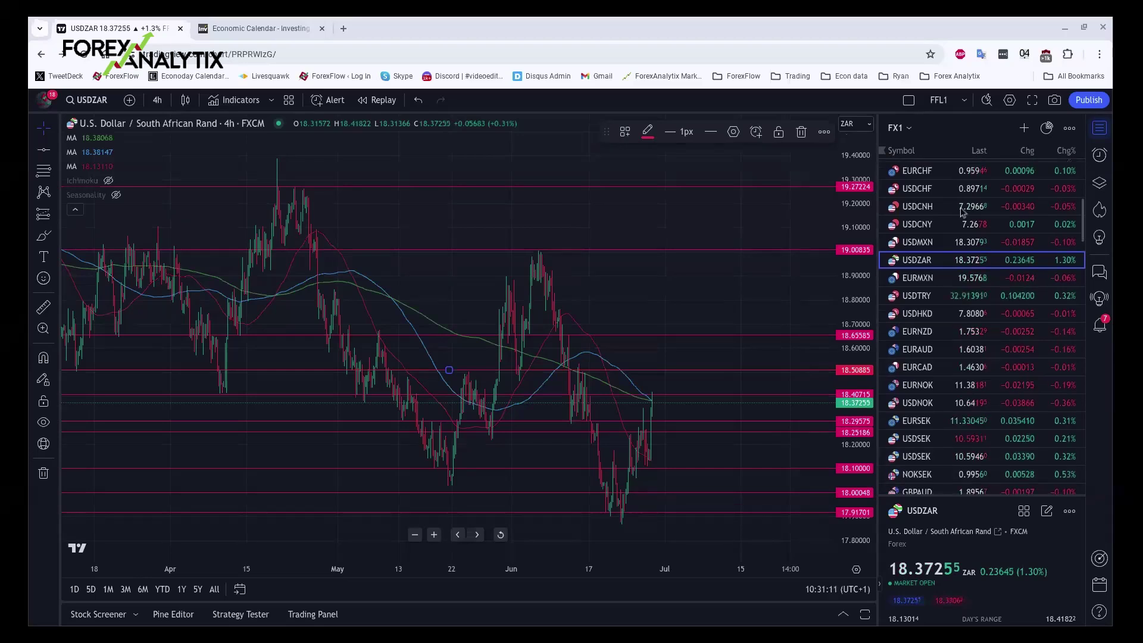
{"action": "left_click", "coordinate": [939, 208]}
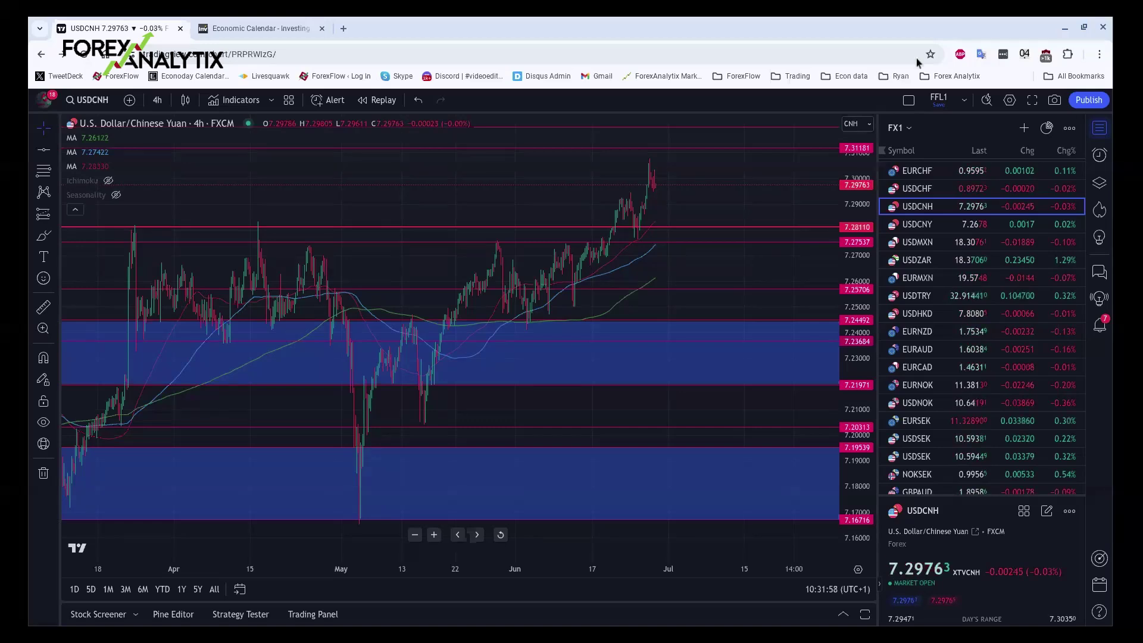
- Switch to the Investing.com Economic Calendar to review the Thursday, June 27, 2024 releases
{"action": "left_click", "coordinate": [250, 23]}
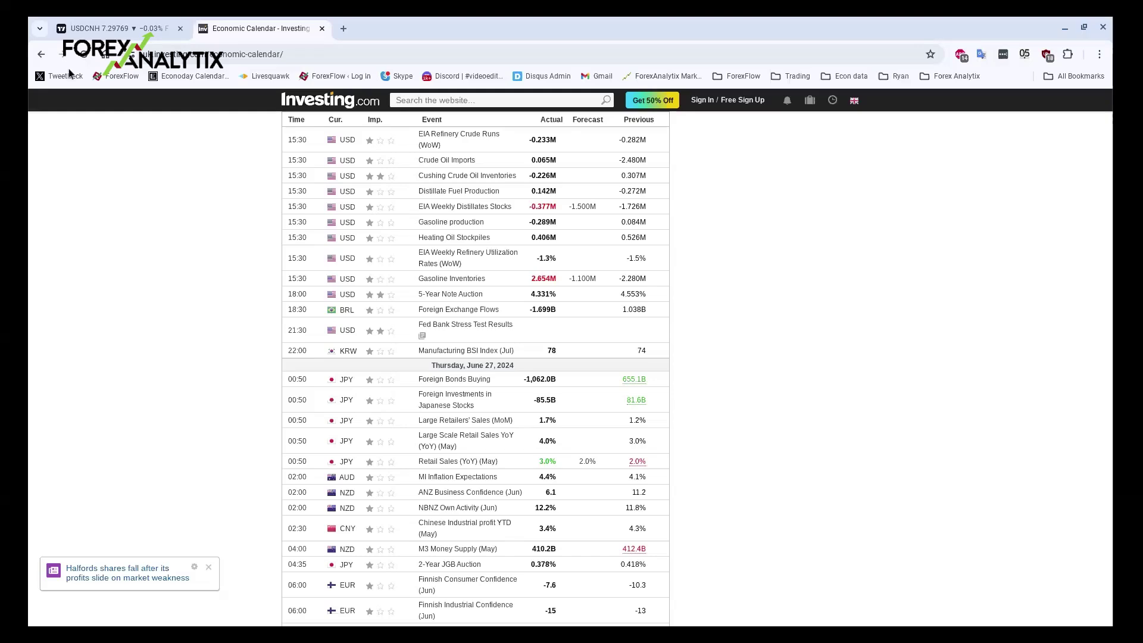
- Back in TradingView, load the USDJPY chart and set it to 15-minute candles
{"action": "left_click", "coordinate": [89, 28]}
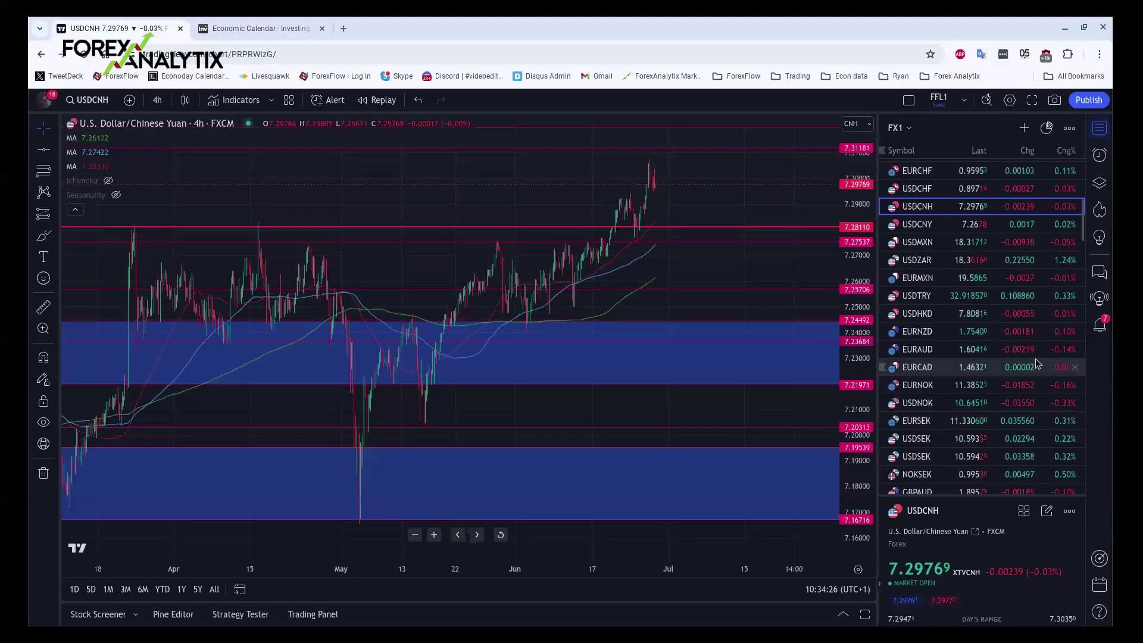
{"action": "scroll", "coordinate": [1036, 364], "scroll_direction": "up", "scroll_amount": 5}
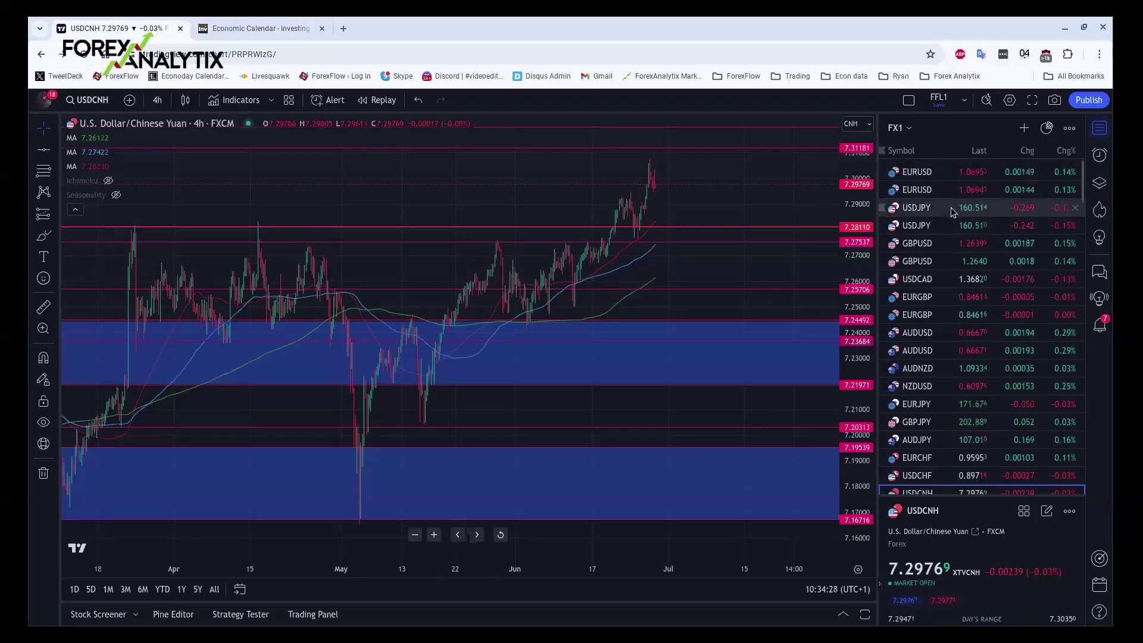
{"action": "left_click", "coordinate": [953, 209]}
{"action": "left_click", "coordinate": [157, 99]}
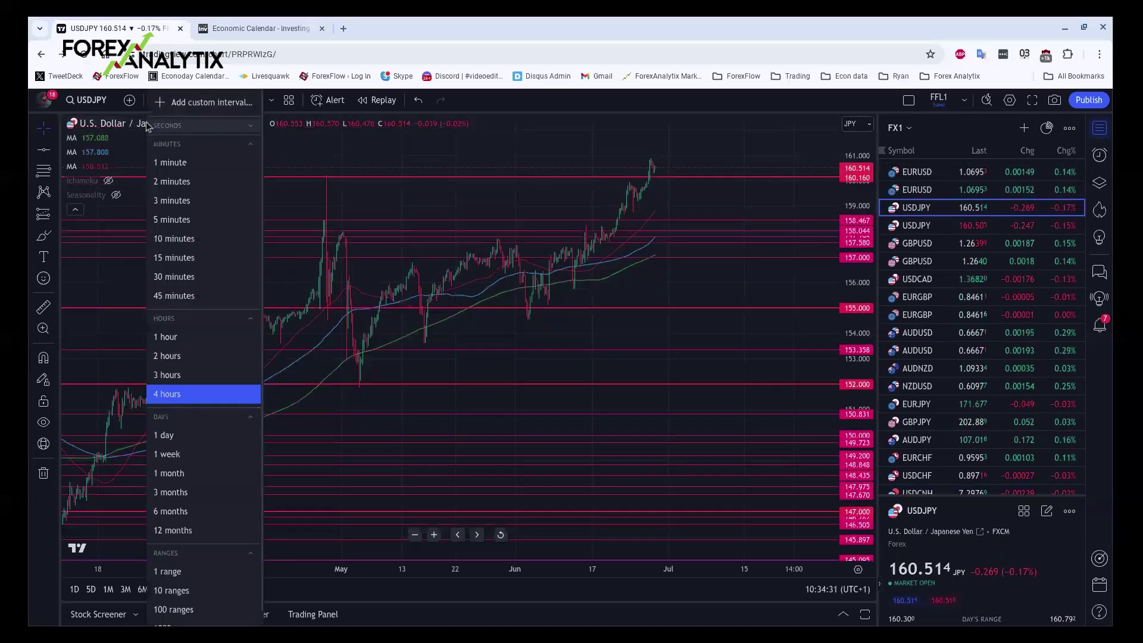
{"action": "left_click", "coordinate": [162, 259]}
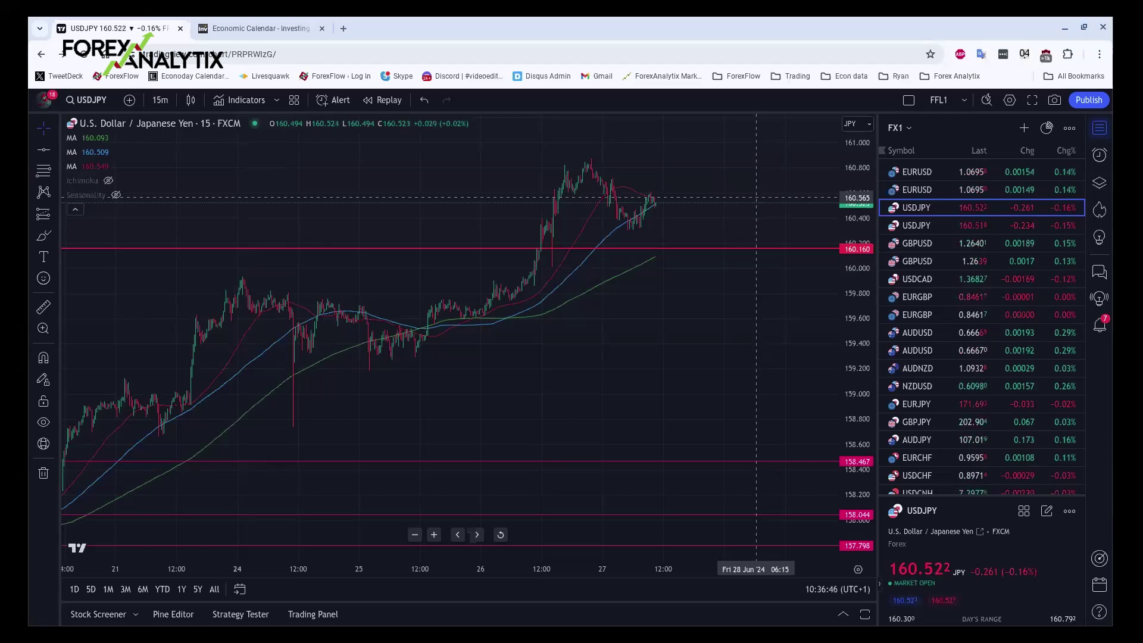
- Step through the EURJPY chart to the GBPJPY 15-minute chart
{"action": "left_click", "coordinate": [952, 411]}
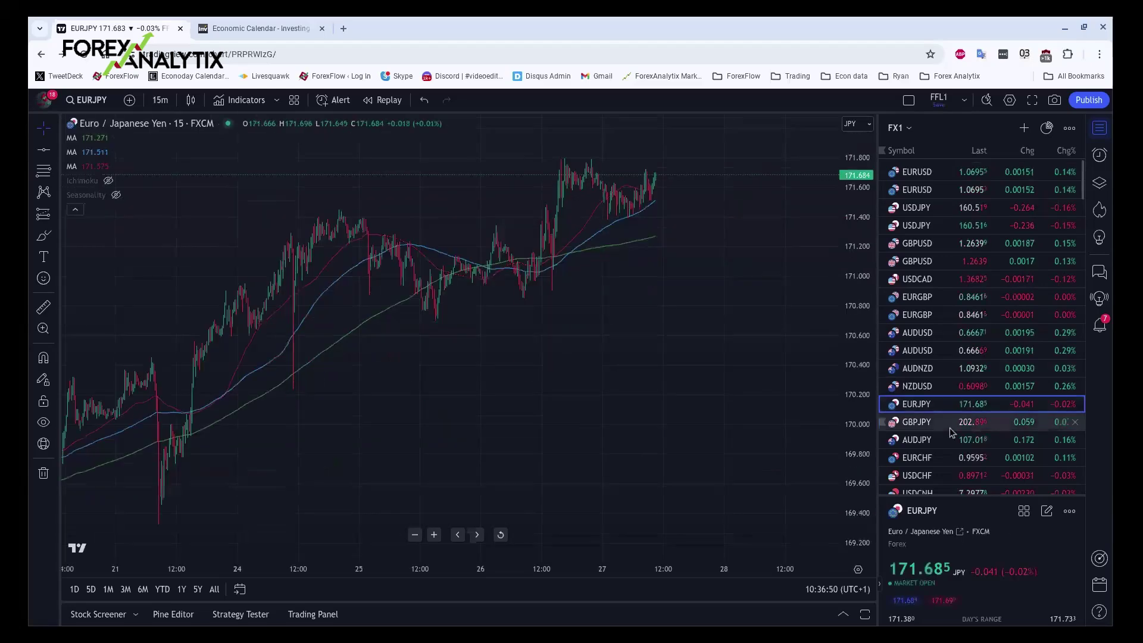
{"action": "left_click", "coordinate": [950, 428]}
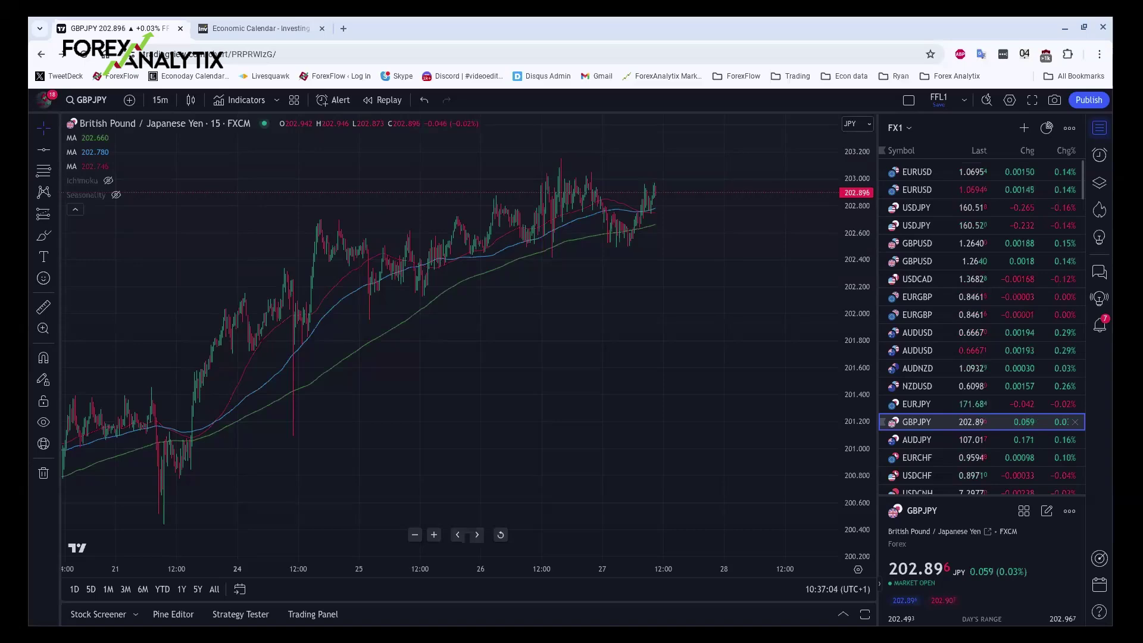
- Load the AUDJPY 15-minute chart from the FX1 watchlist
{"action": "left_click", "coordinate": [940, 443]}
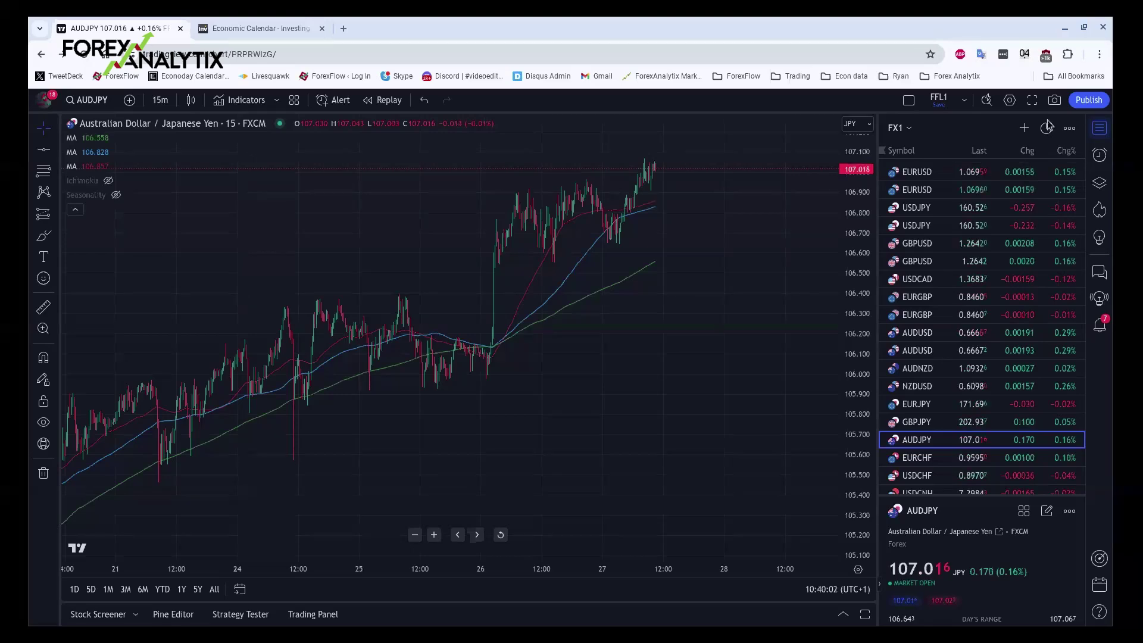
- Reload the USDJPY 15-minute chart to review levels at 160.182, 158.467, 158.044 and 157.796
{"action": "left_click", "coordinate": [958, 206]}
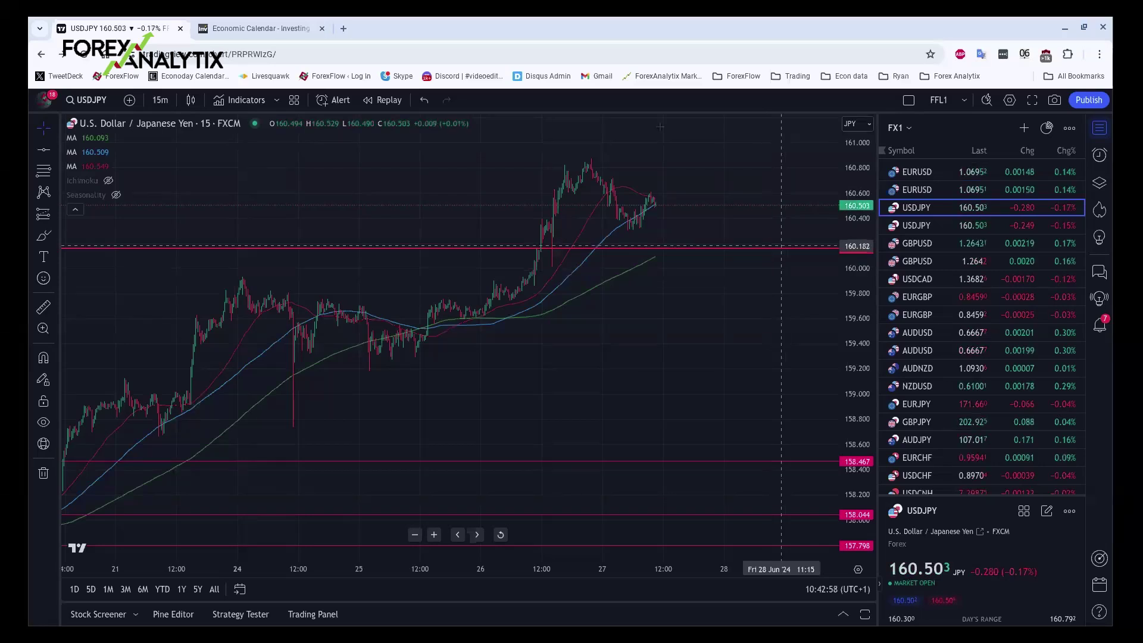
- Check the June 27 economic calendar releases, then return to the USDJPY chart
{"action": "left_click", "coordinate": [253, 23]}
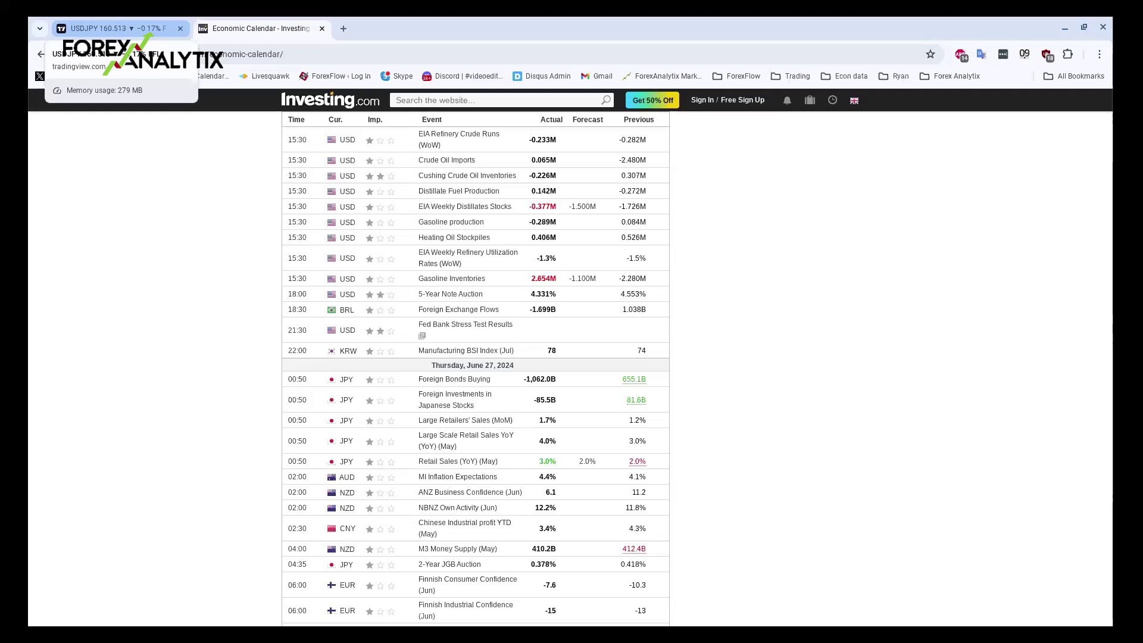
{"action": "left_click", "coordinate": [113, 28]}
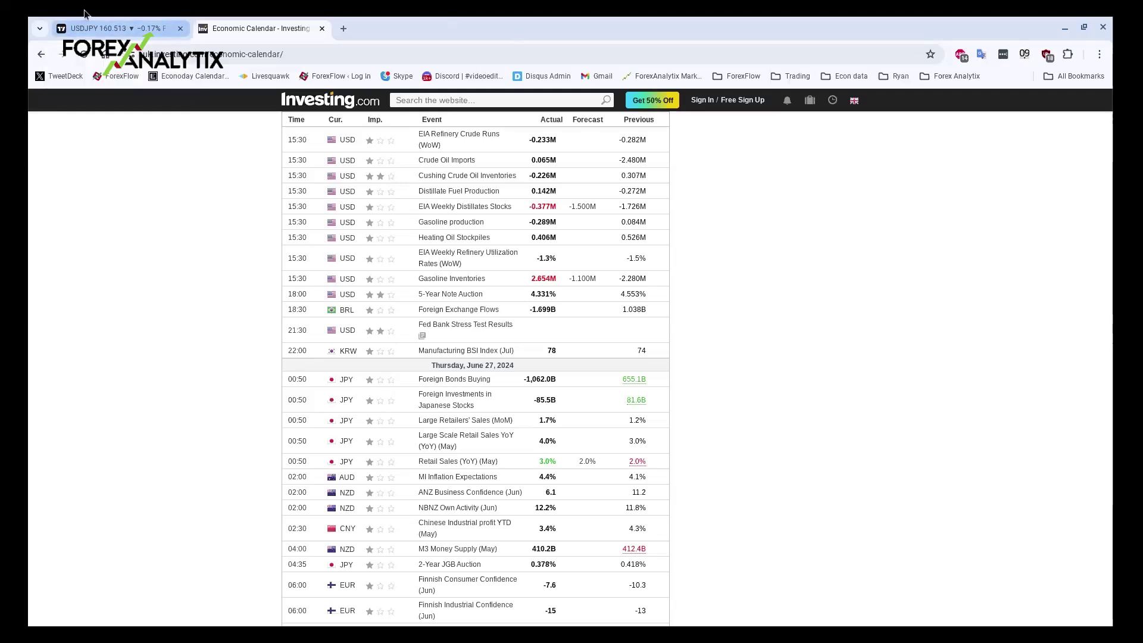
- Load the EURSEK (Euro / Swedish Krona) 15-minute chart from further down the watchlist
{"action": "scroll", "coordinate": [933, 305], "scroll_direction": "down", "scroll_amount": 5}
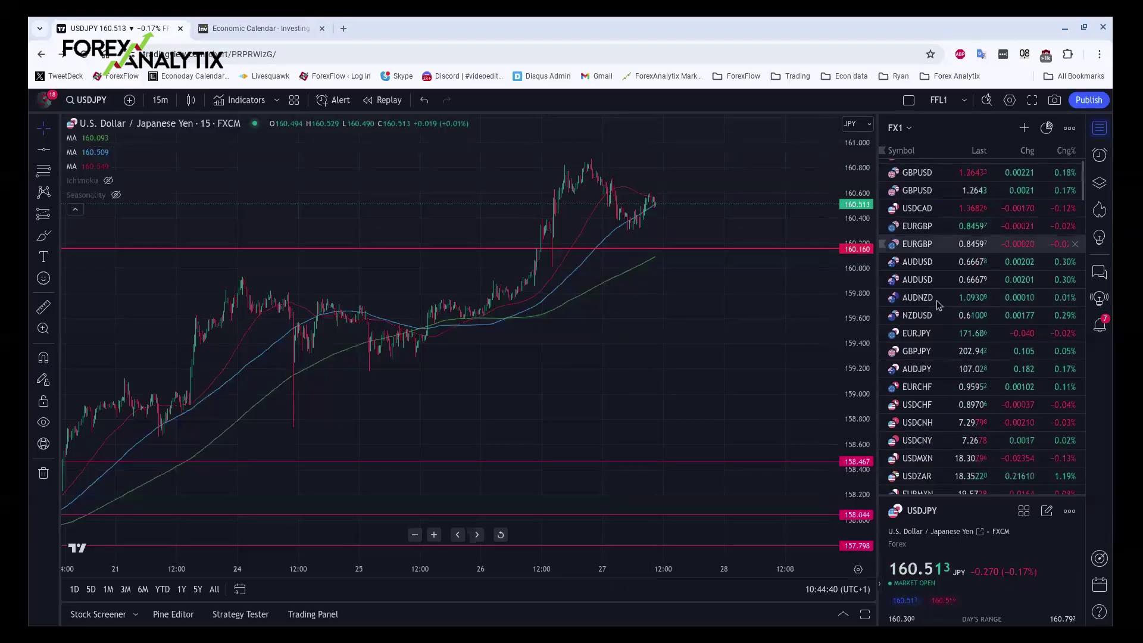
{"action": "scroll", "coordinate": [952, 319], "scroll_direction": "down", "scroll_amount": 3}
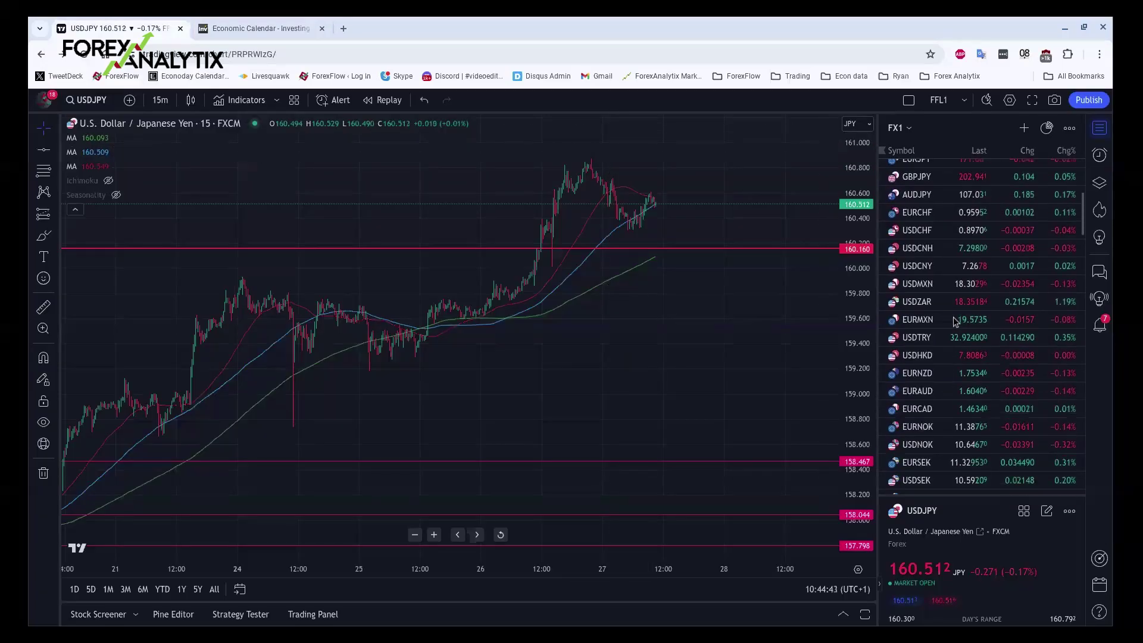
{"action": "left_click", "coordinate": [952, 397]}
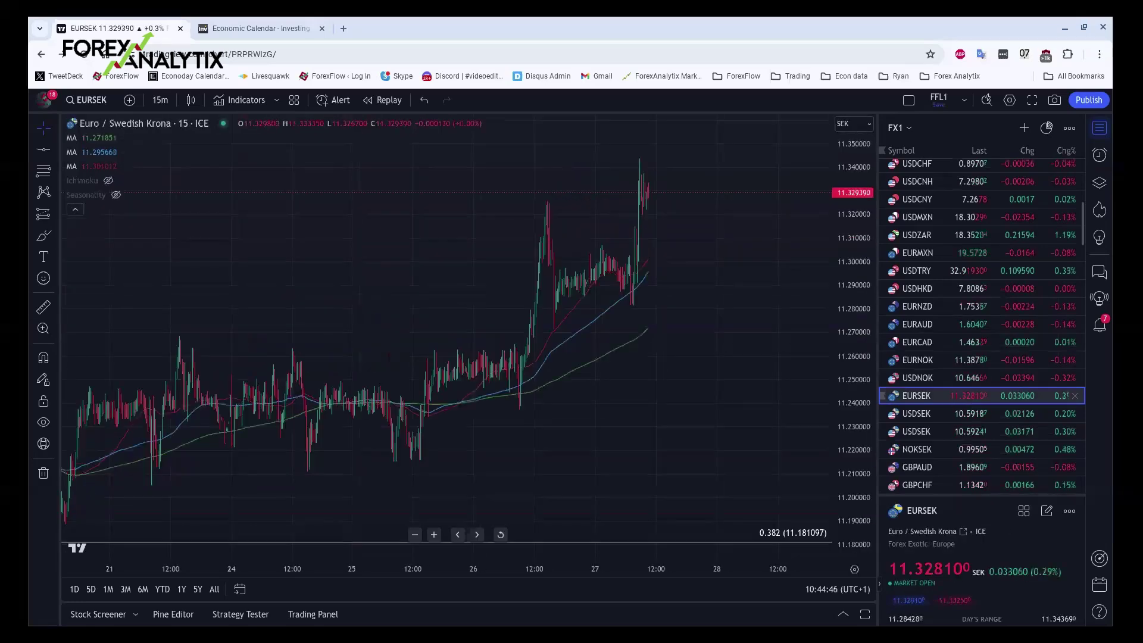
- Load the USDSEK (U.S. Dollar / Swedish Krona) 15-minute chart from the watchlist
{"action": "left_click", "coordinate": [961, 416]}
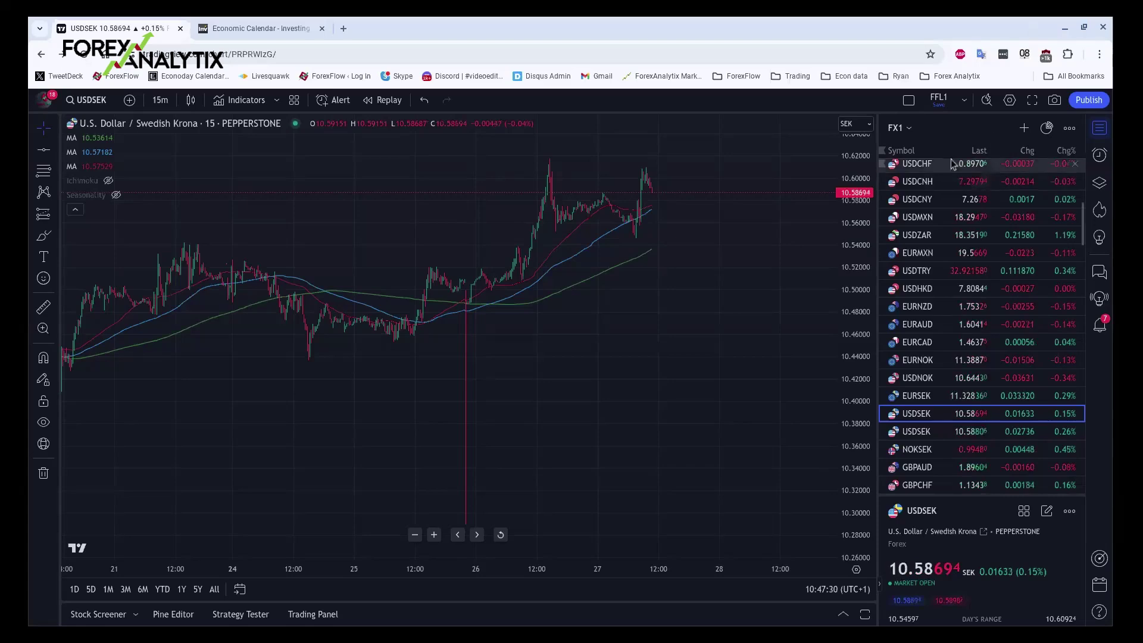
- Load the USDCHF chart on the 1-hour timeframe, then reopen the interval list
{"action": "left_click", "coordinate": [929, 165]}
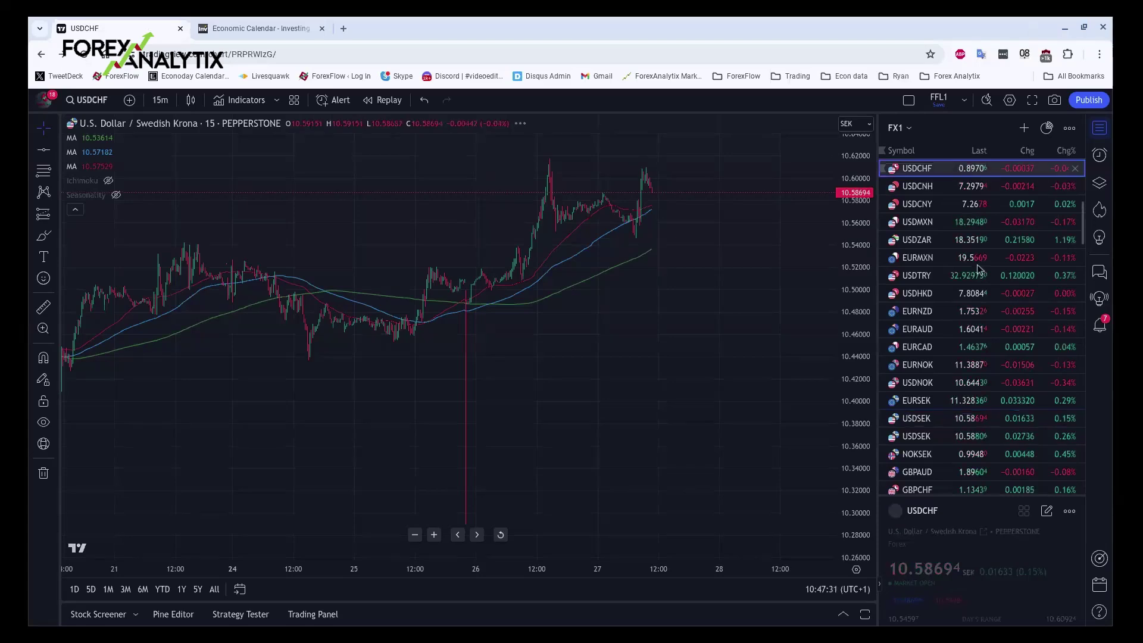
{"action": "scroll", "coordinate": [979, 265], "scroll_direction": "up", "scroll_amount": 1}
{"action": "scroll", "coordinate": [978, 262], "scroll_direction": "up", "scroll_amount": 4}
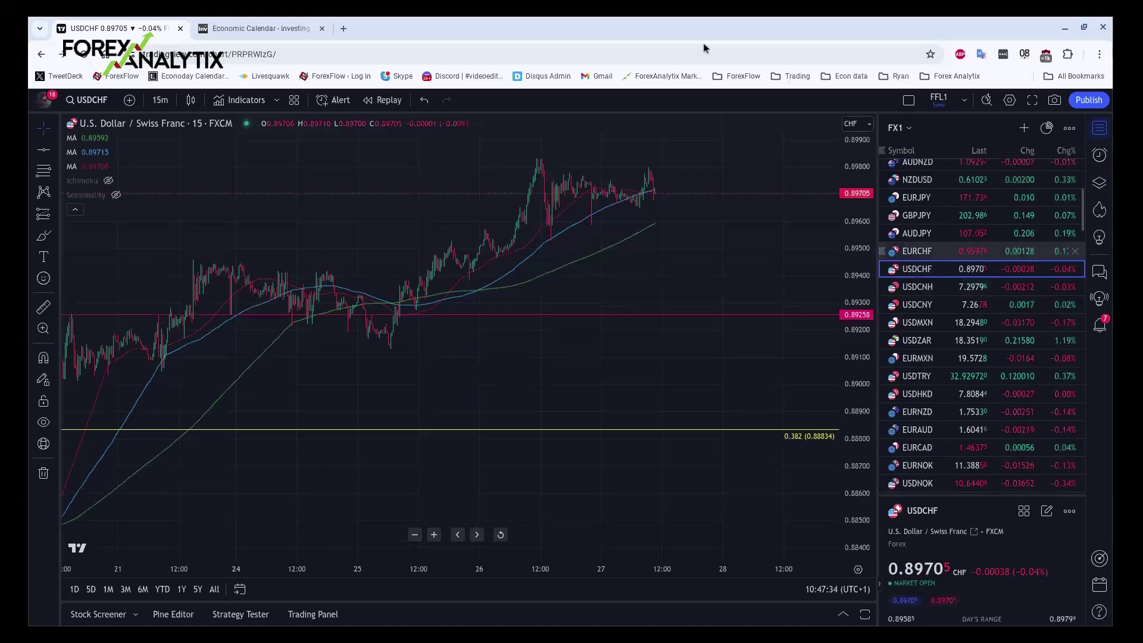
{"action": "left_click", "coordinate": [160, 99]}
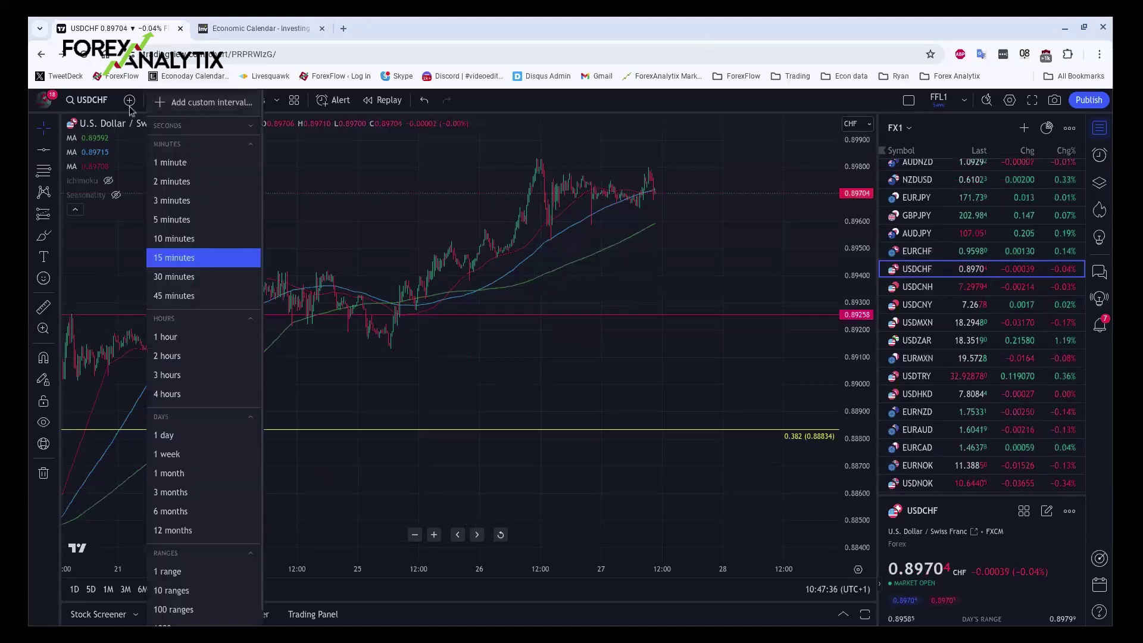
{"action": "left_click", "coordinate": [166, 337]}
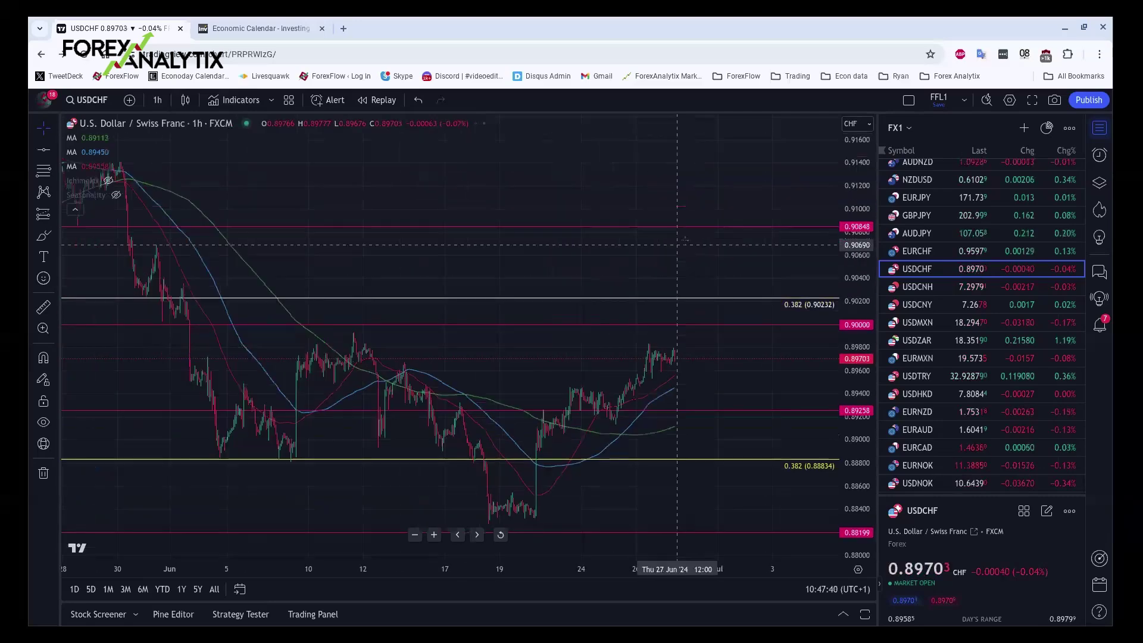
{"action": "scroll", "coordinate": [690, 232], "scroll_direction": "down", "scroll_amount": 1}
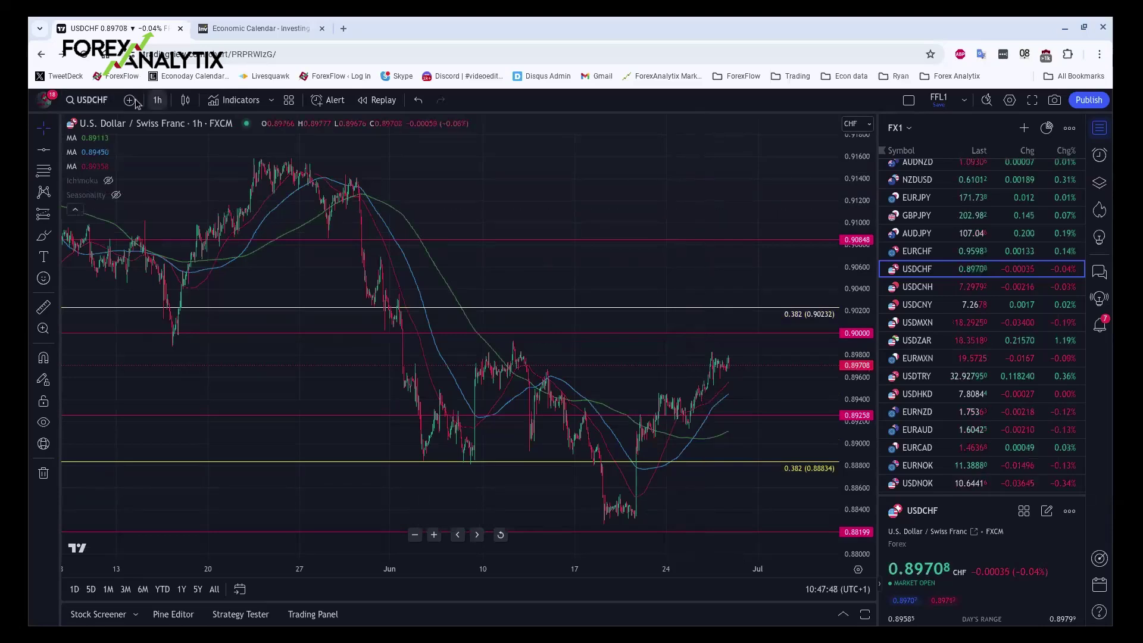
{"action": "left_click", "coordinate": [157, 100]}
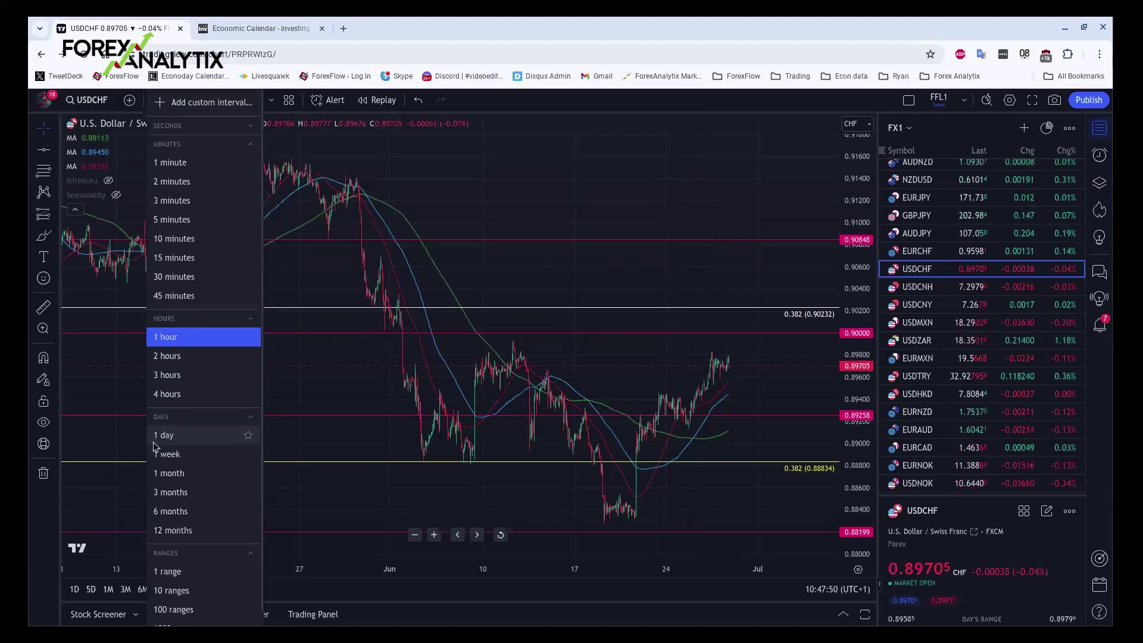
- Switch USDCHF to the 1-day interval and zoom into recent price action near the Fibonacci levels
{"action": "left_click", "coordinate": [155, 441]}
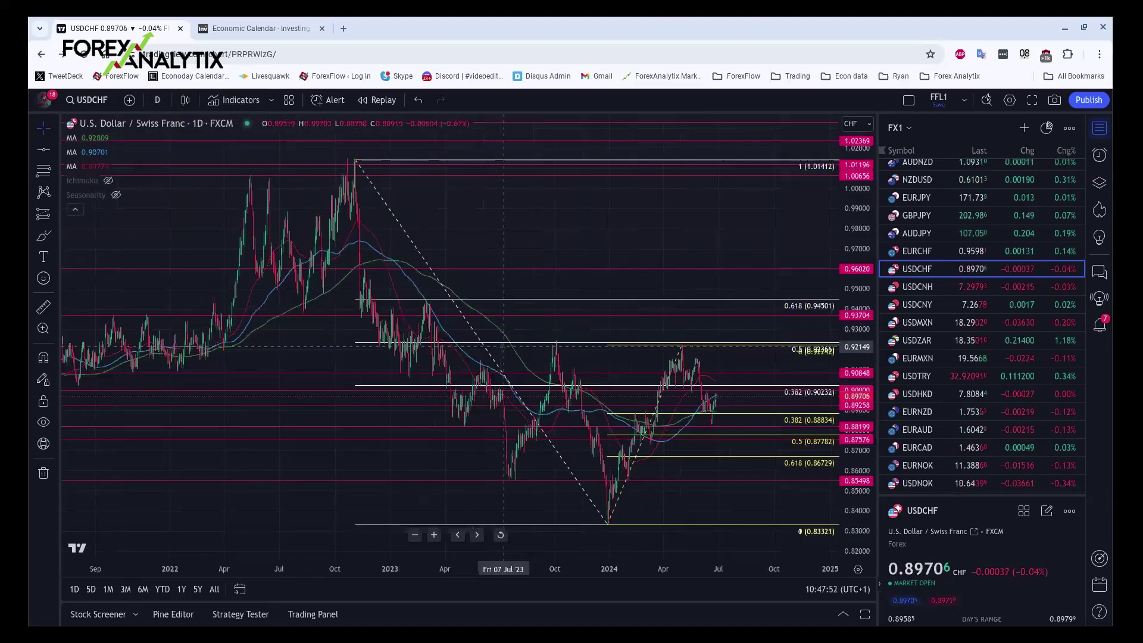
{"action": "scroll", "coordinate": [504, 346], "scroll_direction": "up", "scroll_amount": 4}
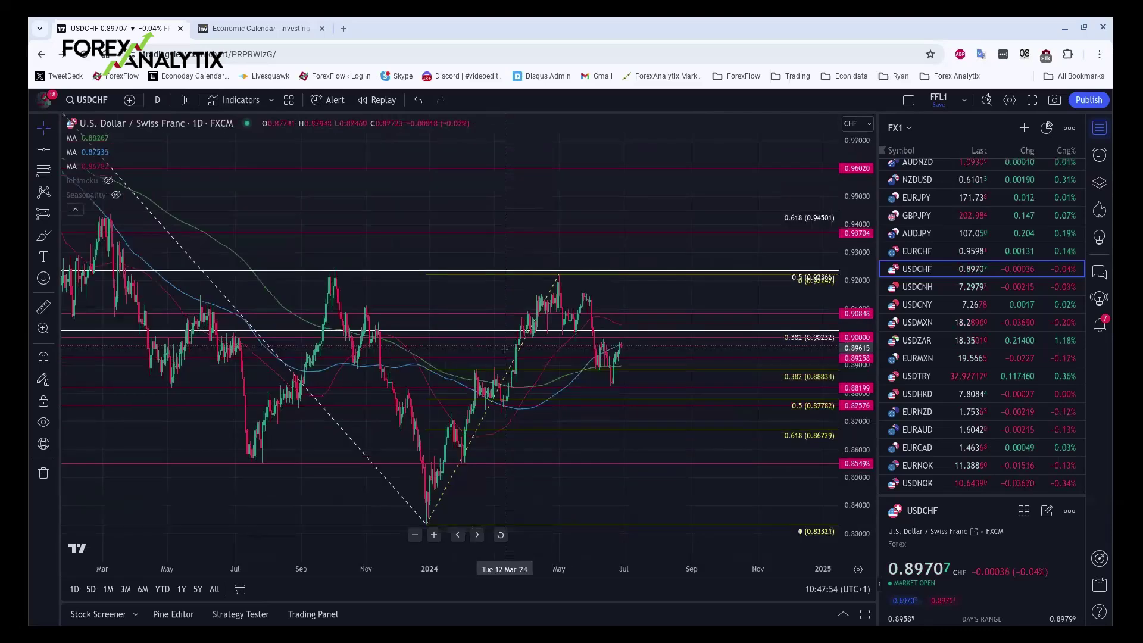
{"action": "scroll", "coordinate": [505, 348], "scroll_direction": "up", "scroll_amount": 3}
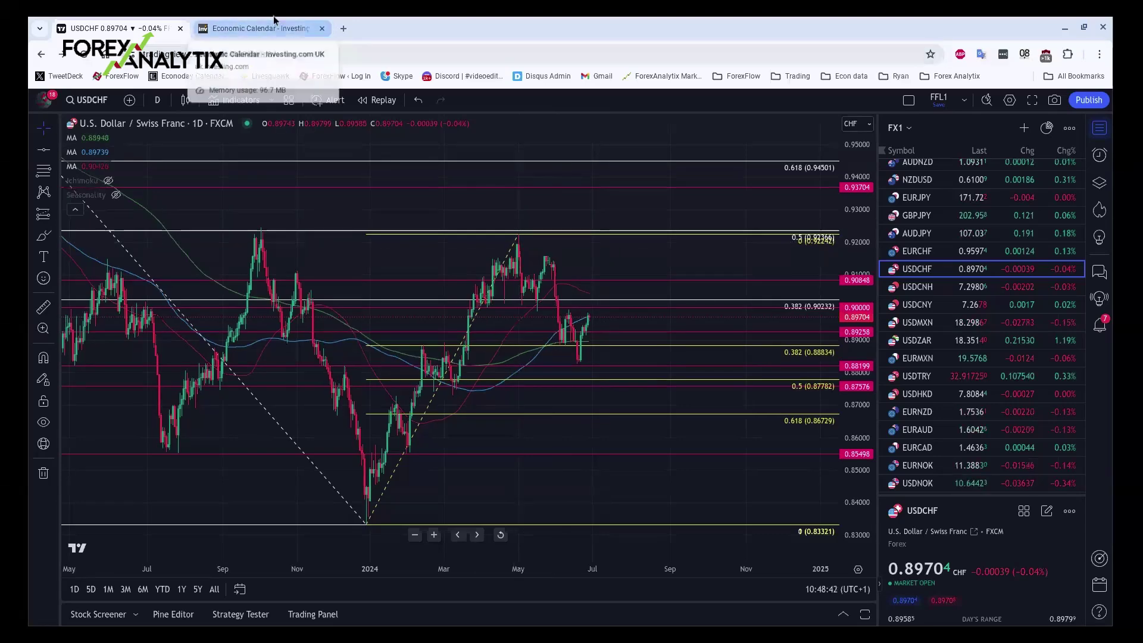
{"action": "left_click", "coordinate": [256, 28]}
{"action": "scroll", "coordinate": [645, 444], "scroll_direction": "up", "scroll_amount": 4}
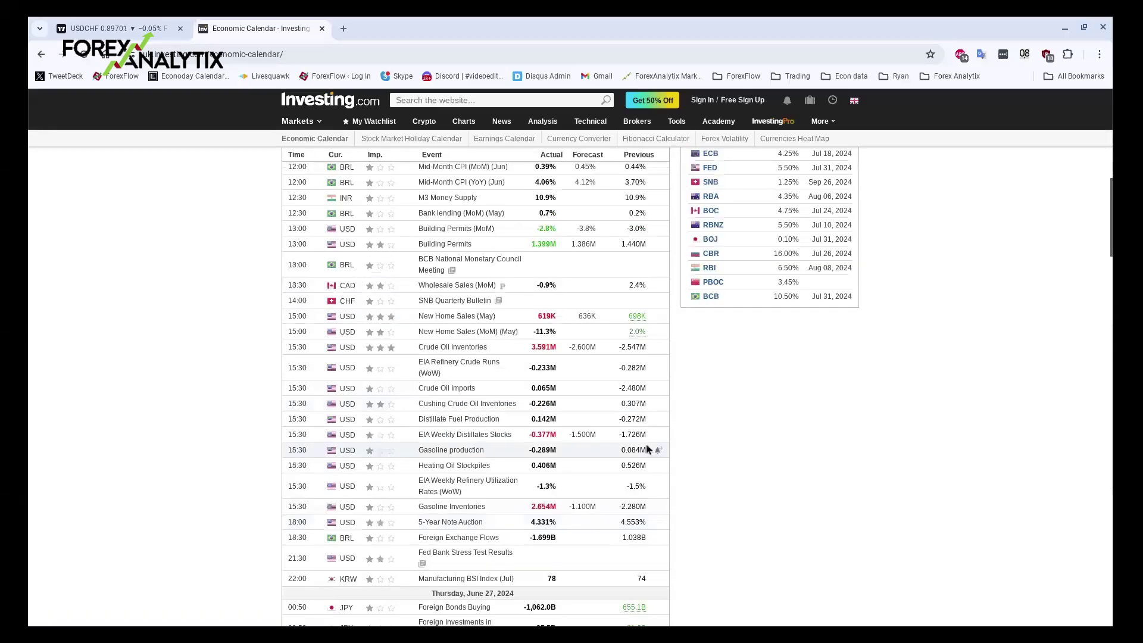
{"action": "scroll", "coordinate": [703, 481], "scroll_direction": "up", "scroll_amount": 1}
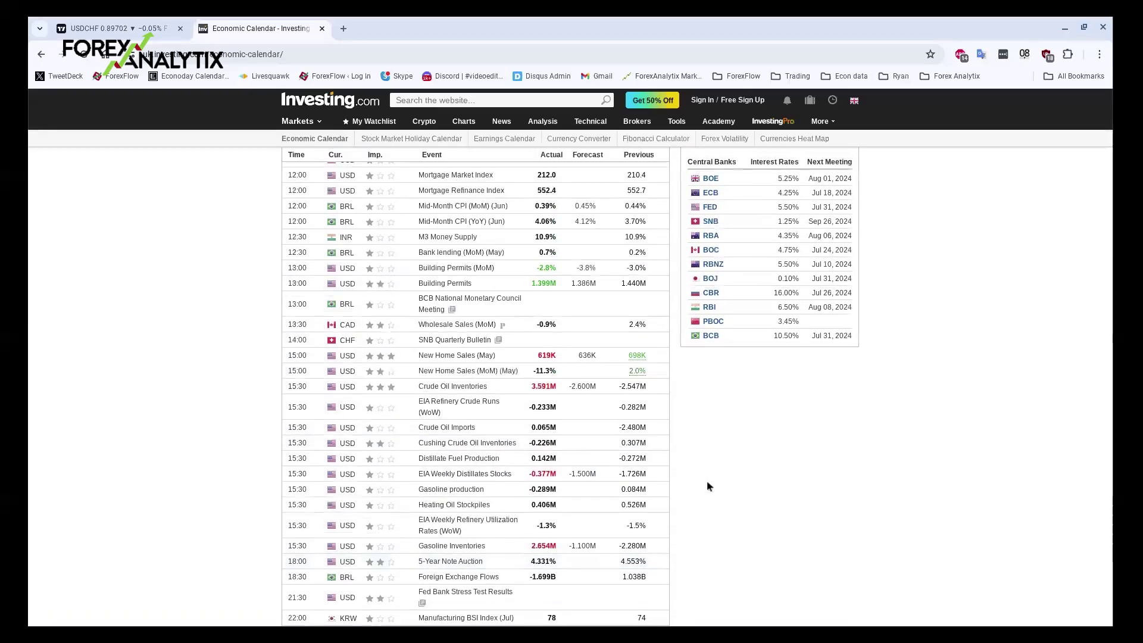
{"action": "scroll", "coordinate": [826, 498], "scroll_direction": "up", "scroll_amount": 2}
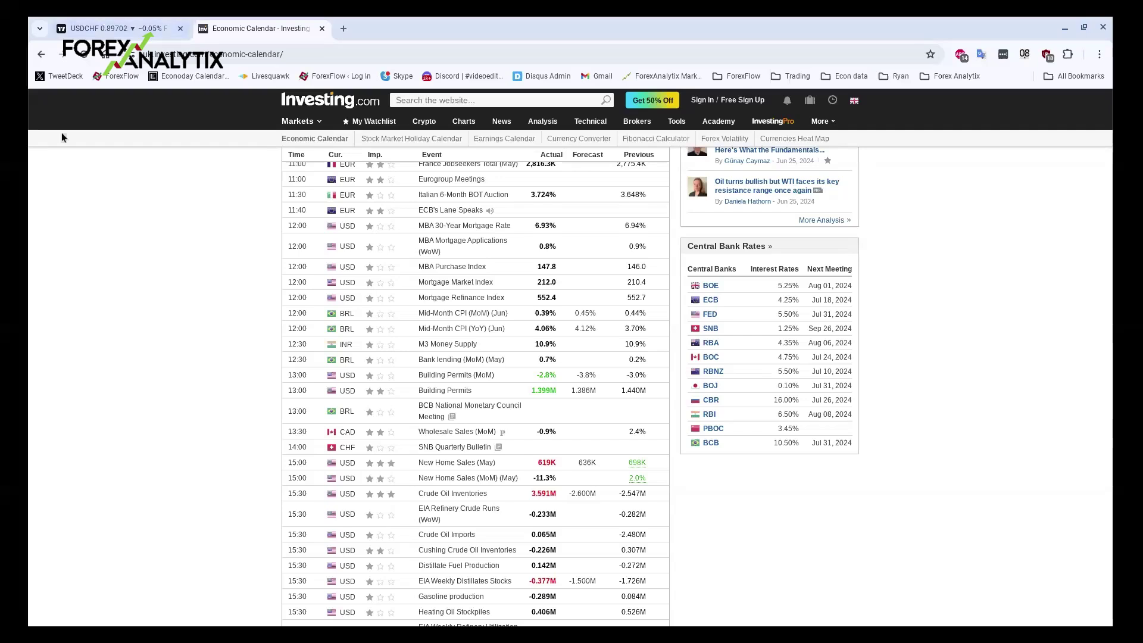
{"action": "scroll", "coordinate": [177, 244], "scroll_direction": "down", "scroll_amount": 2}
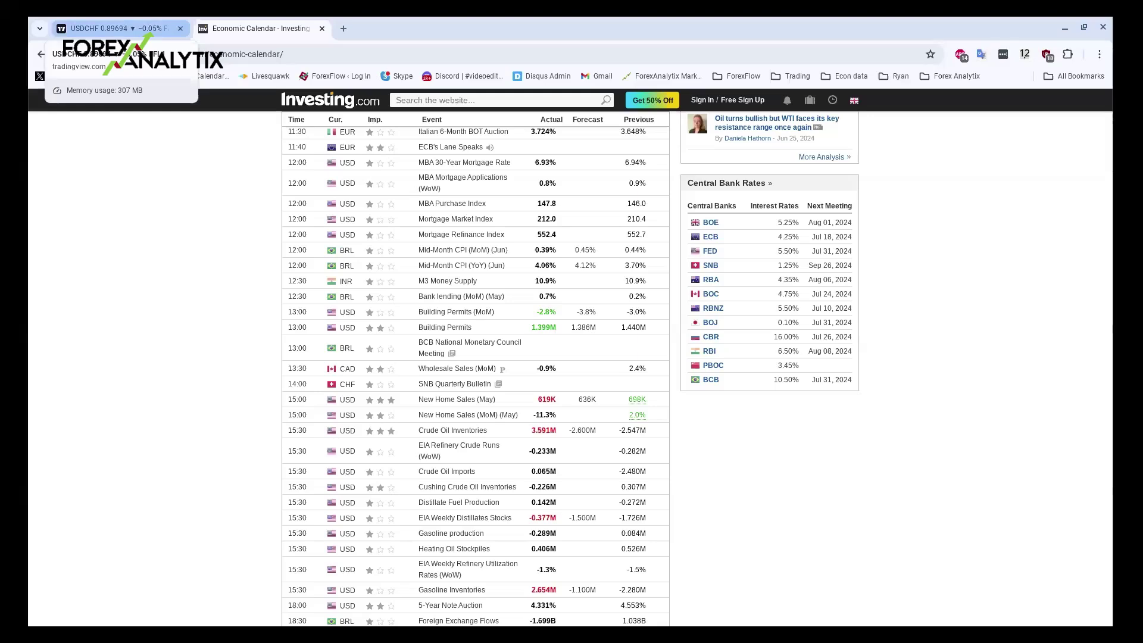
- Scroll the calendar past the Thursday, June 27 header to the 13:30 USD GDP rows
{"action": "scroll", "coordinate": [171, 284], "scroll_direction": "down", "scroll_amount": 5}
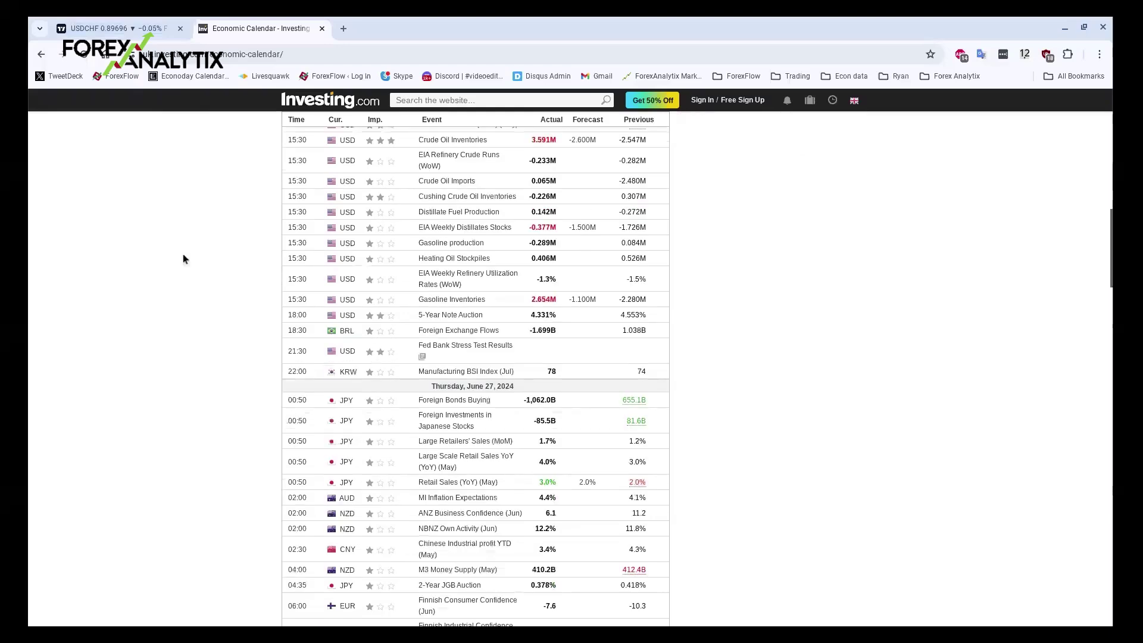
{"action": "scroll", "coordinate": [184, 255], "scroll_direction": "down", "scroll_amount": 6}
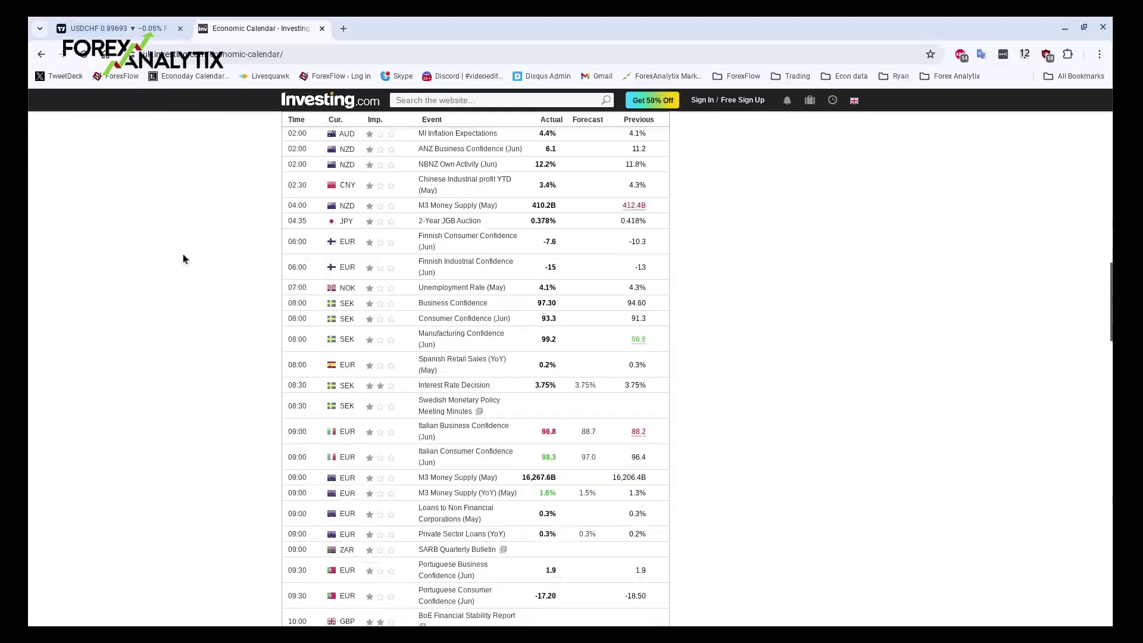
{"action": "scroll", "coordinate": [184, 254], "scroll_direction": "down", "scroll_amount": 2}
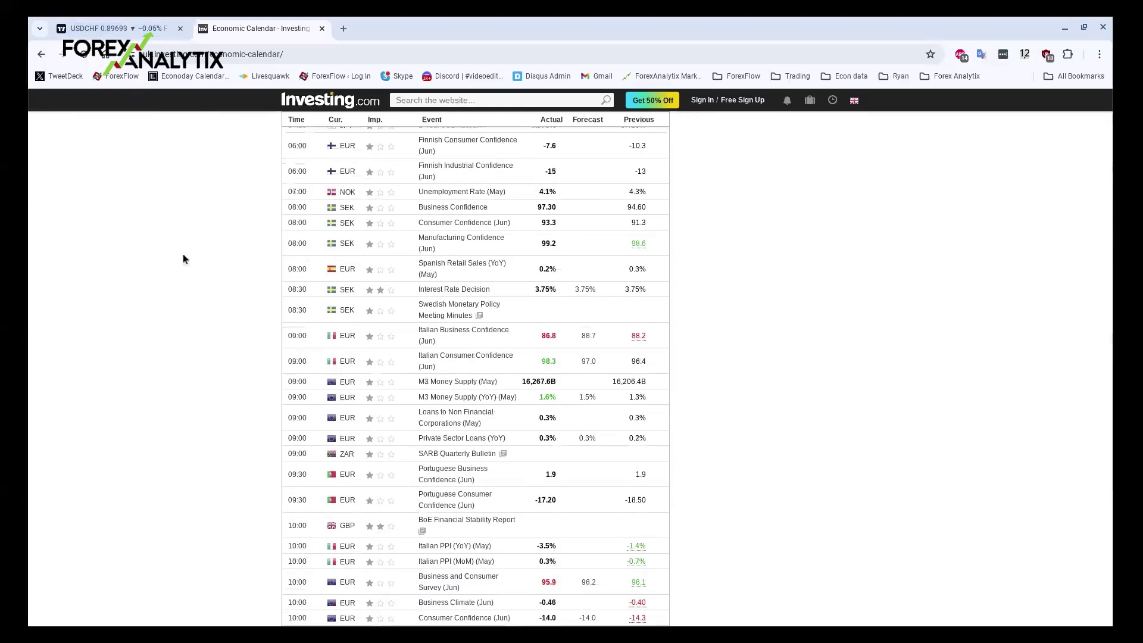
{"action": "scroll", "coordinate": [183, 258], "scroll_direction": "down", "scroll_amount": 3}
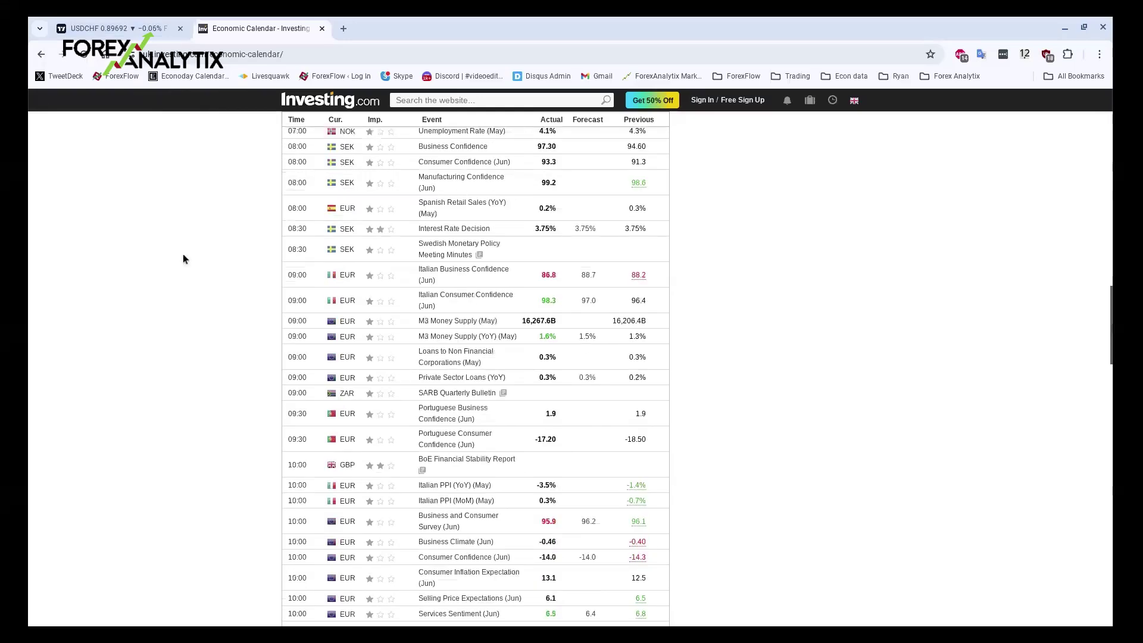
{"action": "scroll", "coordinate": [184, 258], "scroll_direction": "down", "scroll_amount": 6}
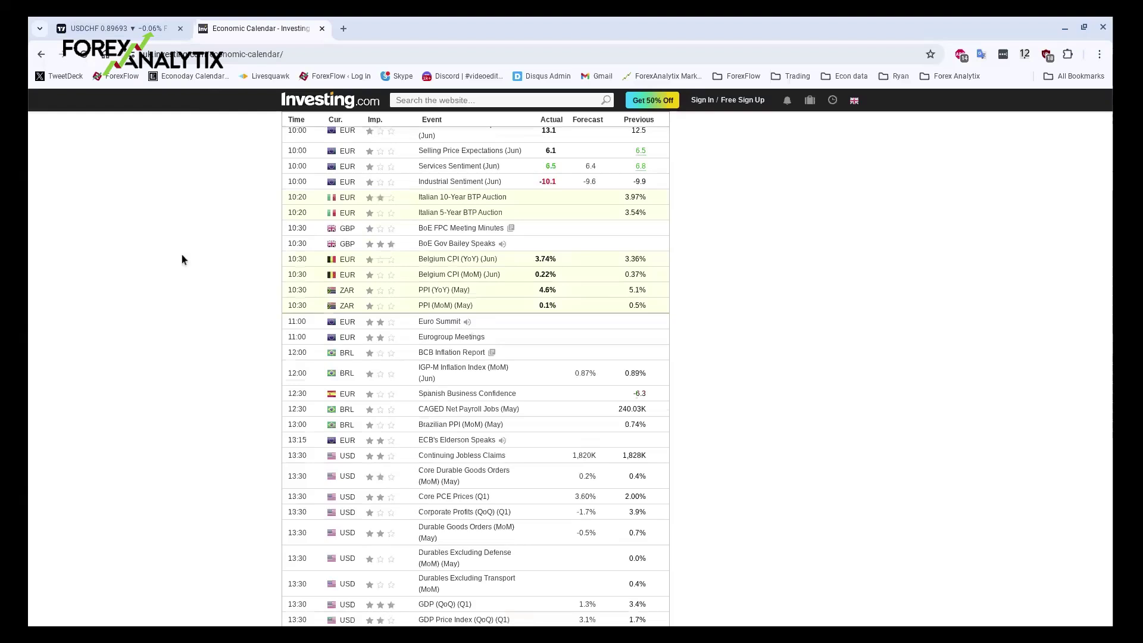
{"action": "scroll", "coordinate": [184, 258], "scroll_direction": "down", "scroll_amount": 1}
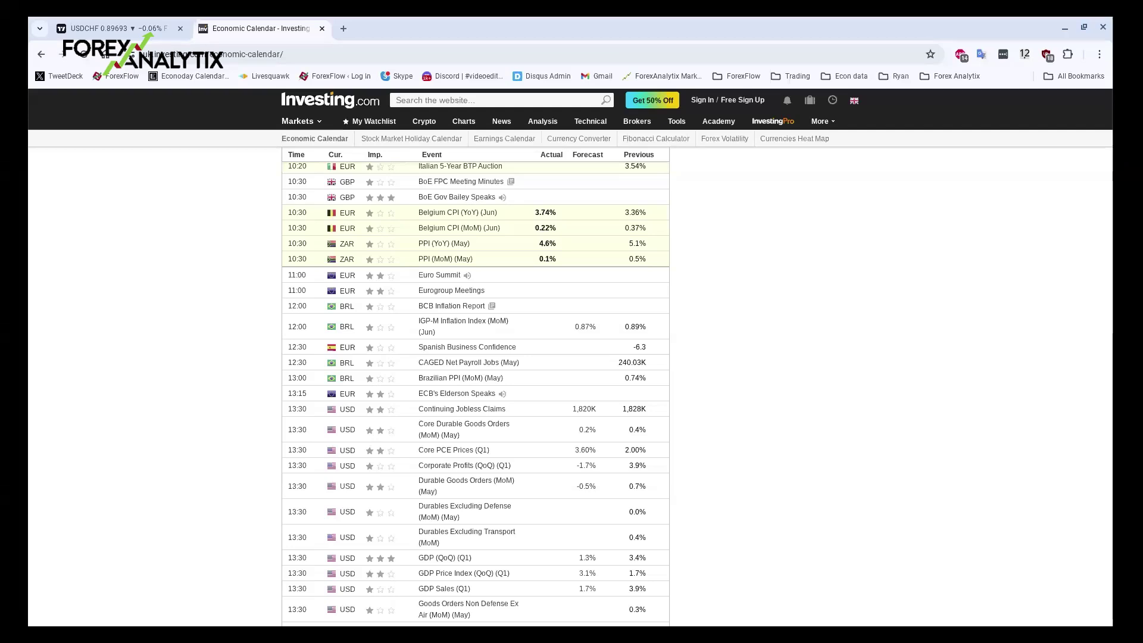
- Scroll further down the Investing.com economic calendar
{"action": "scroll", "coordinate": [183, 263], "scroll_direction": "down", "scroll_amount": 1}
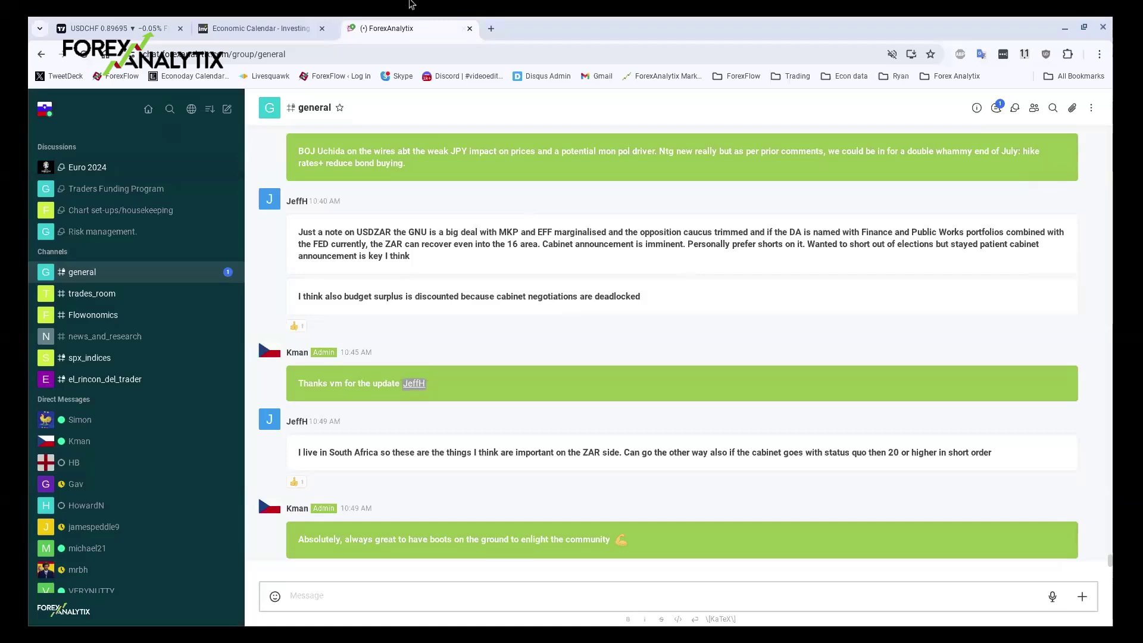
- Close the ForexAnalytix tab to return to the Investing.com Economic Calendar
{"action": "key", "text": "ctrl+w"}
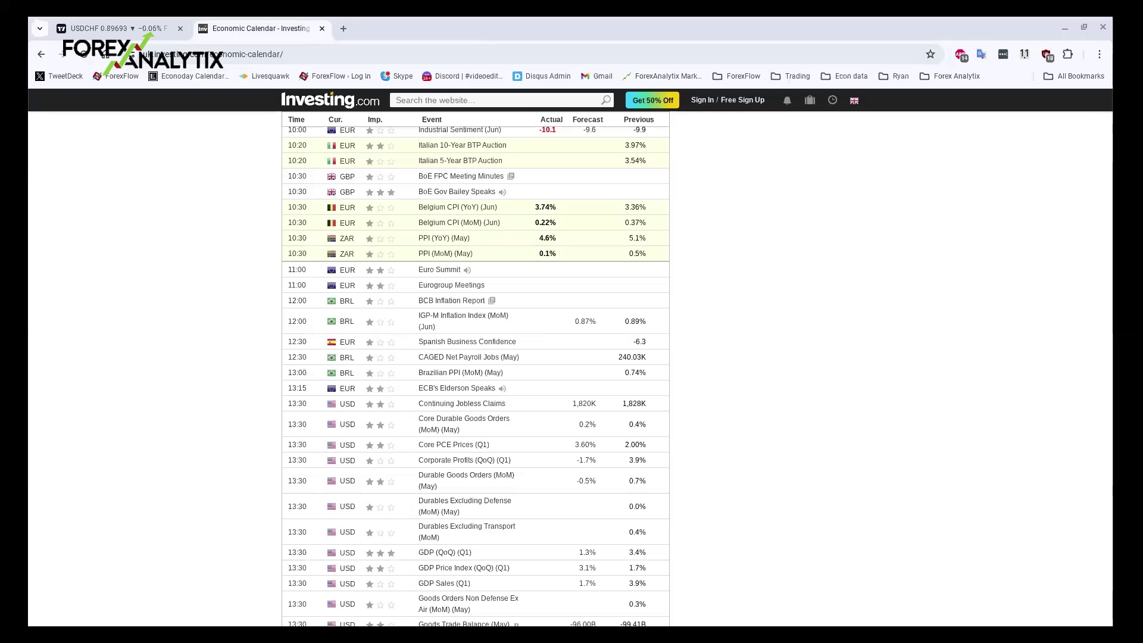
- Review the later US releases down to Fed's Balance Sheet, then return to the USDCHF chart tab
{"action": "scroll", "coordinate": [776, 335], "scroll_direction": "down", "scroll_amount": 2}
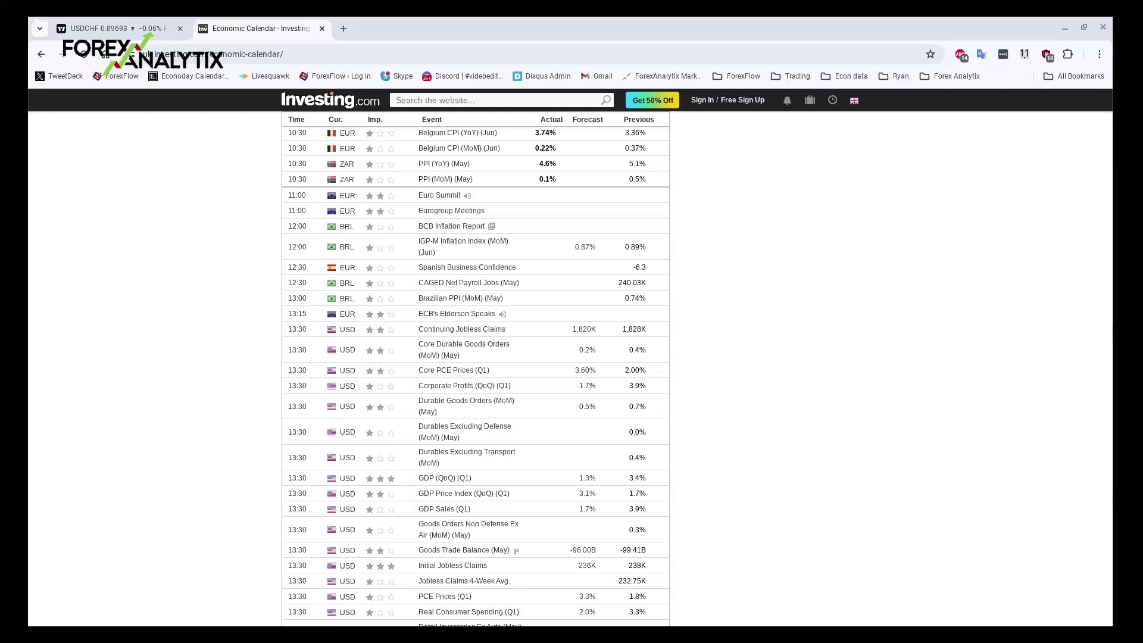
{"action": "scroll", "coordinate": [822, 354], "scroll_direction": "down", "scroll_amount": 2}
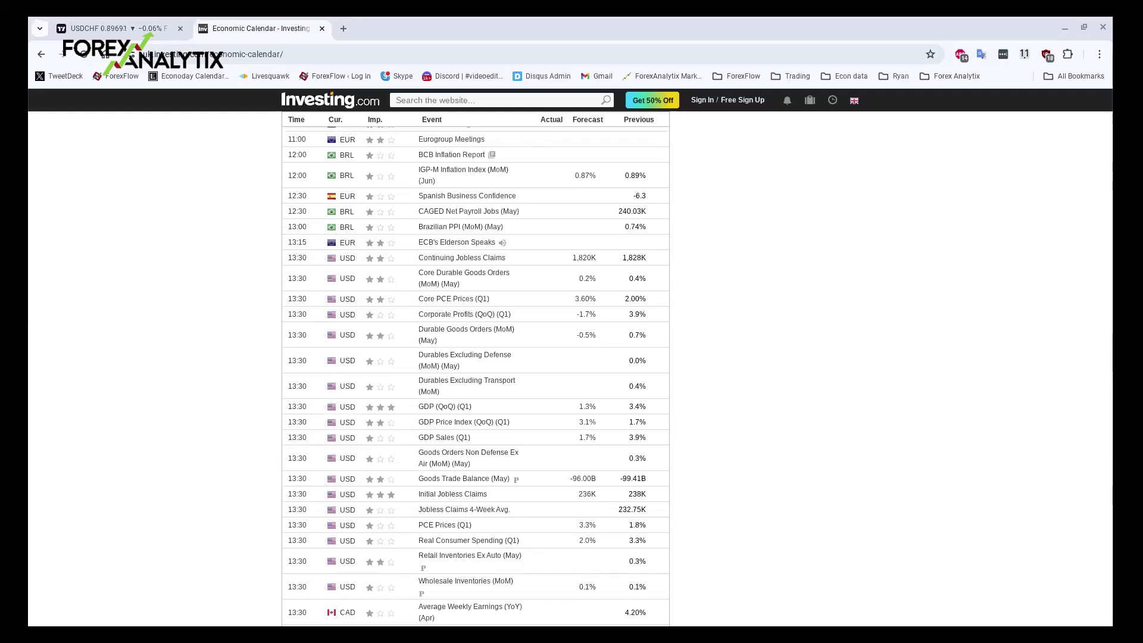
{"action": "scroll", "coordinate": [824, 353], "scroll_direction": "down", "scroll_amount": 4}
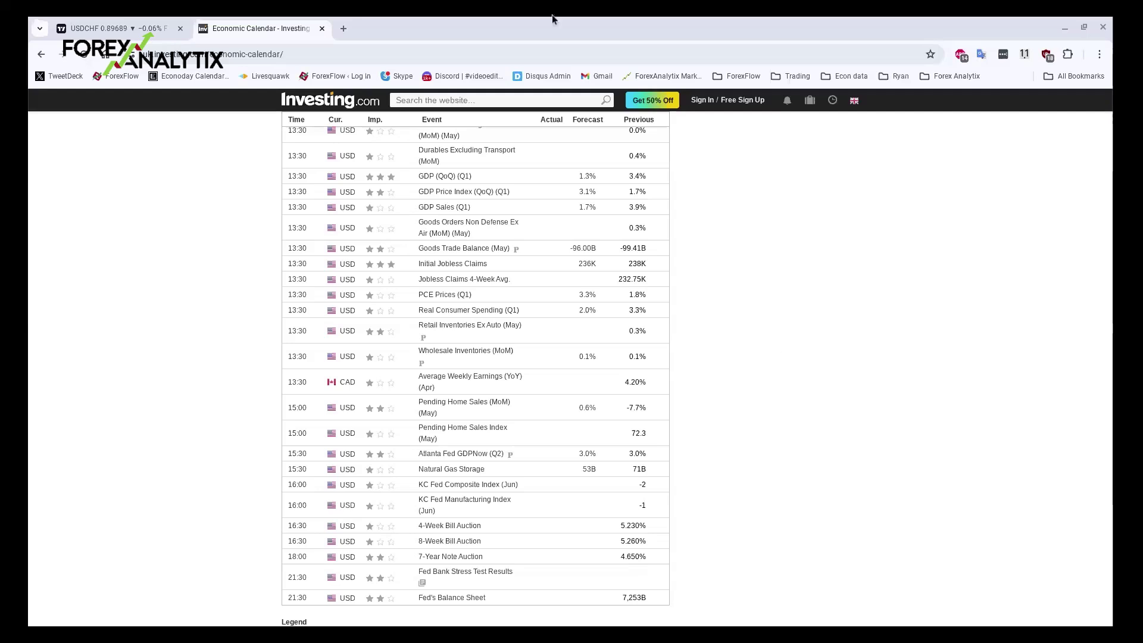
{"action": "left_click", "coordinate": [84, 19]}
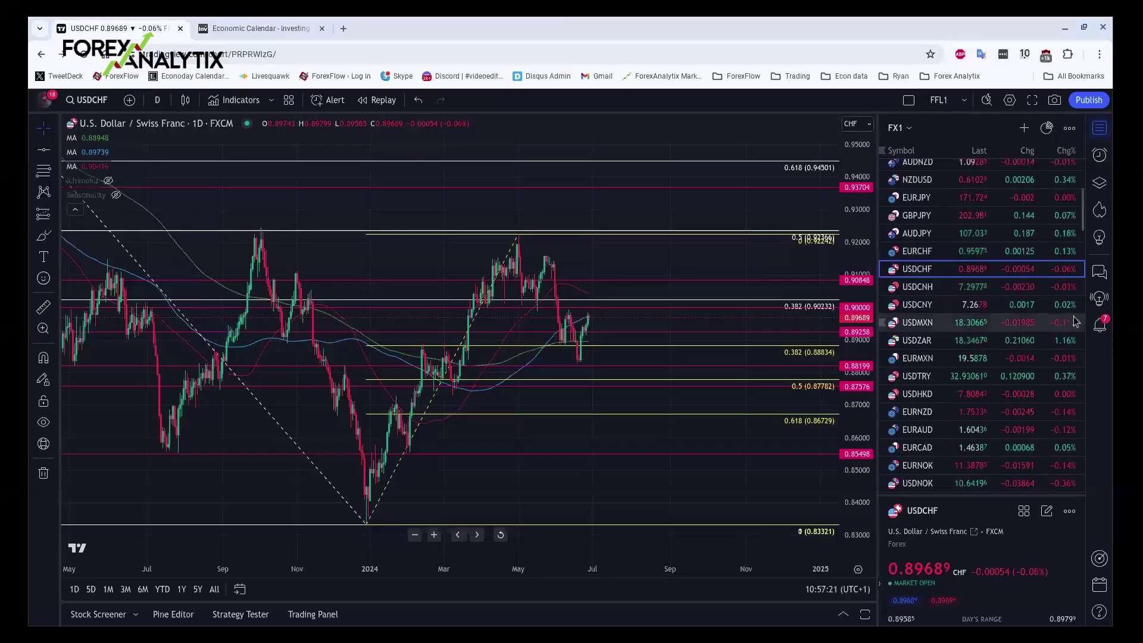
- Open the USDZAR daily chart from the FX1 watchlist, zooming out and back in
{"action": "left_click", "coordinate": [956, 346]}
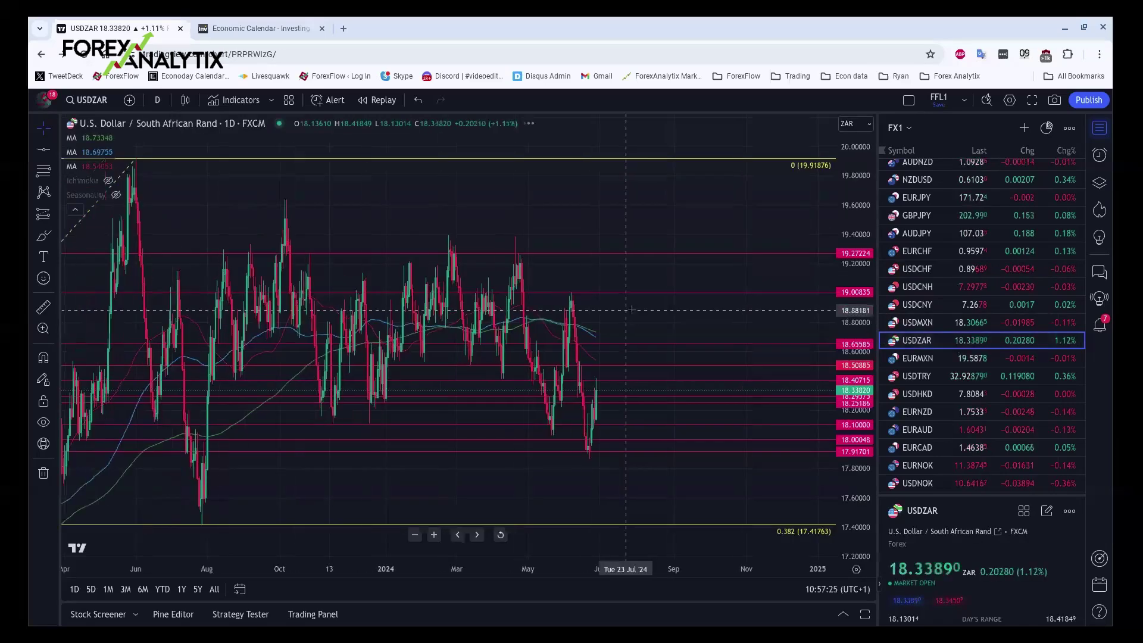
{"action": "scroll", "coordinate": [626, 310], "scroll_direction": "down", "scroll_amount": 3}
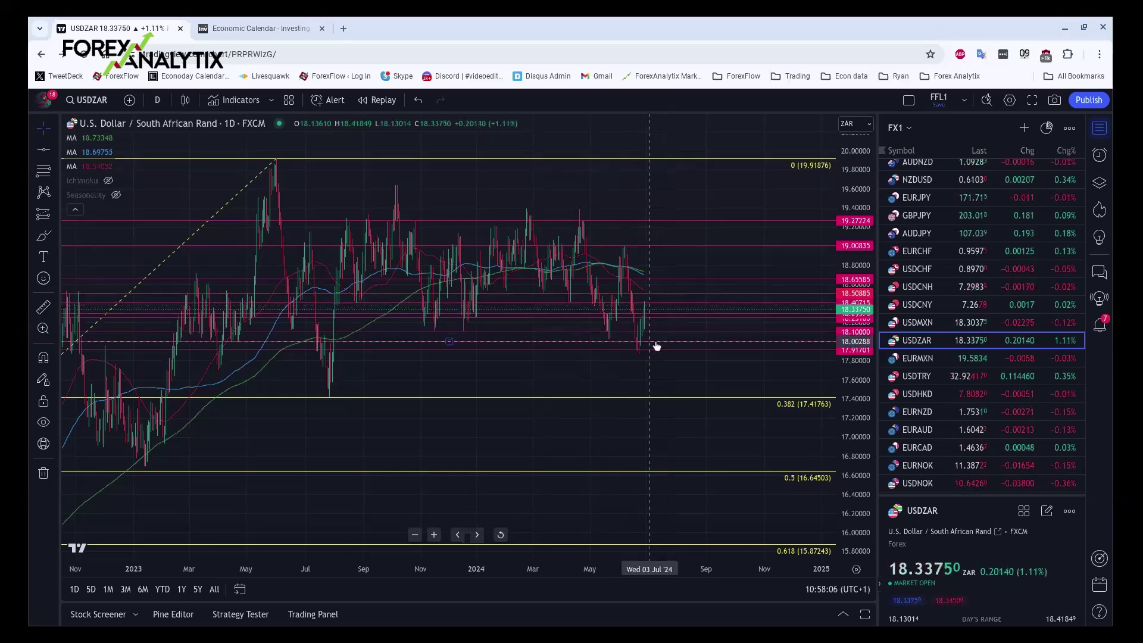
{"action": "scroll", "coordinate": [650, 340], "scroll_direction": "up", "scroll_amount": 5}
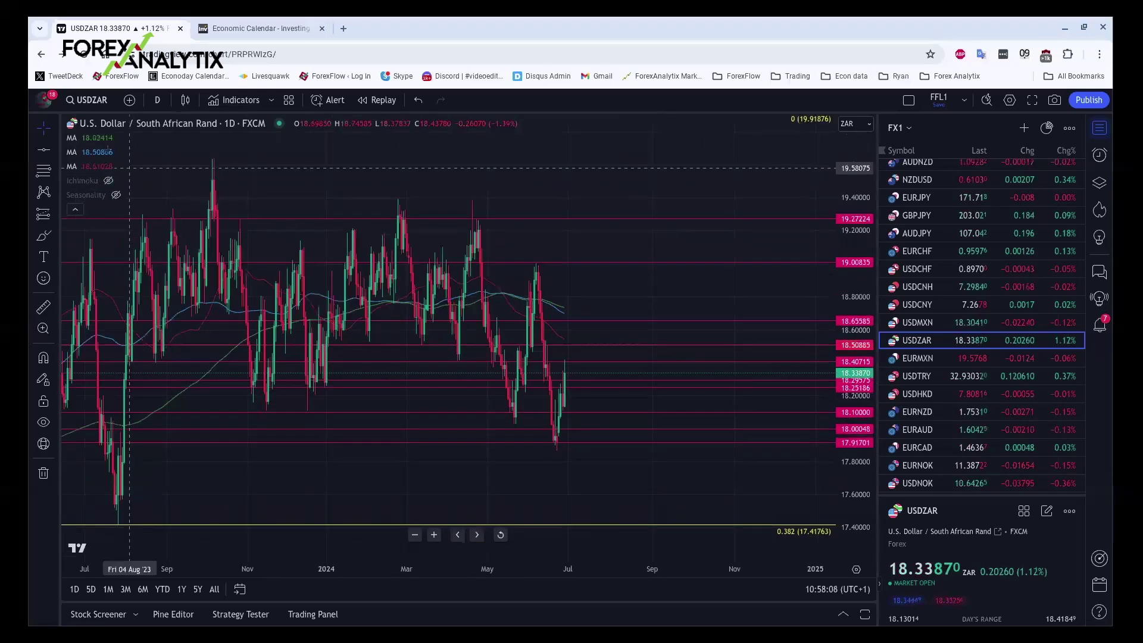
- Change the USDZAR chart interval from D to 1 hour and adjust the zoom
{"action": "left_click", "coordinate": [147, 100]}
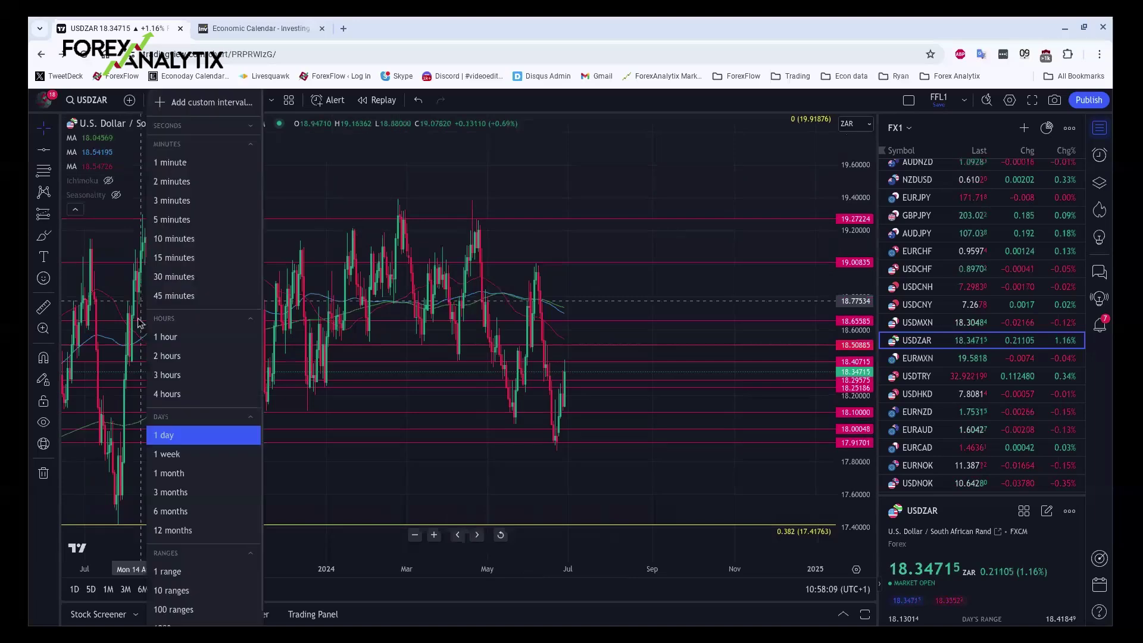
{"action": "left_click", "coordinate": [165, 337]}
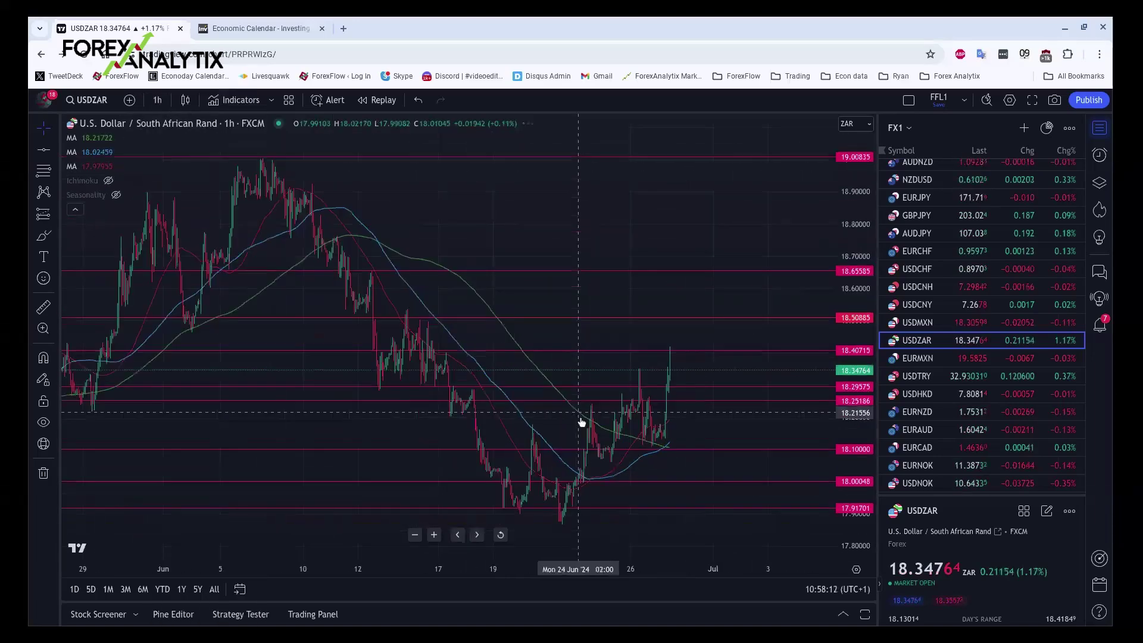
{"action": "scroll", "coordinate": [582, 422], "scroll_direction": "down", "scroll_amount": 1}
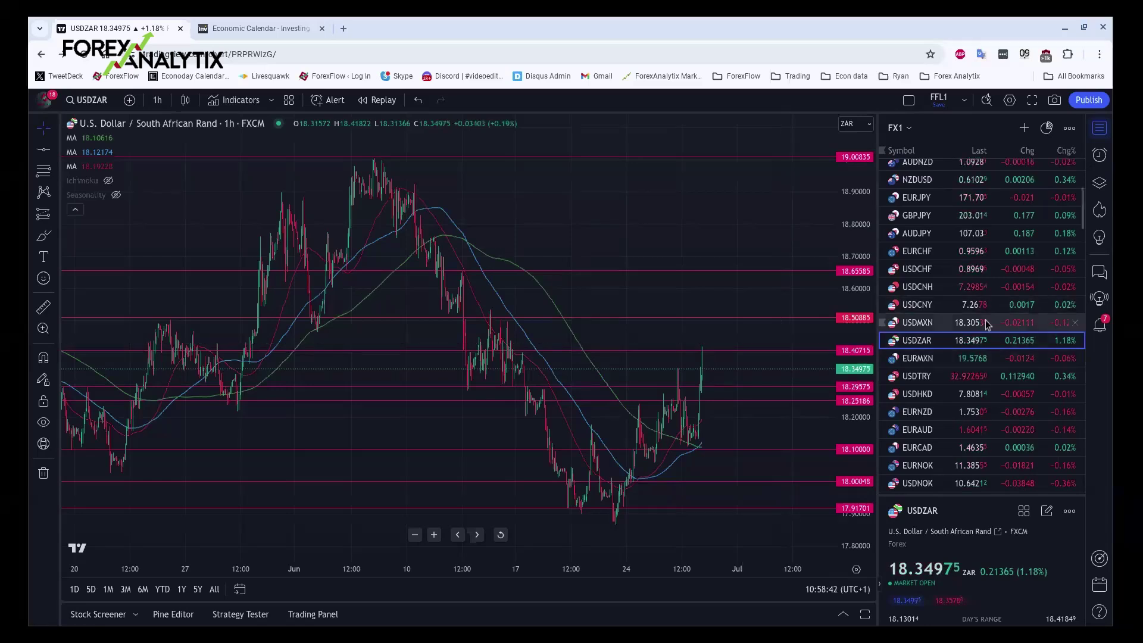
{"action": "scroll", "coordinate": [979, 326], "scroll_direction": "up", "scroll_amount": 3}
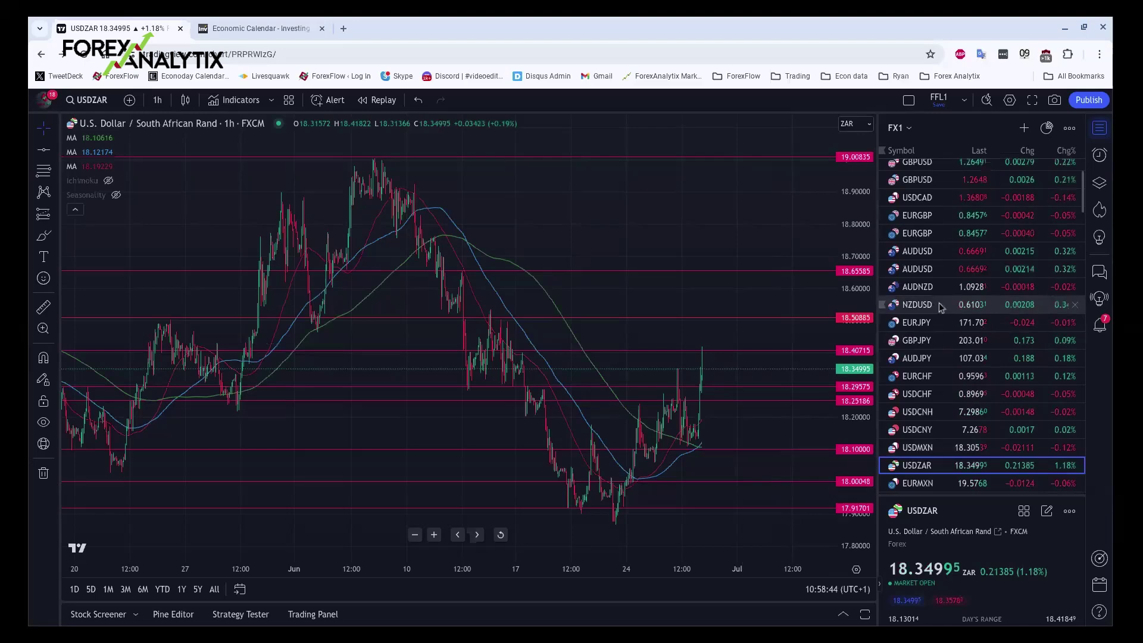
- Open the NZDUSD chart from the watchlist and zoom out to show the support zone
{"action": "left_click", "coordinate": [941, 306]}
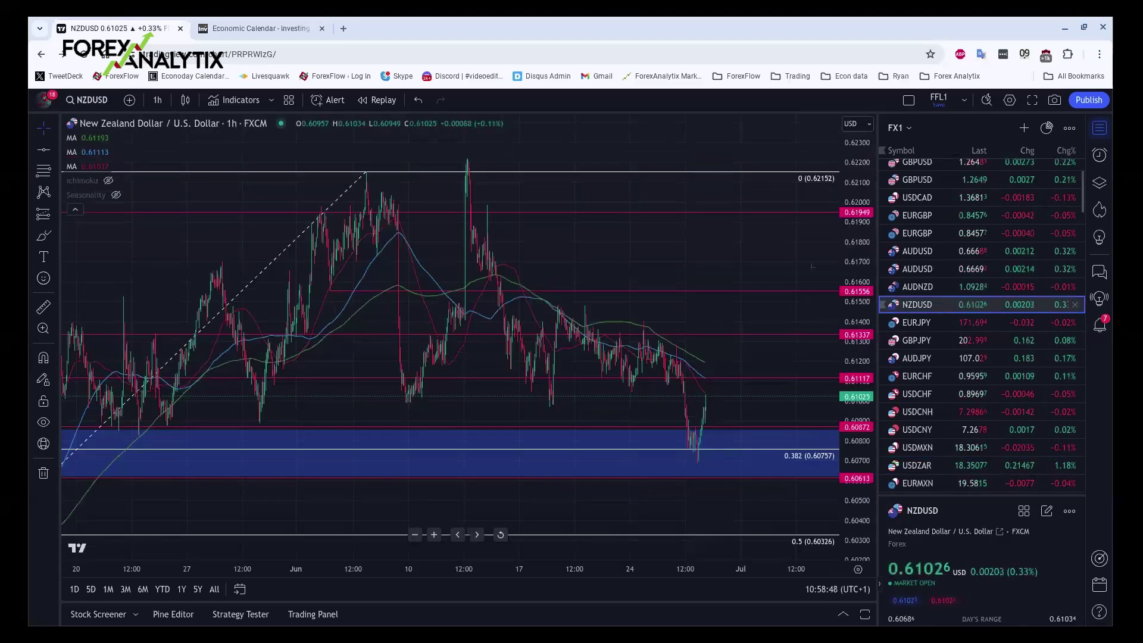
{"action": "scroll", "coordinate": [674, 310], "scroll_direction": "down", "scroll_amount": 1}
{"action": "scroll", "coordinate": [675, 310], "scroll_direction": "down", "scroll_amount": 1}
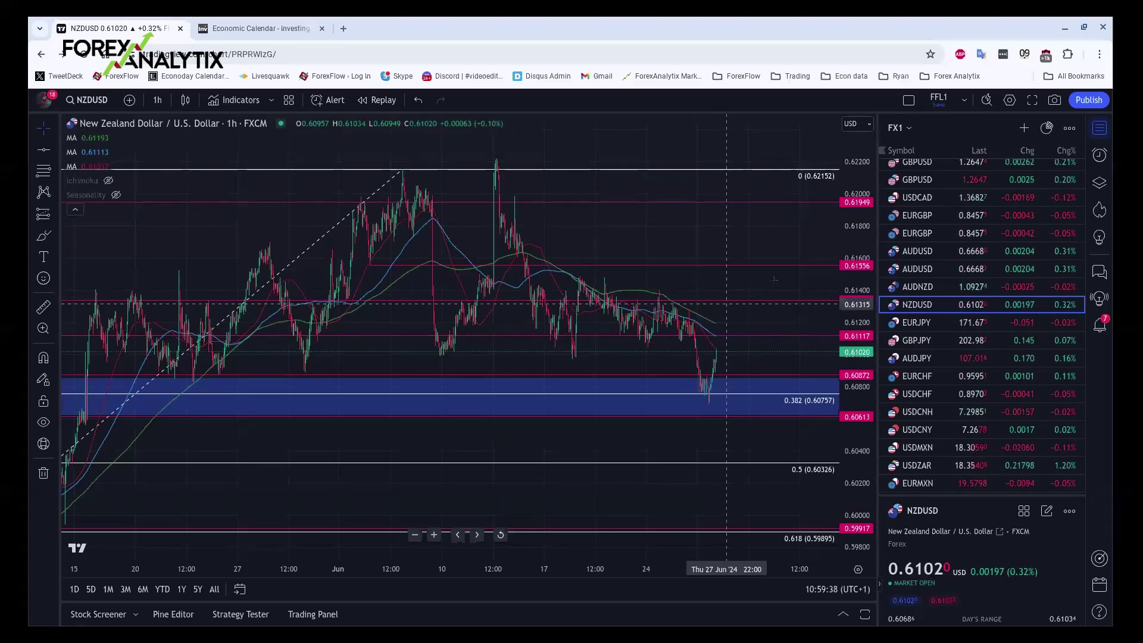
{"action": "scroll", "coordinate": [983, 297], "scroll_direction": "down", "scroll_amount": 3}
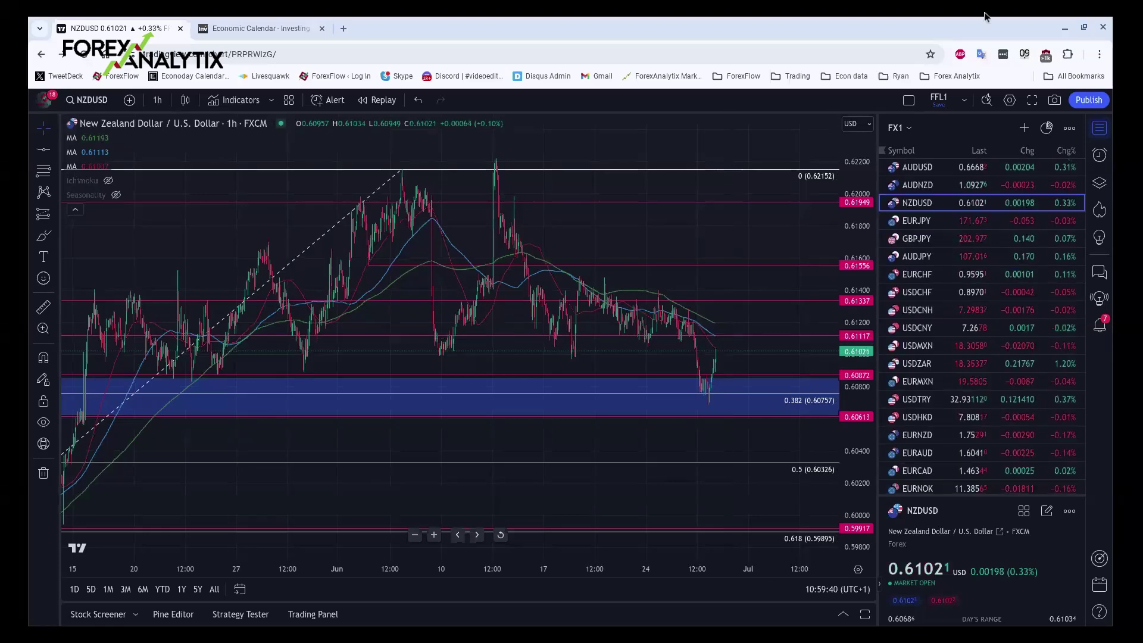
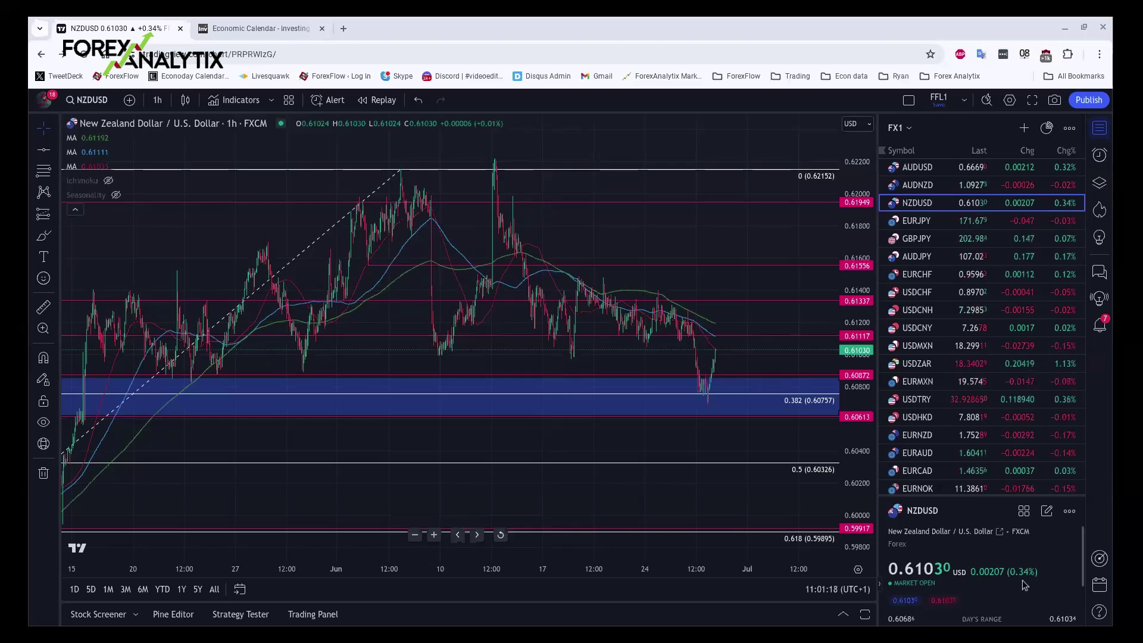
- Load the US500 1-hour chart from further down the FX1 watchlist
{"action": "scroll", "coordinate": [978, 372], "scroll_direction": "down", "scroll_amount": 3}
{"action": "scroll", "coordinate": [977, 372], "scroll_direction": "down", "scroll_amount": 7}
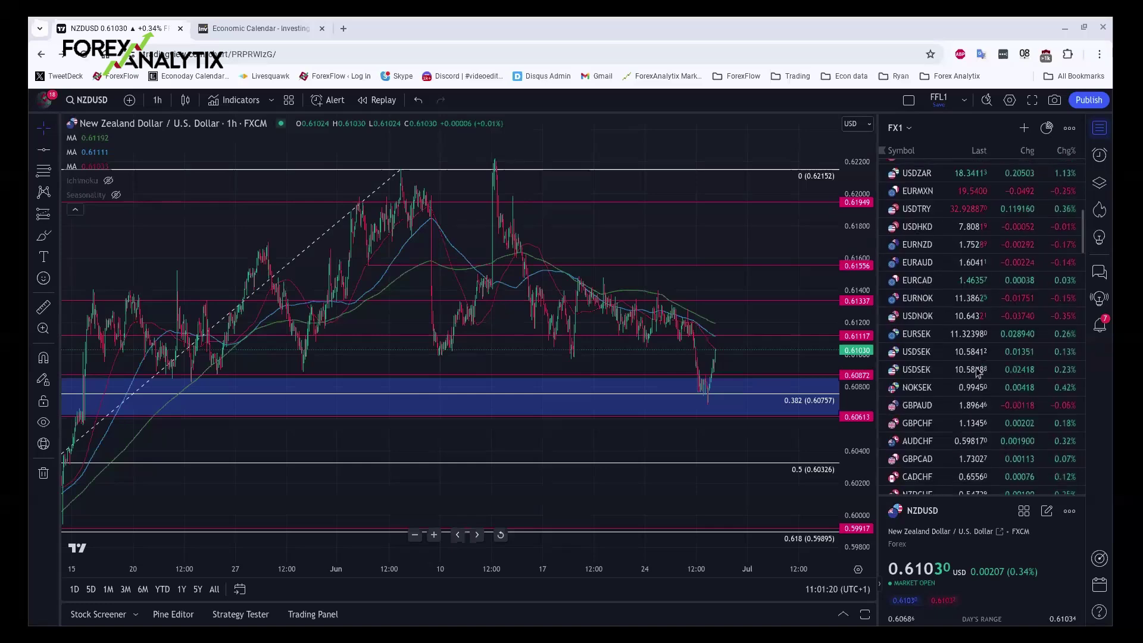
{"action": "scroll", "coordinate": [977, 372], "scroll_direction": "down", "scroll_amount": 8}
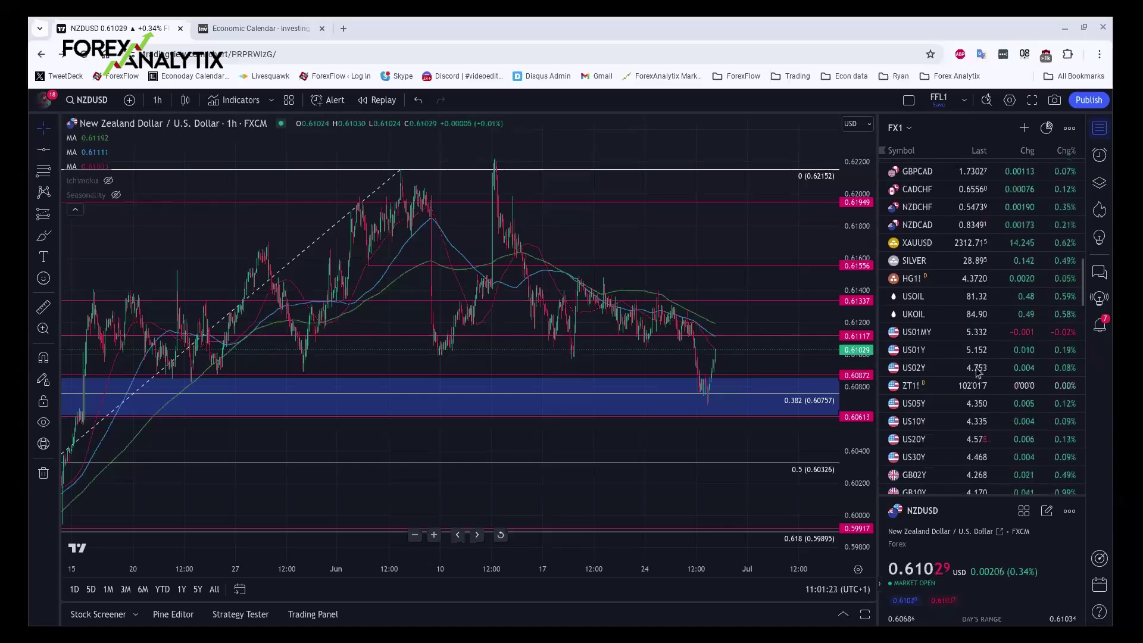
{"action": "scroll", "coordinate": [977, 372], "scroll_direction": "down", "scroll_amount": 6}
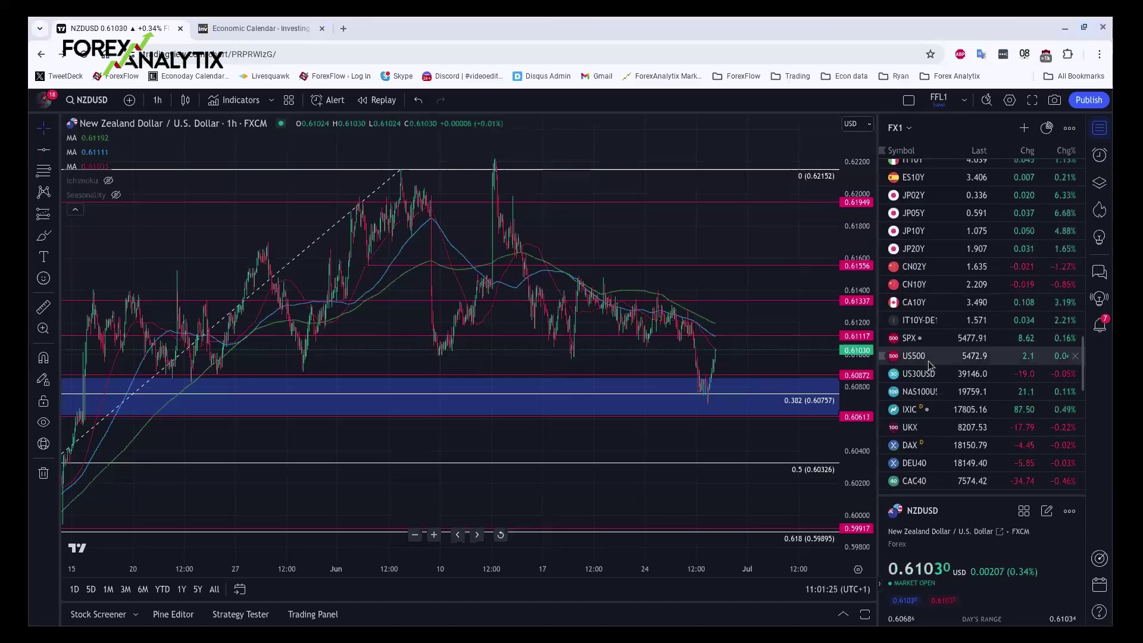
{"action": "left_click", "coordinate": [931, 360]}
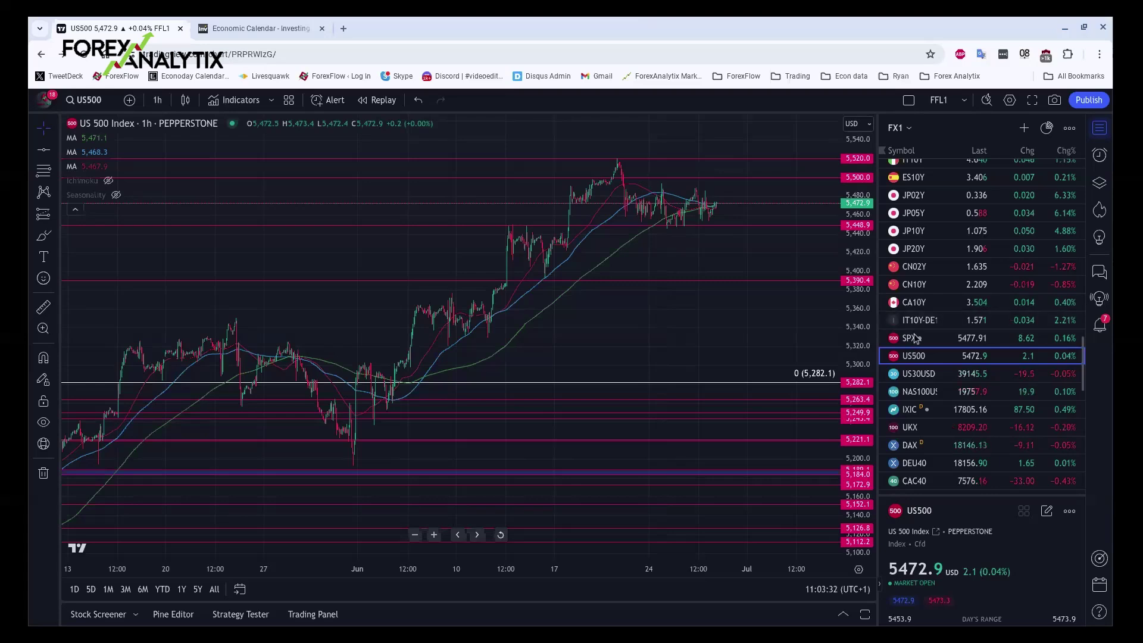
- Load the US02Y 2-year government bond yield chart from the watchlist
{"action": "scroll", "coordinate": [1018, 319], "scroll_direction": "up", "scroll_amount": 3}
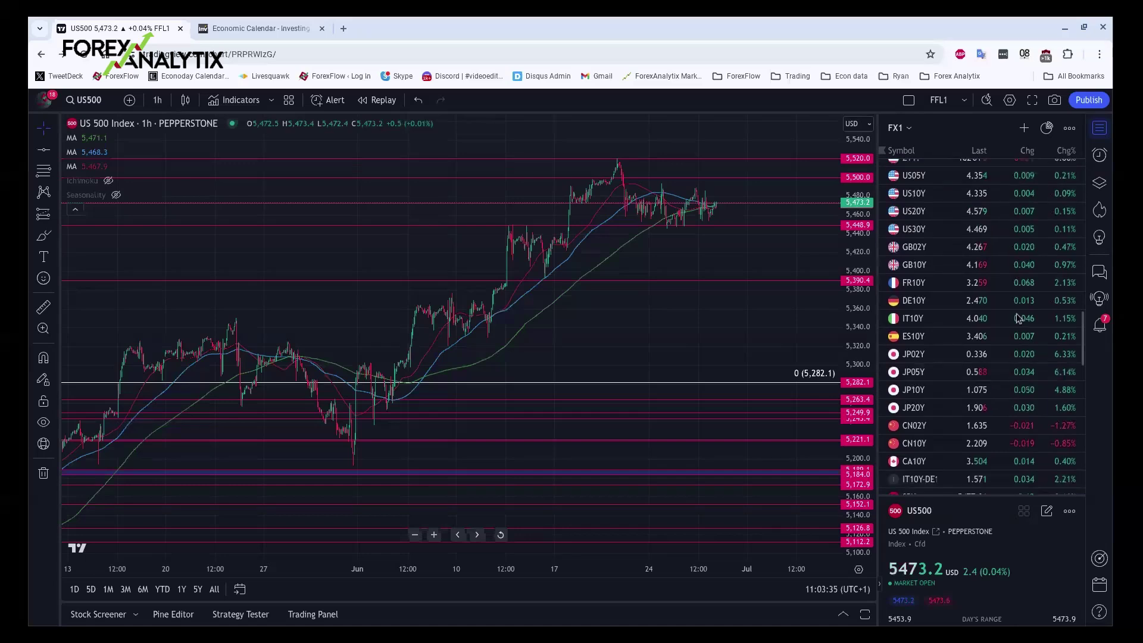
{"action": "scroll", "coordinate": [1018, 319], "scroll_direction": "up", "scroll_amount": 1}
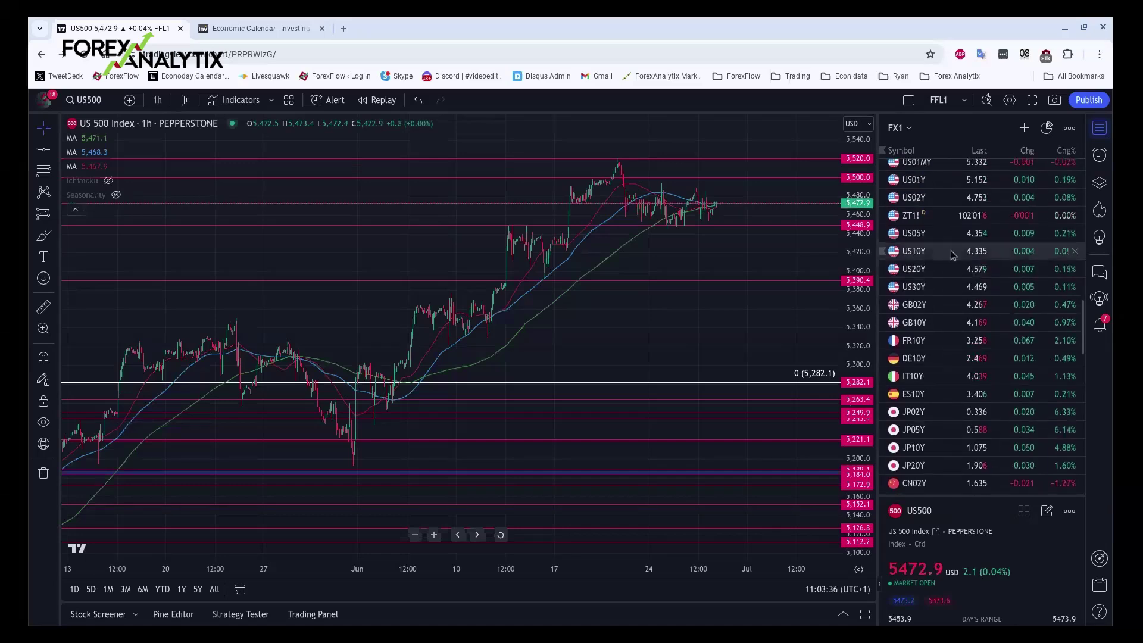
{"action": "left_click", "coordinate": [959, 202]}
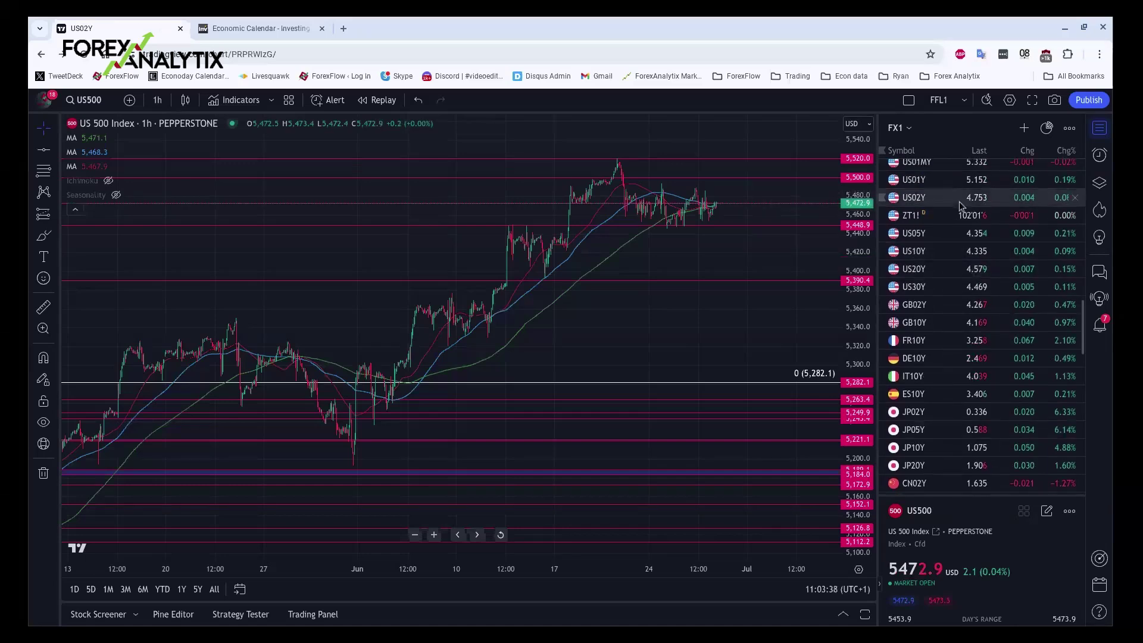
- Show the US10Y yield chart, then switch to the GBPUSD 1-hour chart
{"action": "left_click", "coordinate": [948, 252]}
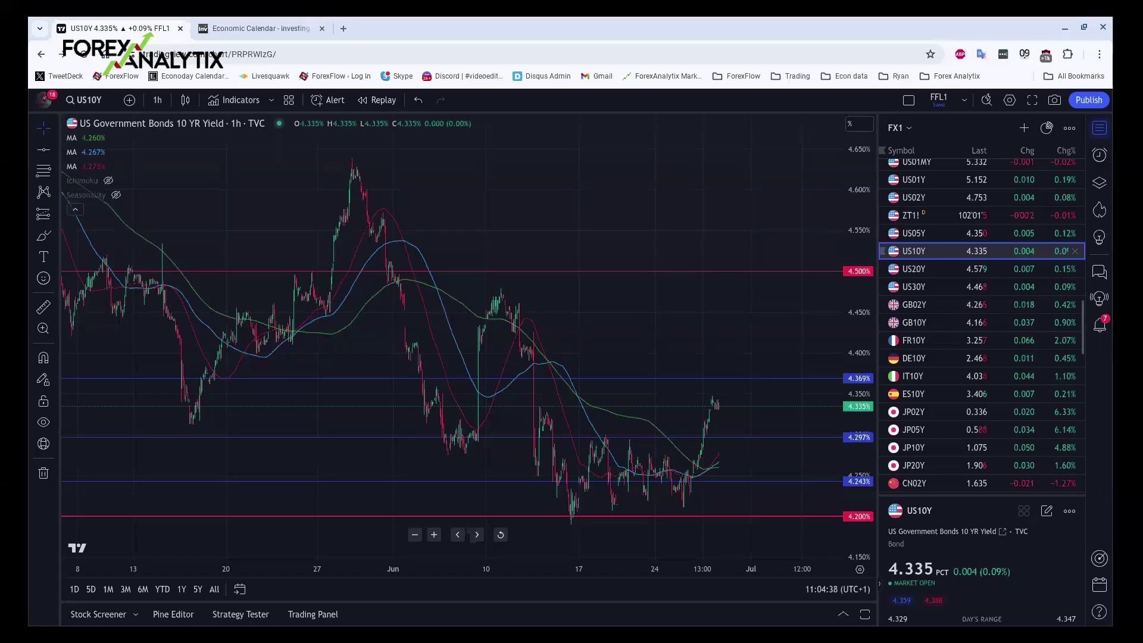
{"action": "scroll", "coordinate": [951, 239], "scroll_direction": "up", "scroll_amount": 10}
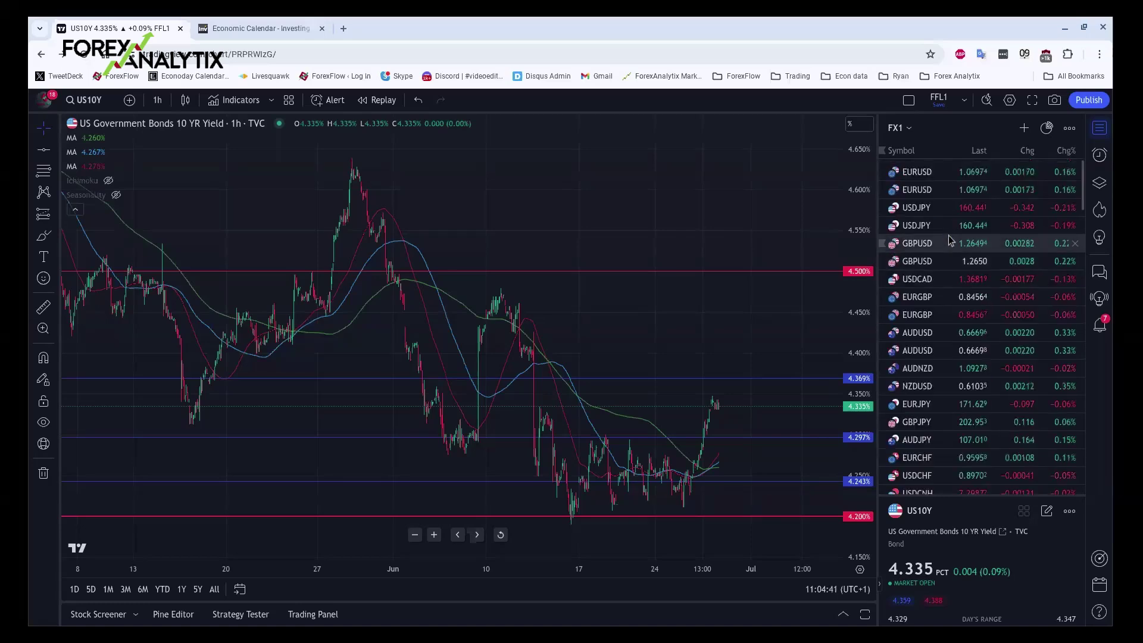
{"action": "left_click", "coordinate": [951, 245]}
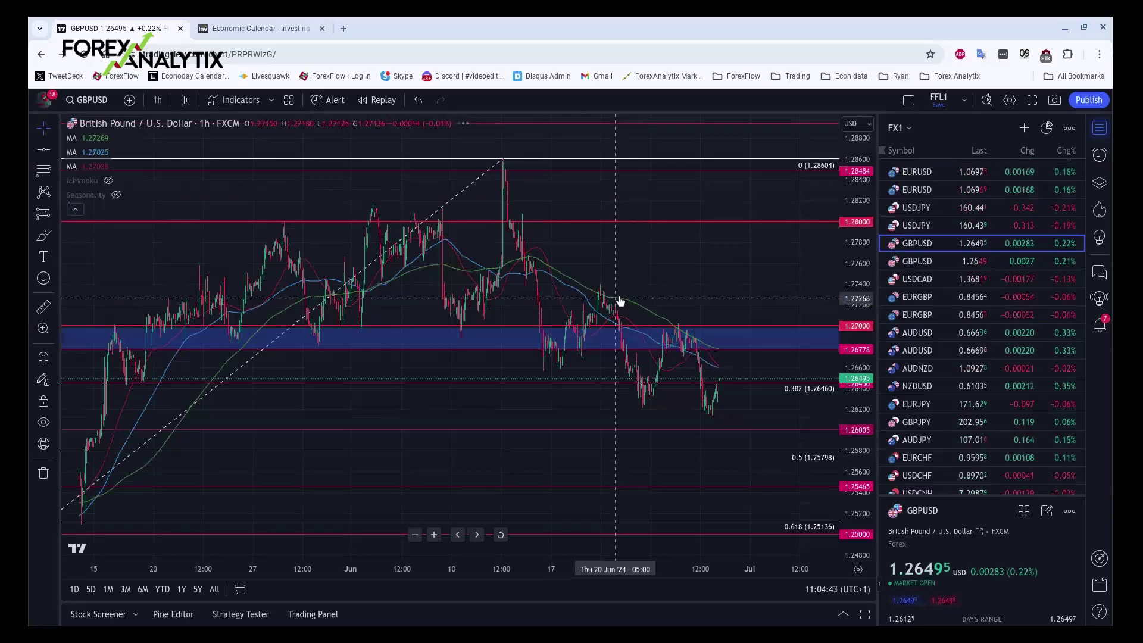
- Zoom out the GBPUSD chart and place a horizontal line at 1.26005
{"action": "scroll", "coordinate": [619, 301], "scroll_direction": "down", "scroll_amount": 3}
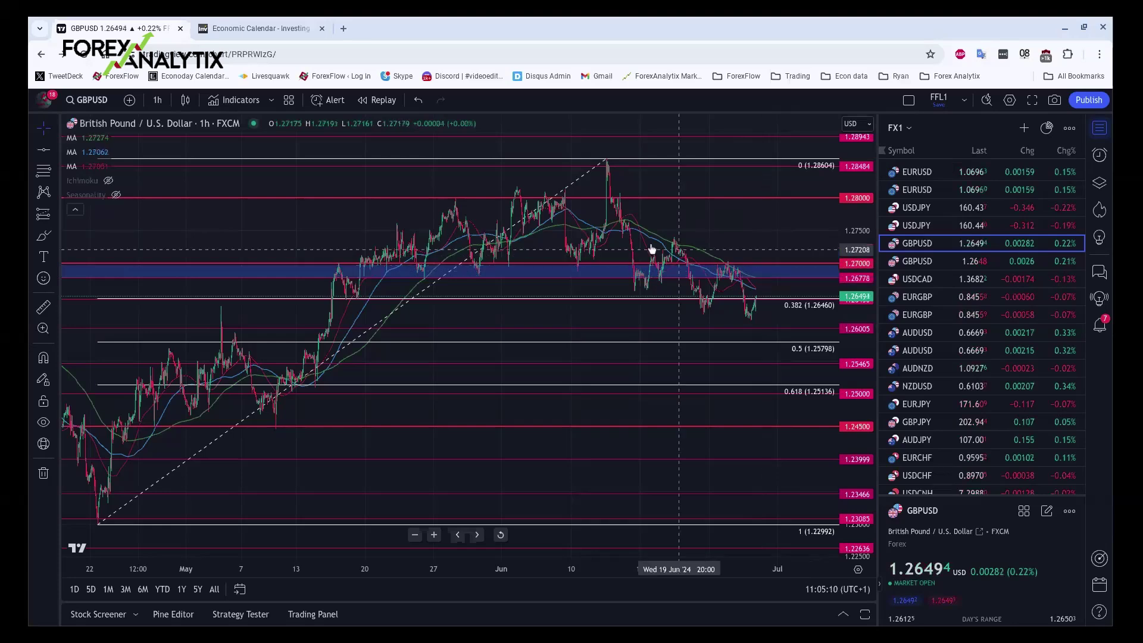
{"action": "left_click", "coordinate": [791, 328]}
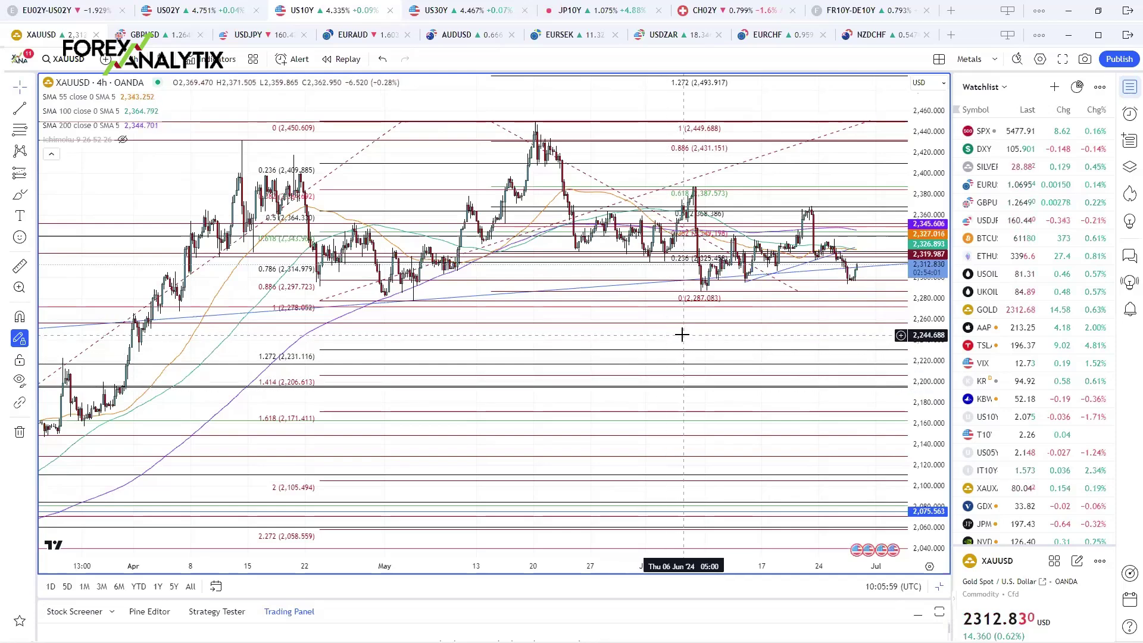
- Zoom the XAUUSD 4-hour chart to mid-April onward and select the dashed rising trend line
{"action": "scroll", "coordinate": [682, 335], "scroll_direction": "up", "scroll_amount": 2}
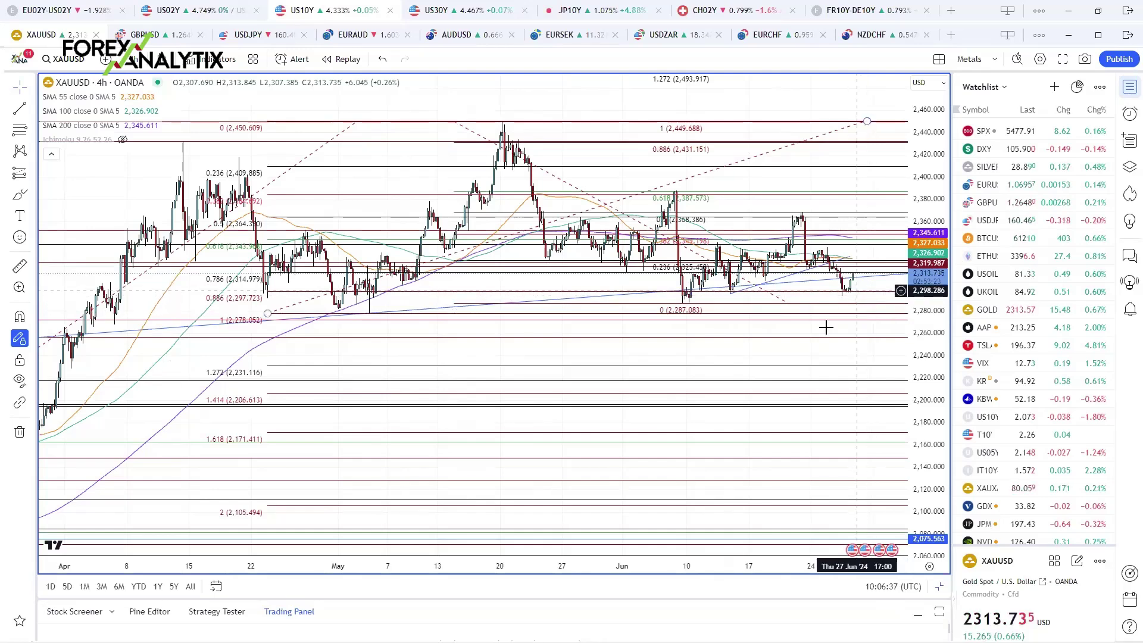
{"action": "scroll", "coordinate": [734, 383], "scroll_direction": "up", "scroll_amount": 1}
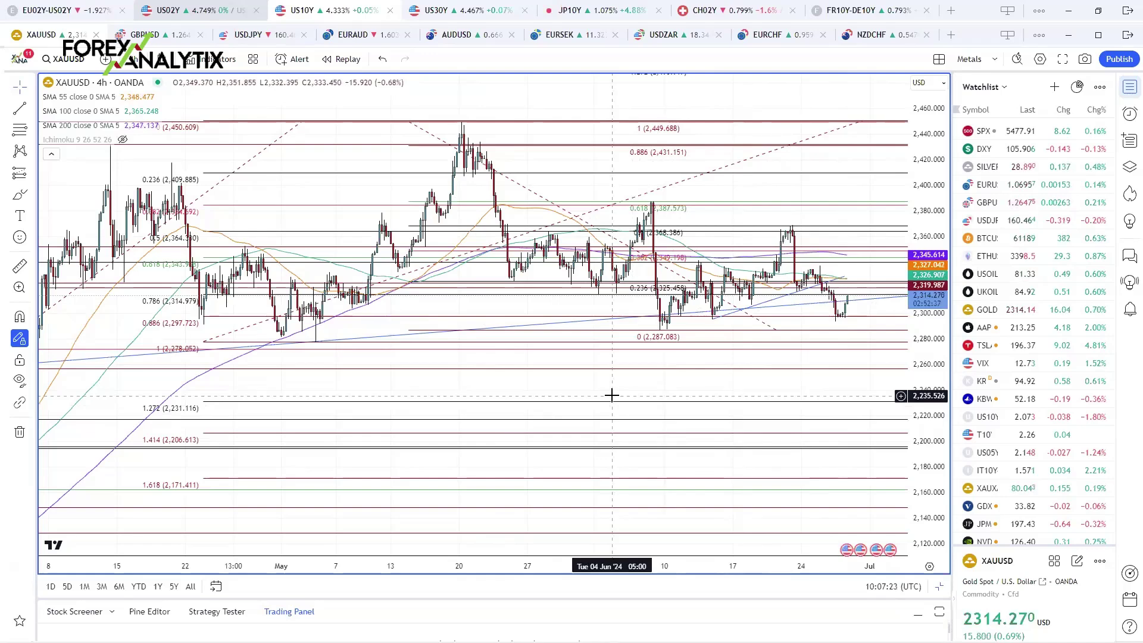
{"action": "scroll", "coordinate": [612, 395], "scroll_direction": "up", "scroll_amount": 2}
{"action": "scroll", "coordinate": [612, 395], "scroll_direction": "down", "scroll_amount": 1}
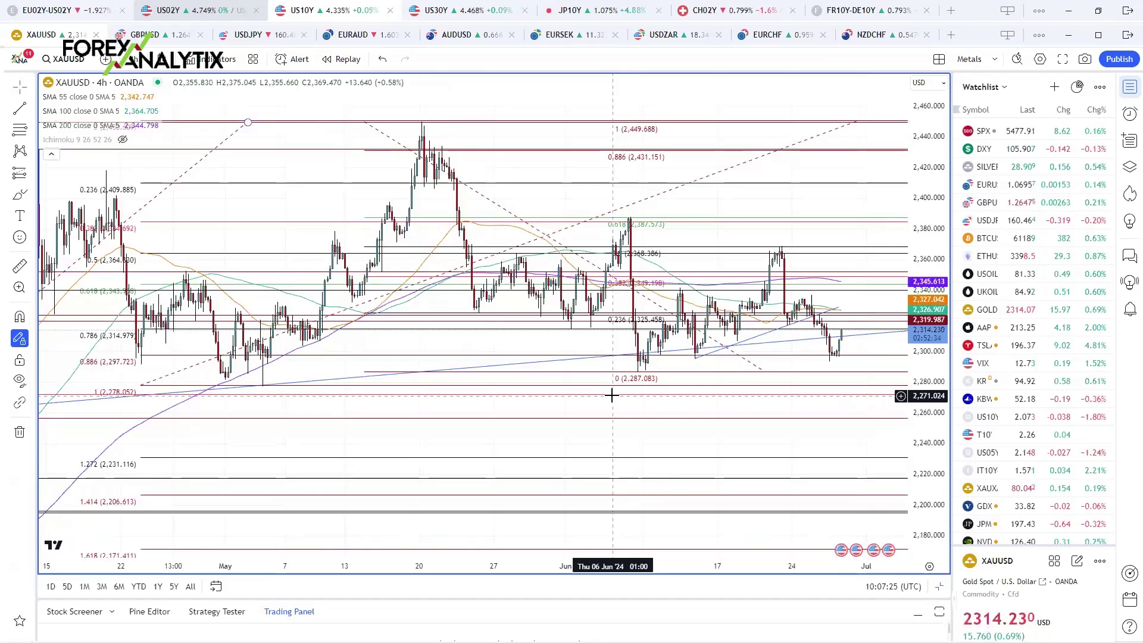
{"action": "scroll", "coordinate": [612, 395], "scroll_direction": "down", "scroll_amount": 1}
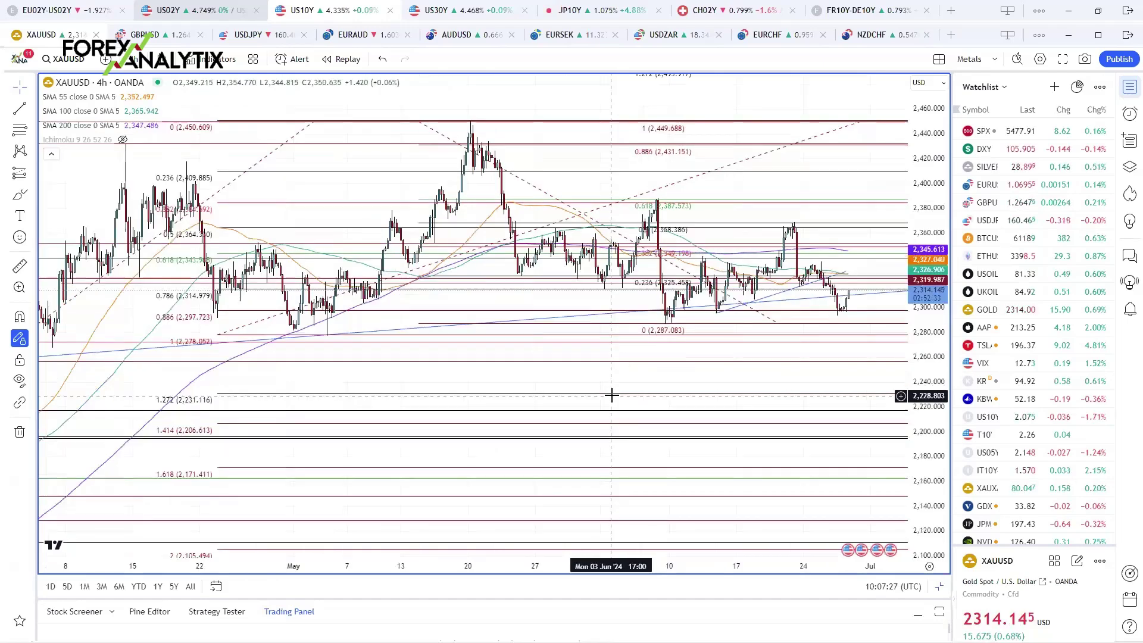
{"action": "scroll", "coordinate": [612, 395], "scroll_direction": "up", "scroll_amount": 1}
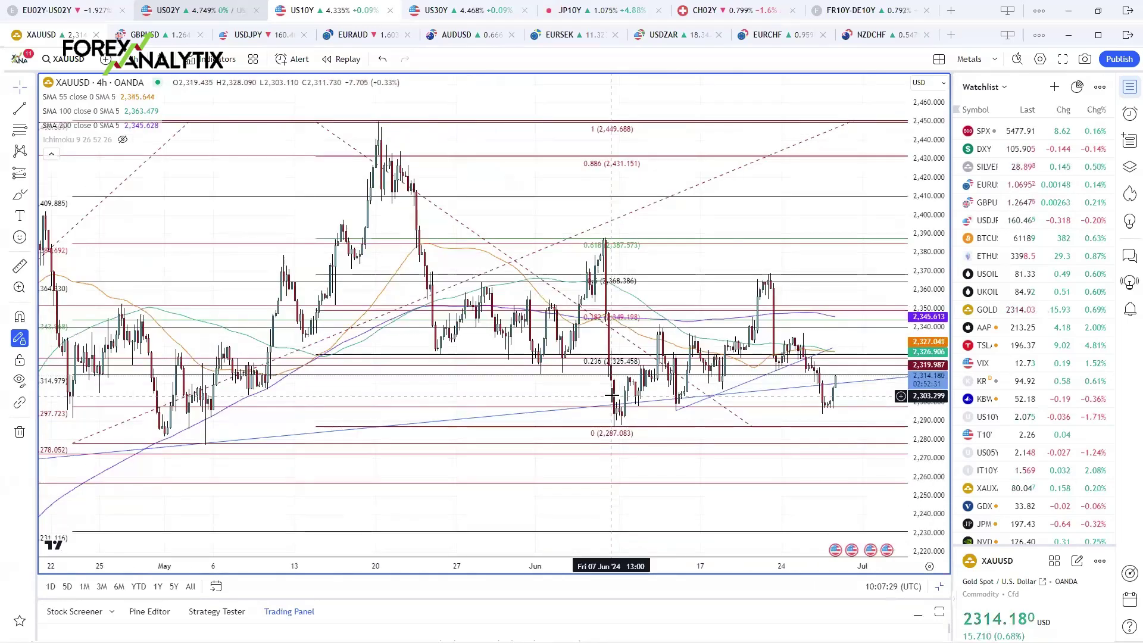
{"action": "scroll", "coordinate": [612, 395], "scroll_direction": "up", "scroll_amount": 1}
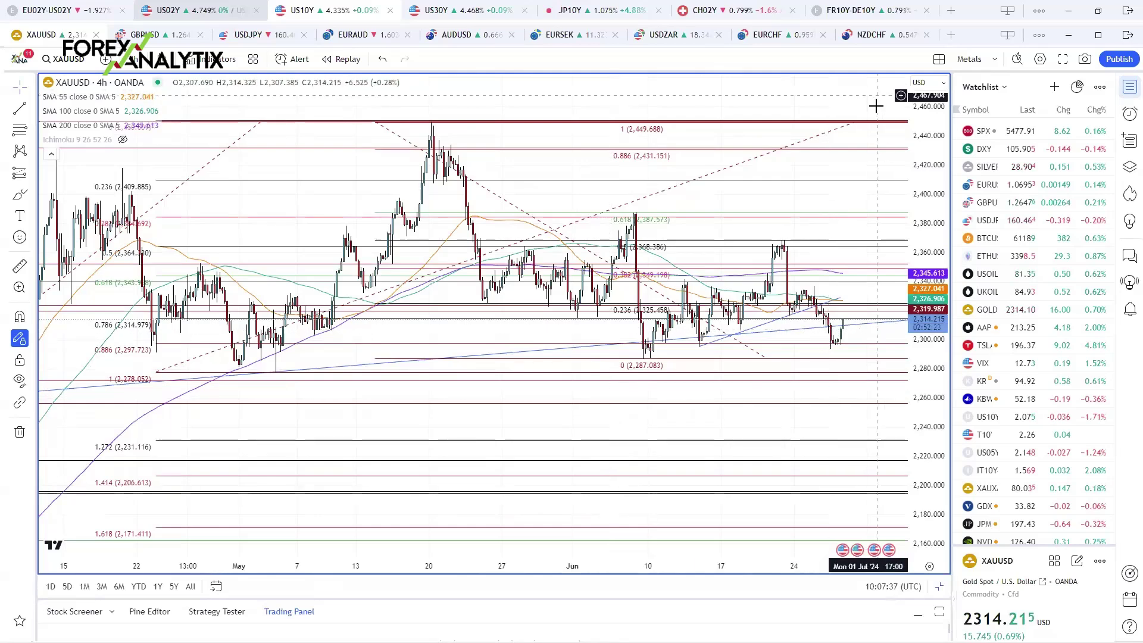
{"action": "left_click", "coordinate": [860, 122]}
- Deselect the trend line and open the CHF+SPX layout with EURCHF, USDCHF, US500, GBPCHF
{"action": "left_click", "coordinate": [626, 387]}
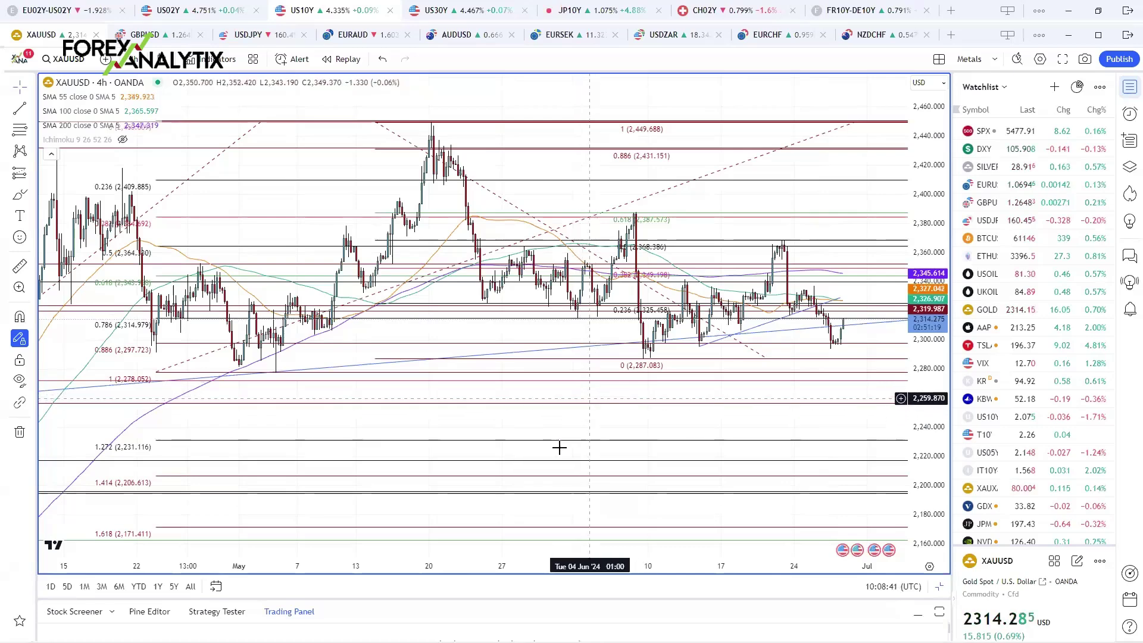
{"action": "mouse_move", "coordinate": [483, 524]}
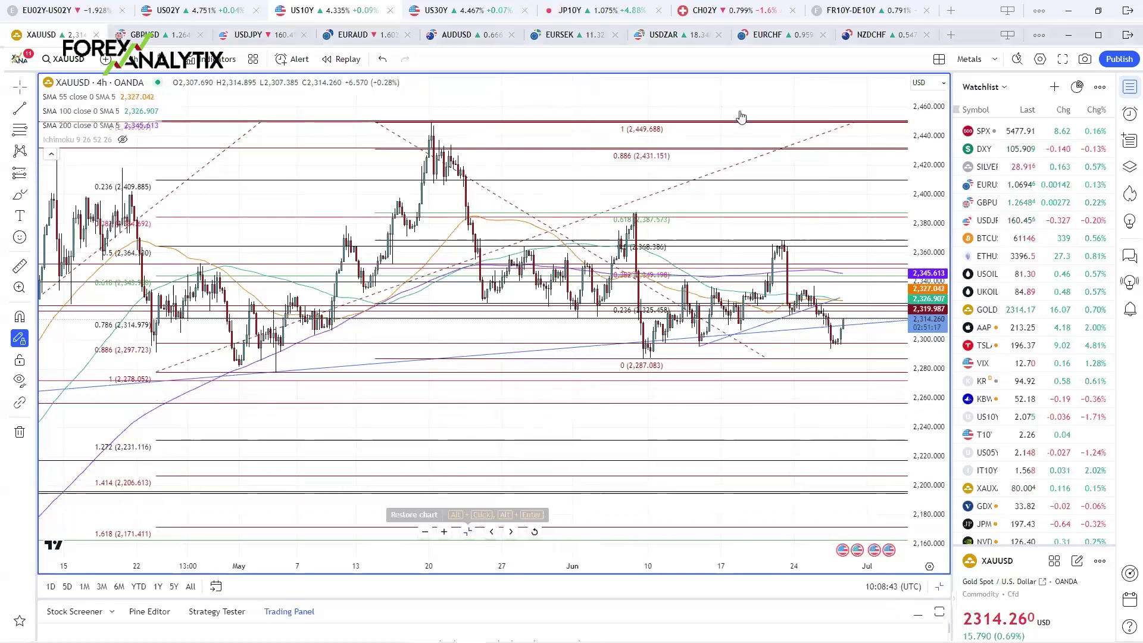
{"action": "left_click", "coordinate": [768, 34]}
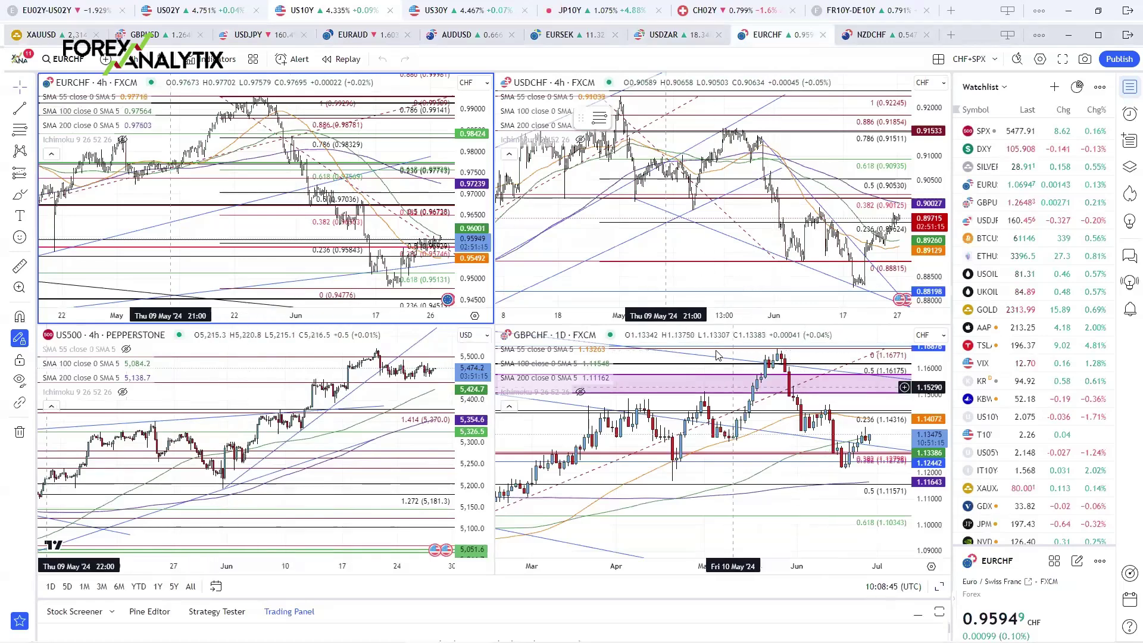
- Enlarge the USDCHF 4-hour chart alone, zoom into the last two months, and show the line tools
{"action": "left_click", "coordinate": [690, 172]}
{"action": "key", "text": "alt+Return"}
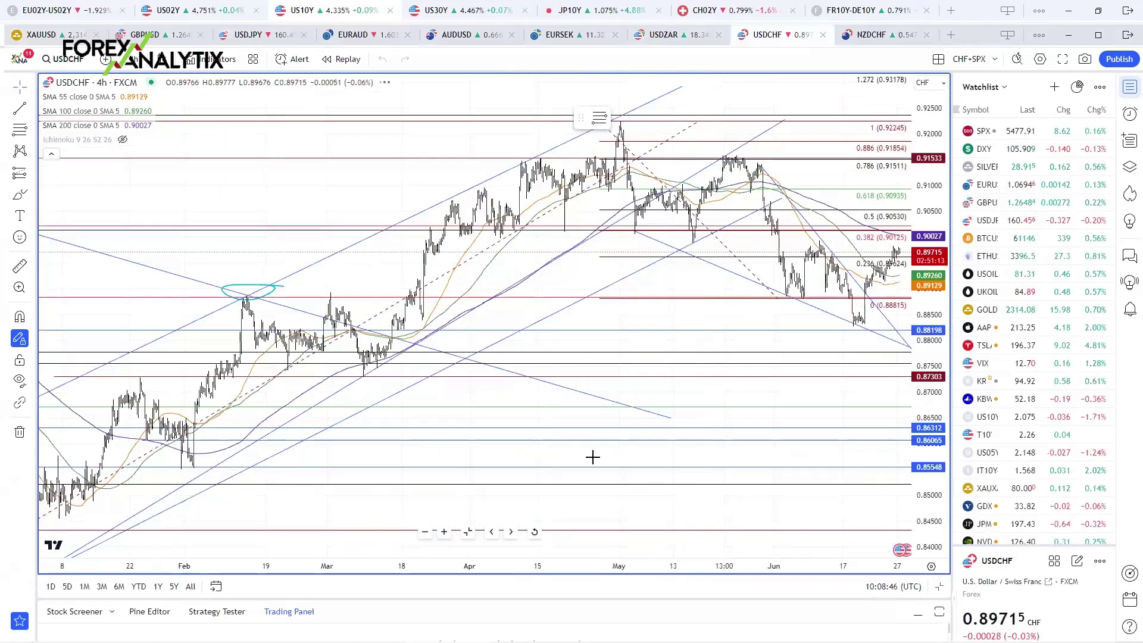
{"action": "scroll", "coordinate": [589, 458], "scroll_direction": "up", "scroll_amount": 5}
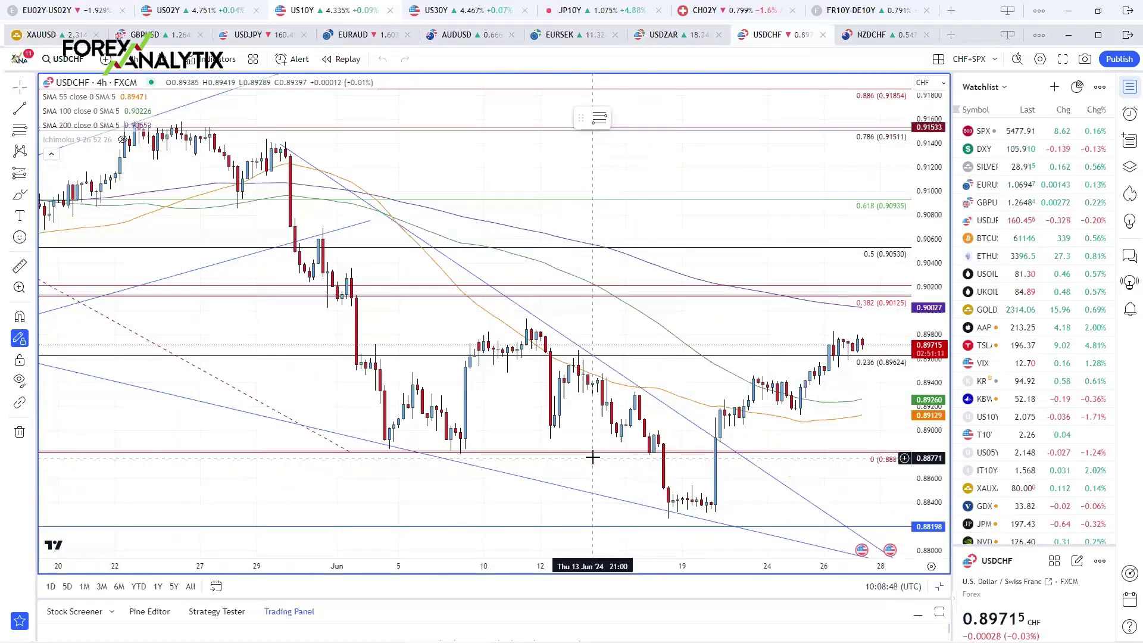
{"action": "scroll", "coordinate": [592, 457], "scroll_direction": "up", "scroll_amount": 2}
{"action": "scroll", "coordinate": [594, 464], "scroll_direction": "down", "scroll_amount": 1}
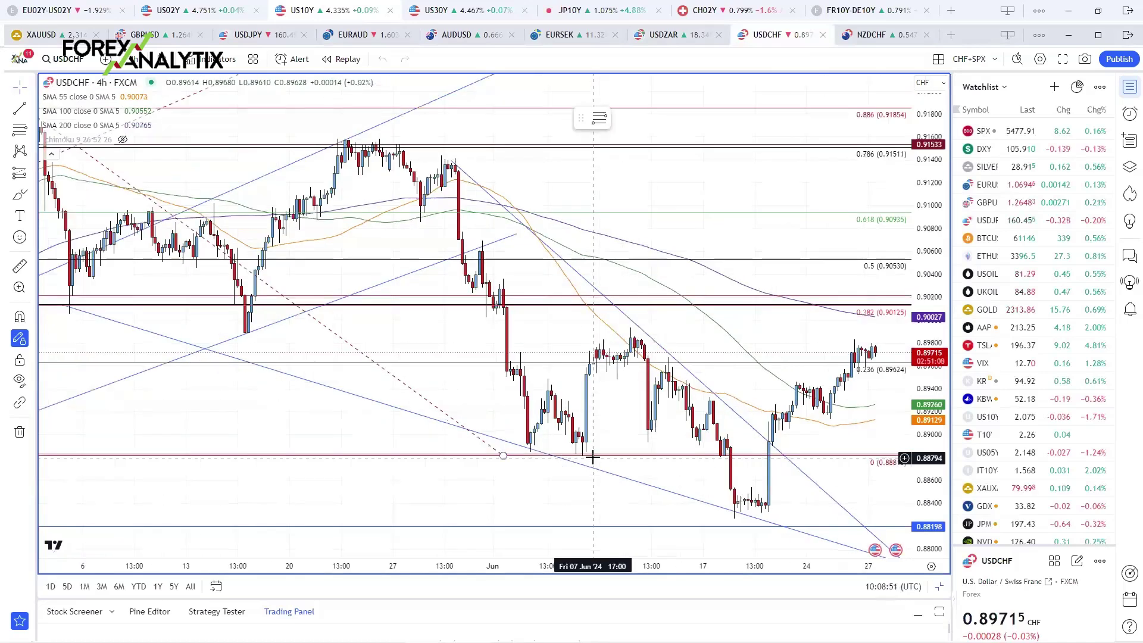
{"action": "scroll", "coordinate": [592, 457], "scroll_direction": "down", "scroll_amount": 2}
{"action": "left_click", "coordinate": [33, 110]}
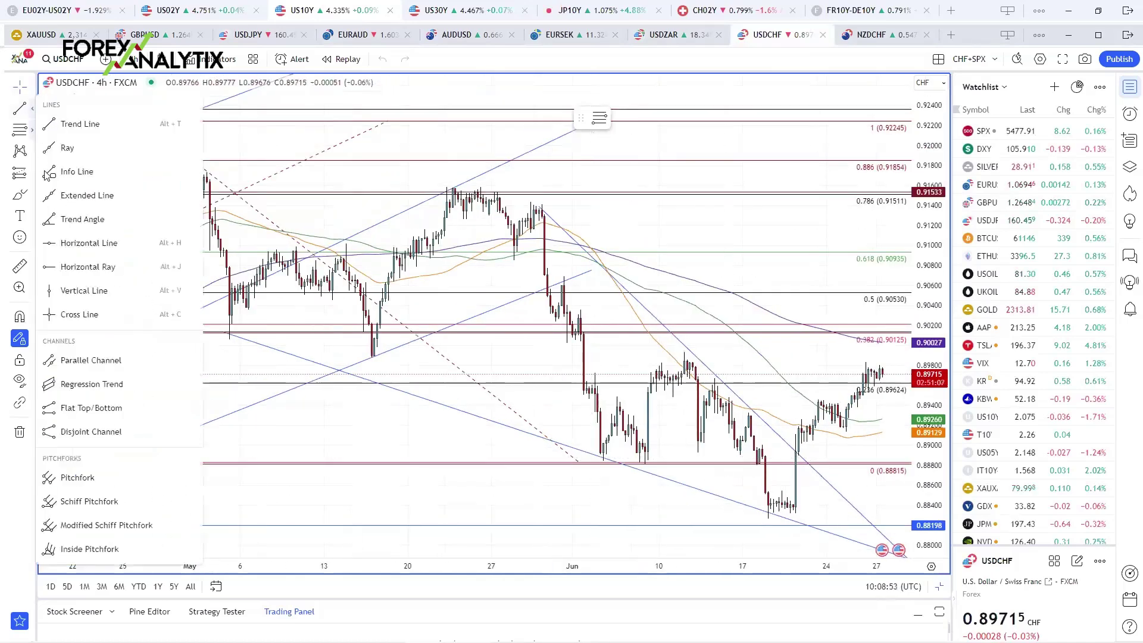
- Cancel an unfinished trend line and hide the floating favourite drawing tools toolbar
{"action": "left_click", "coordinate": [79, 124]}
{"action": "left_click", "coordinate": [371, 357]}
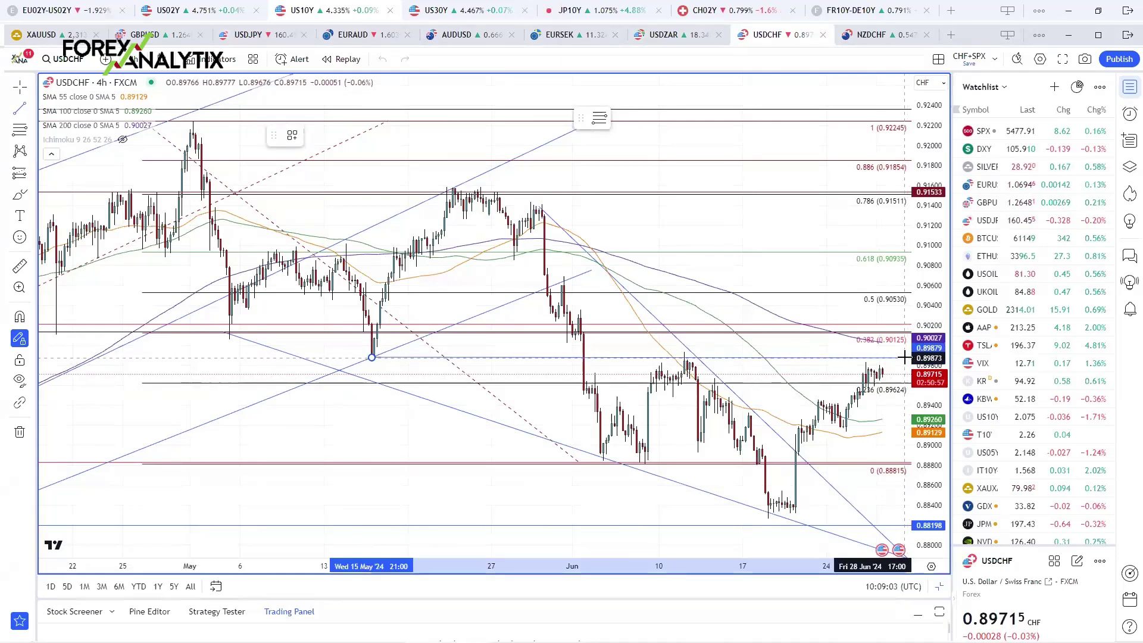
{"action": "key", "text": "Escape"}
{"action": "scroll", "coordinate": [624, 144], "scroll_direction": "down", "scroll_amount": 3}
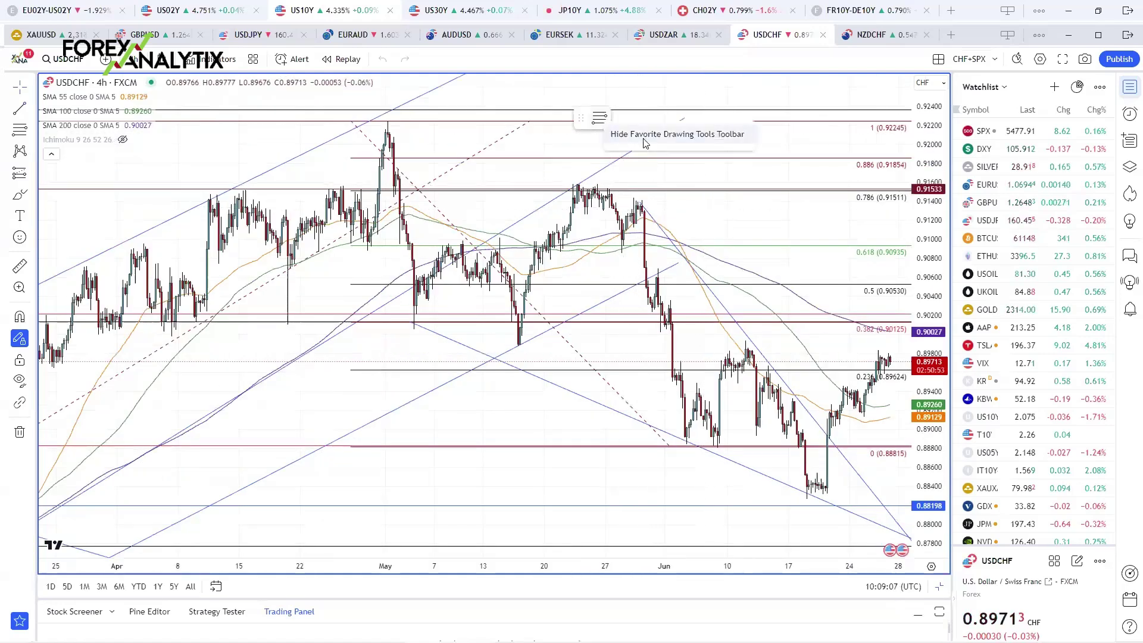
{"action": "left_click", "coordinate": [644, 136]}
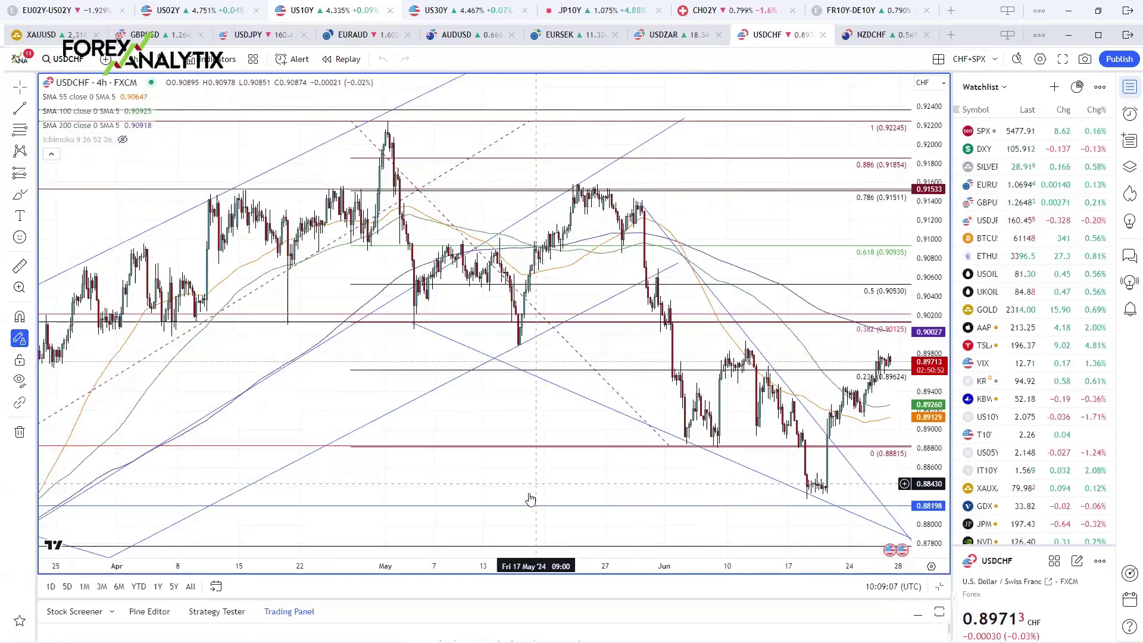
- Select the blue down-trend line, pan the USDCHF chart, then restore the four-chart layout
{"action": "left_click", "coordinate": [737, 330]}
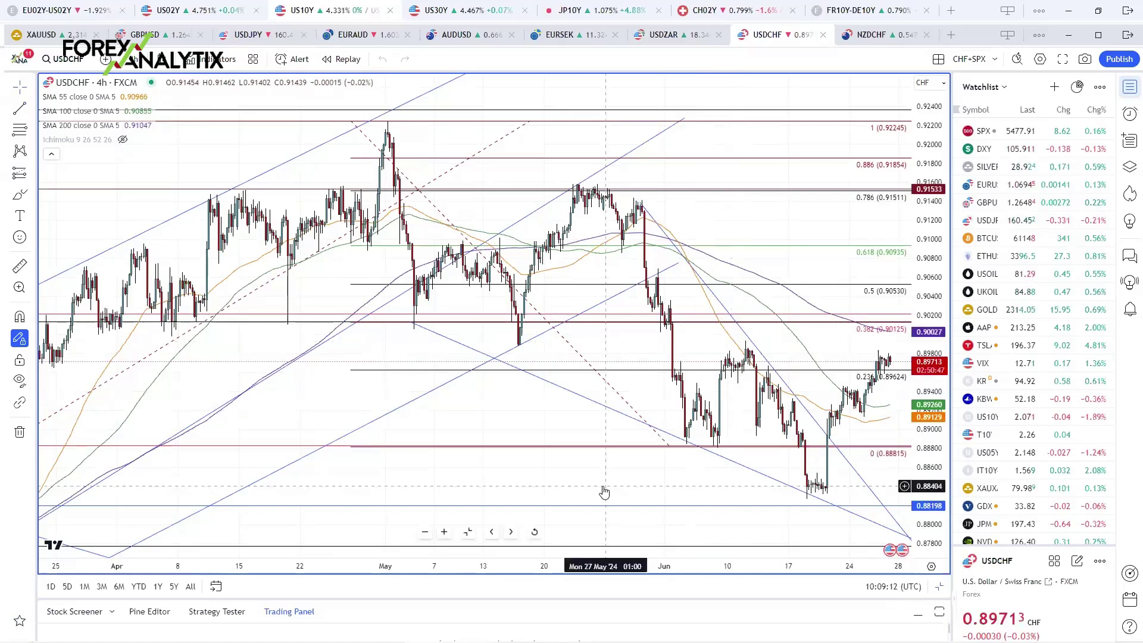
{"action": "scroll", "coordinate": [600, 488], "scroll_direction": "down", "scroll_amount": 4}
{"action": "scroll", "coordinate": [593, 474], "scroll_direction": "up", "scroll_amount": 4}
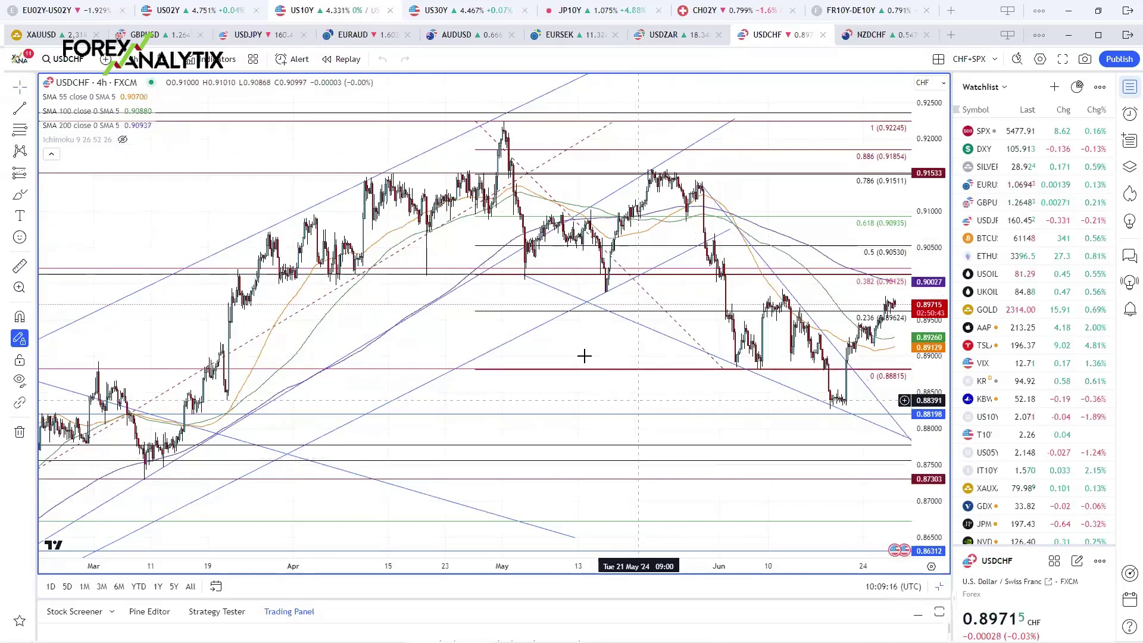
{"action": "scroll", "coordinate": [573, 352], "scroll_direction": "down", "scroll_amount": 1}
{"action": "scroll", "coordinate": [573, 356], "scroll_direction": "down", "scroll_amount": 1}
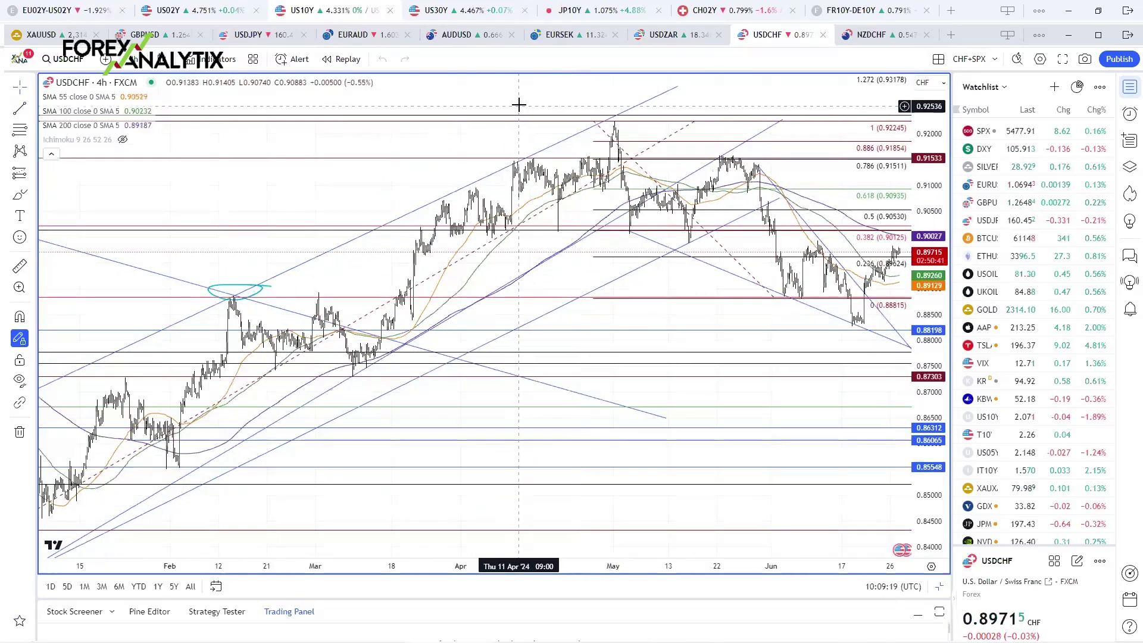
{"action": "scroll", "coordinate": [618, 314], "scroll_direction": "right", "scroll_amount": 2}
{"action": "scroll", "coordinate": [617, 313], "scroll_direction": "right", "scroll_amount": 1}
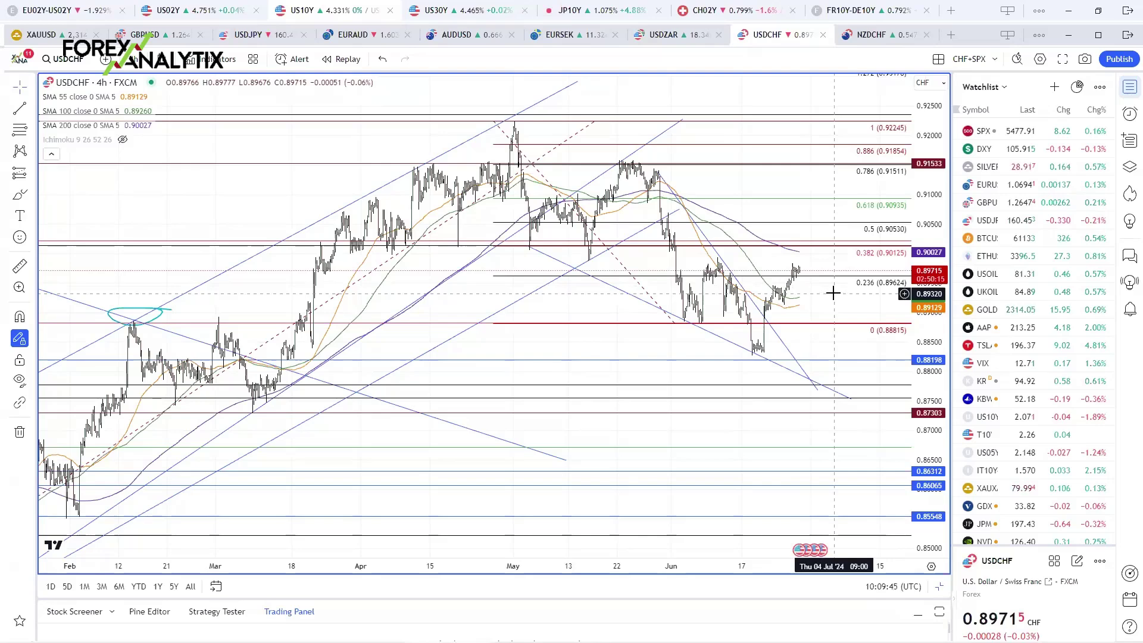
{"action": "mouse_move", "coordinate": [460, 530]}
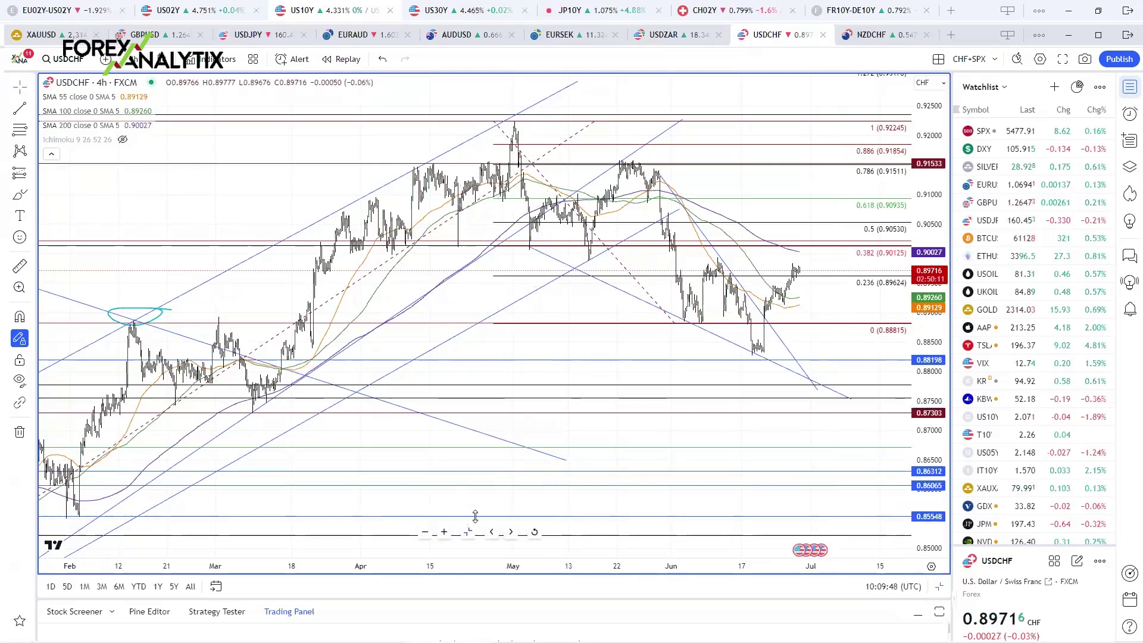
{"action": "left_click", "coordinate": [467, 533]}
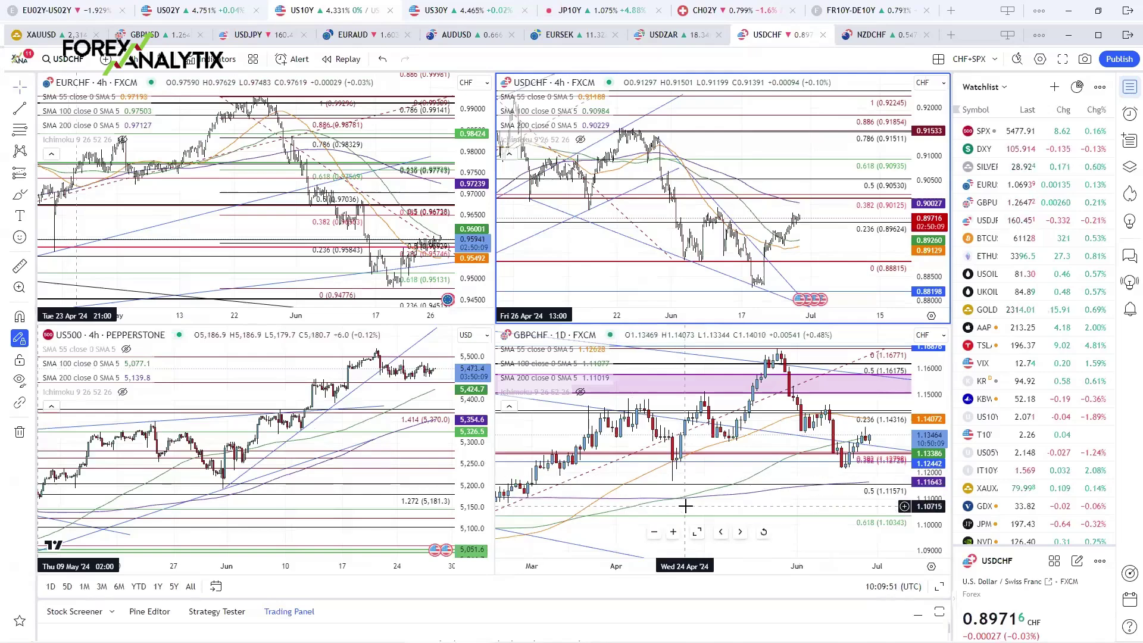
- Enlarge the AUDUSD chart, zoom through its Fibonacci levels, then restore the four-chart grid
{"action": "left_click", "coordinate": [459, 34]}
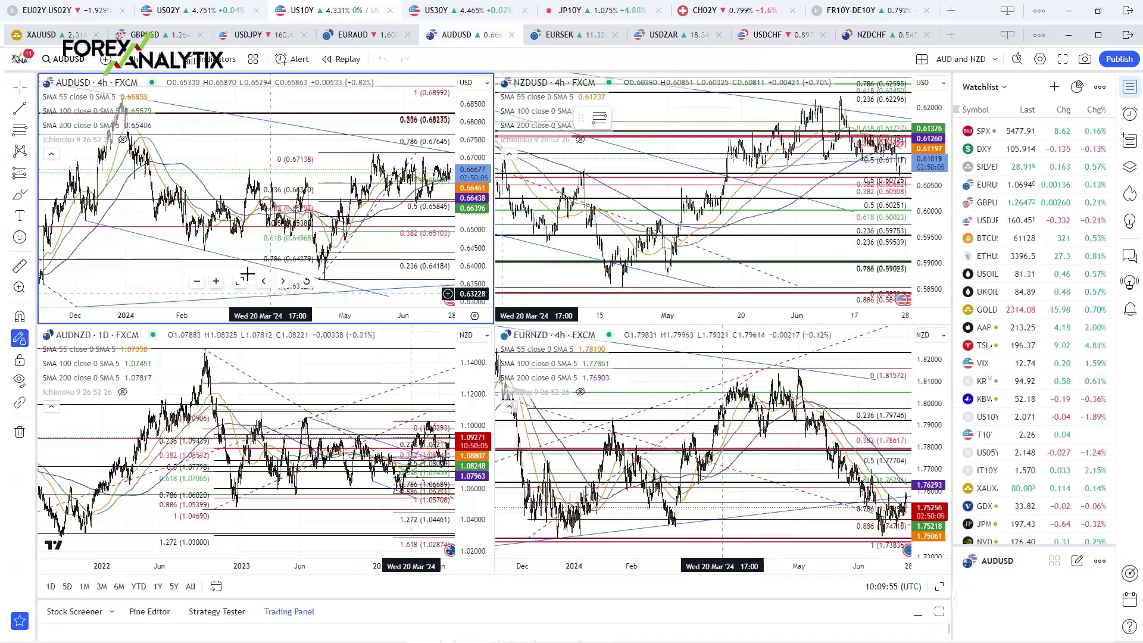
{"action": "key", "text": "alt+Return"}
{"action": "scroll", "coordinate": [341, 396], "scroll_direction": "up", "scroll_amount": 10}
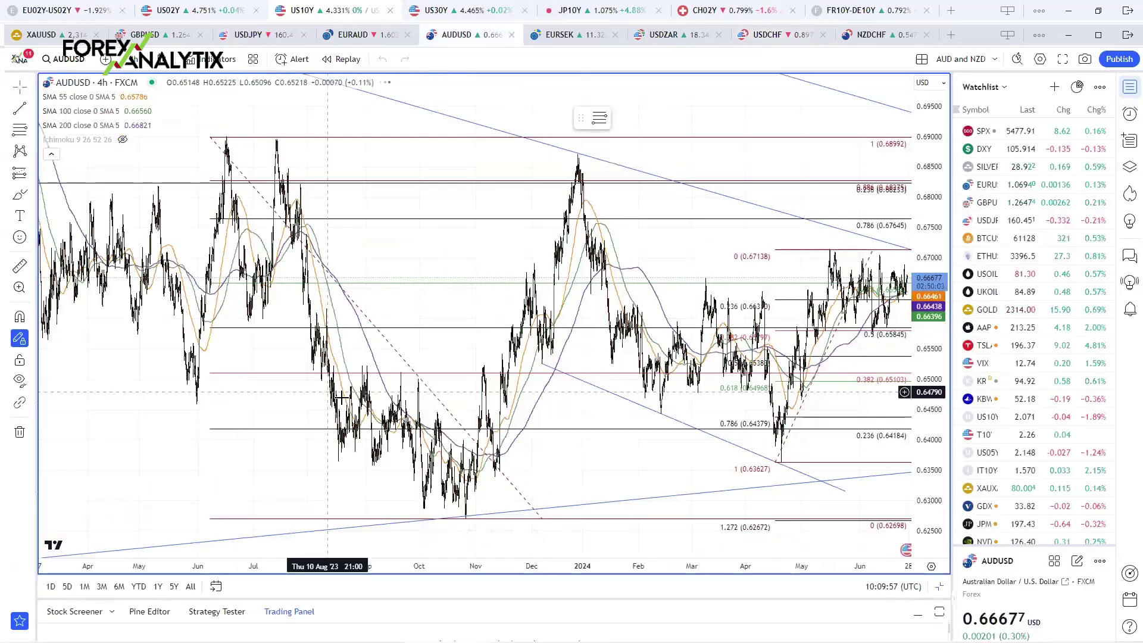
{"action": "scroll", "coordinate": [342, 398], "scroll_direction": "down", "scroll_amount": 4}
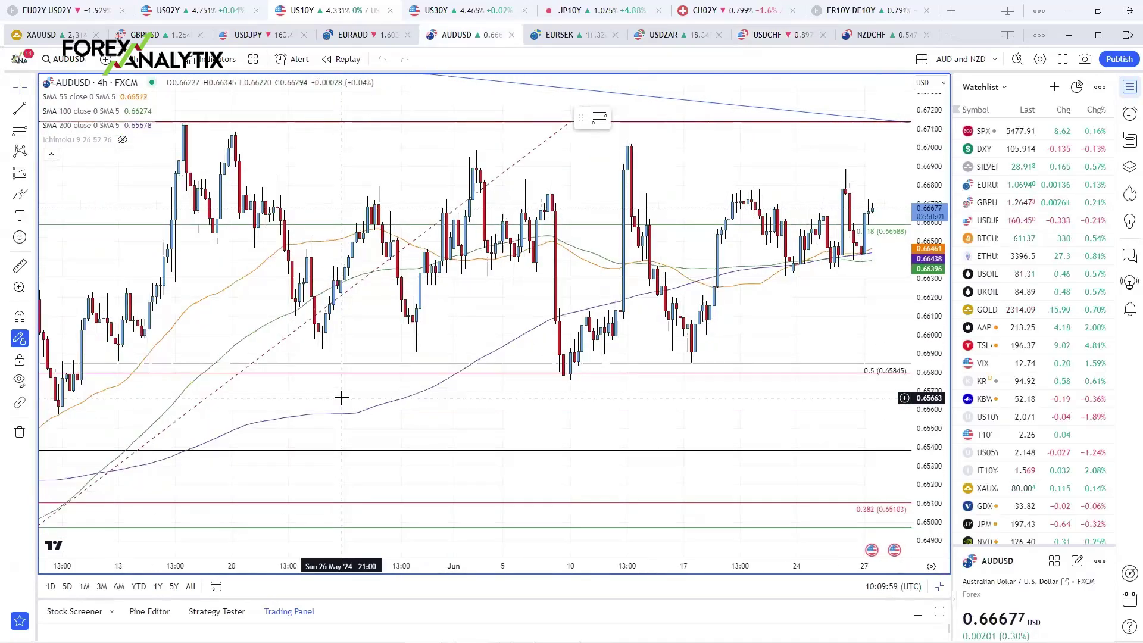
{"action": "scroll", "coordinate": [887, 217], "scroll_direction": "up", "scroll_amount": 2}
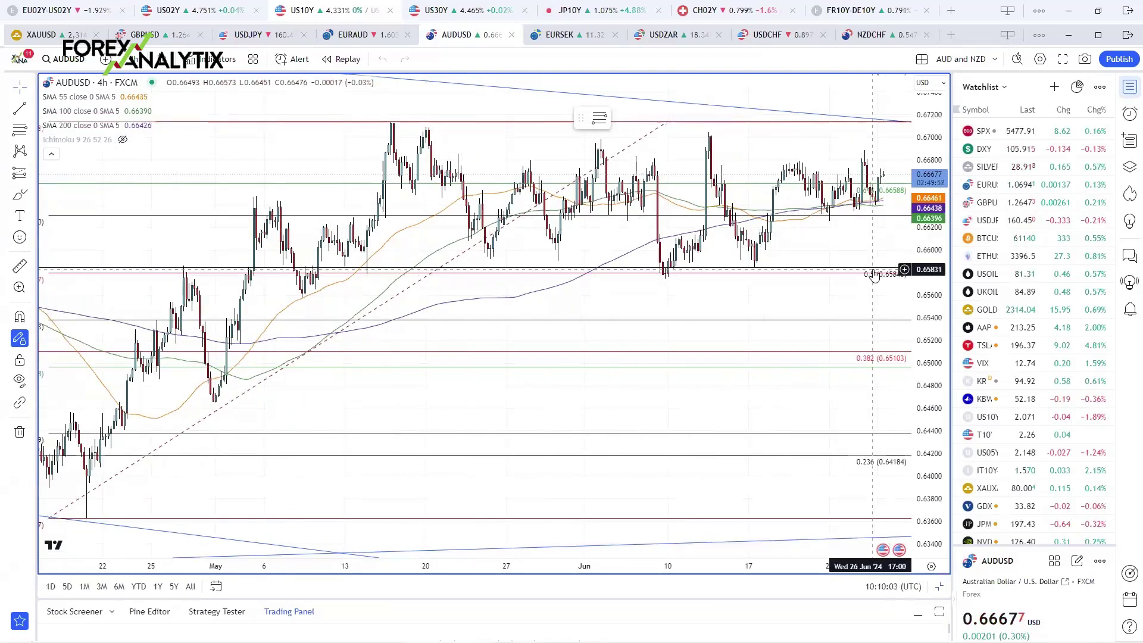
{"action": "scroll", "coordinate": [774, 407], "scroll_direction": "up", "scroll_amount": 3}
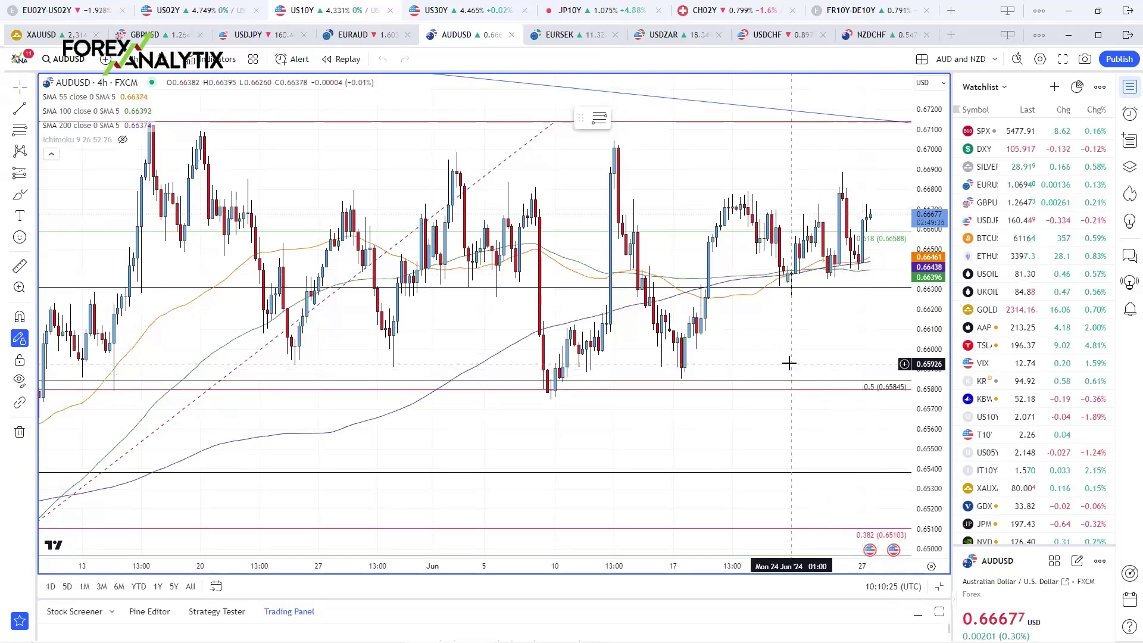
{"action": "scroll", "coordinate": [789, 363], "scroll_direction": "down", "scroll_amount": 3}
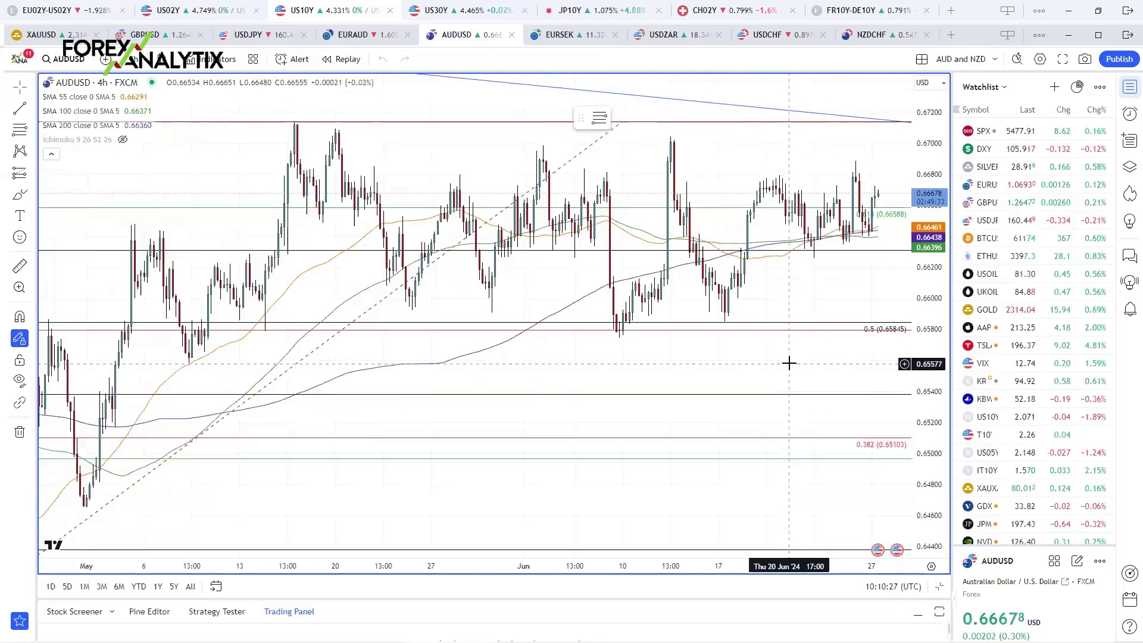
{"action": "scroll", "coordinate": [789, 363], "scroll_direction": "up", "scroll_amount": 3}
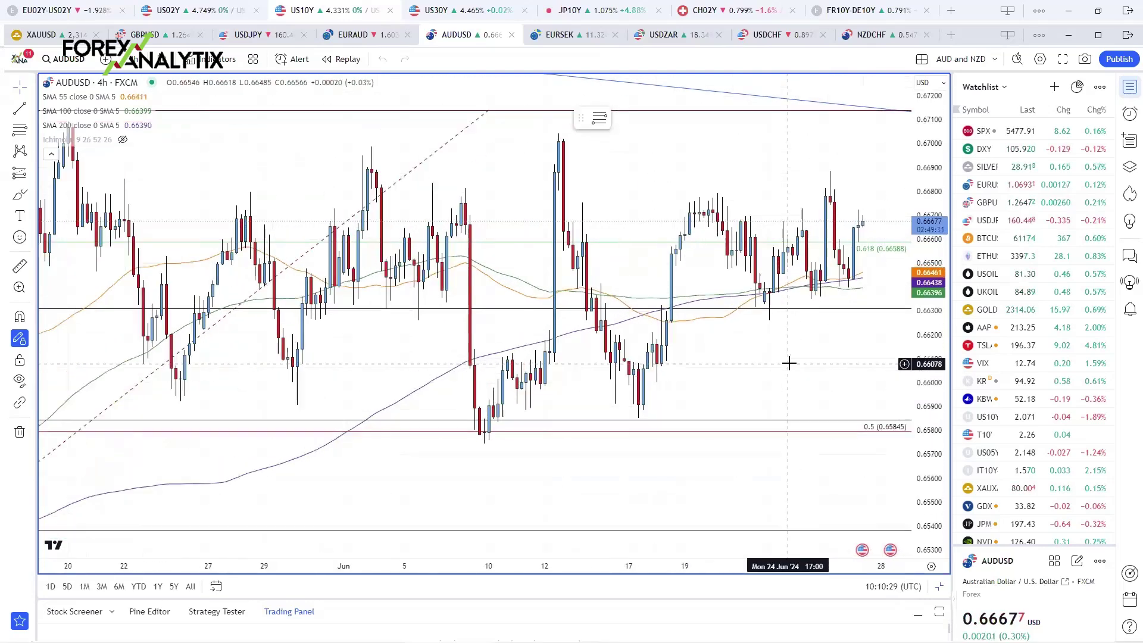
{"action": "scroll", "coordinate": [791, 369], "scroll_direction": "down", "scroll_amount": 4}
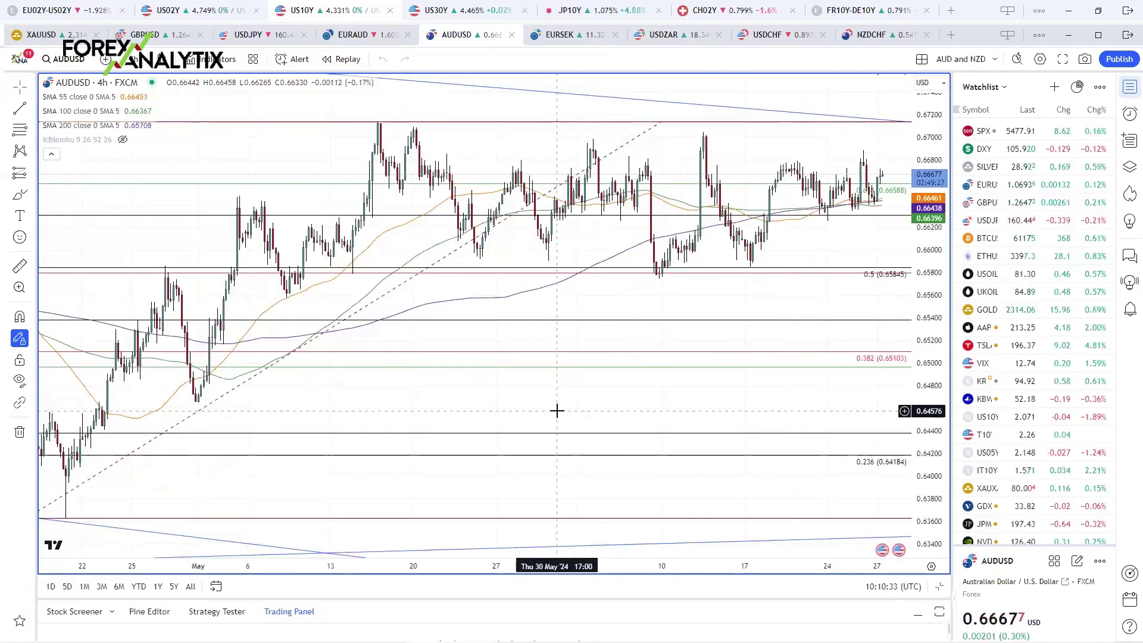
{"action": "scroll", "coordinate": [557, 410], "scroll_direction": "up", "scroll_amount": 5}
{"action": "scroll", "coordinate": [556, 410], "scroll_direction": "down", "scroll_amount": 5}
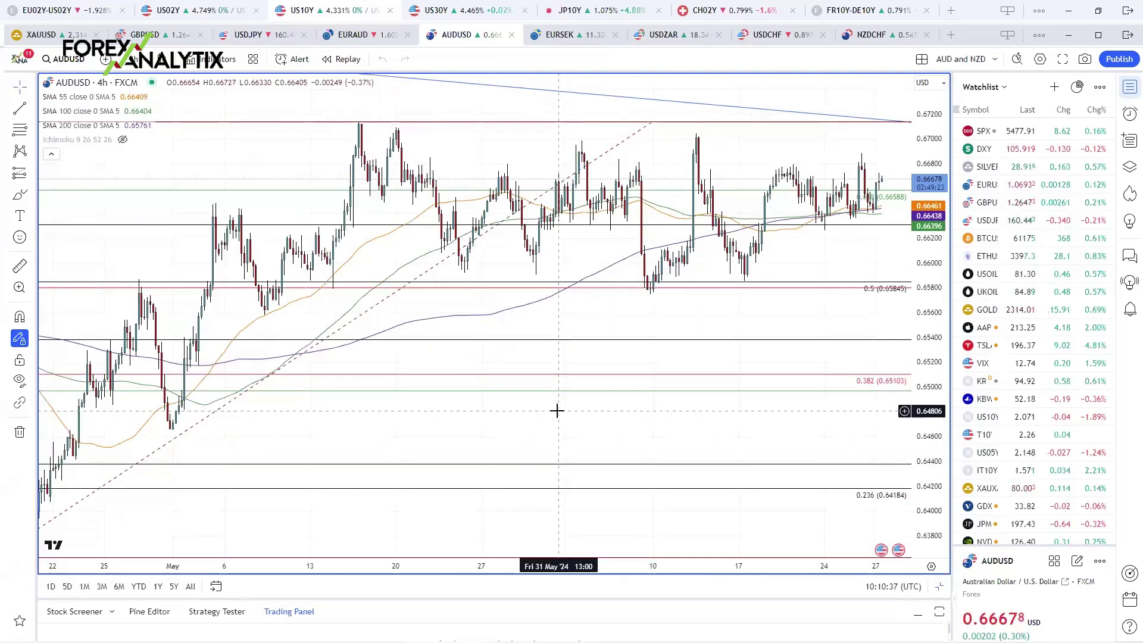
{"action": "scroll", "coordinate": [557, 411], "scroll_direction": "up", "scroll_amount": 2}
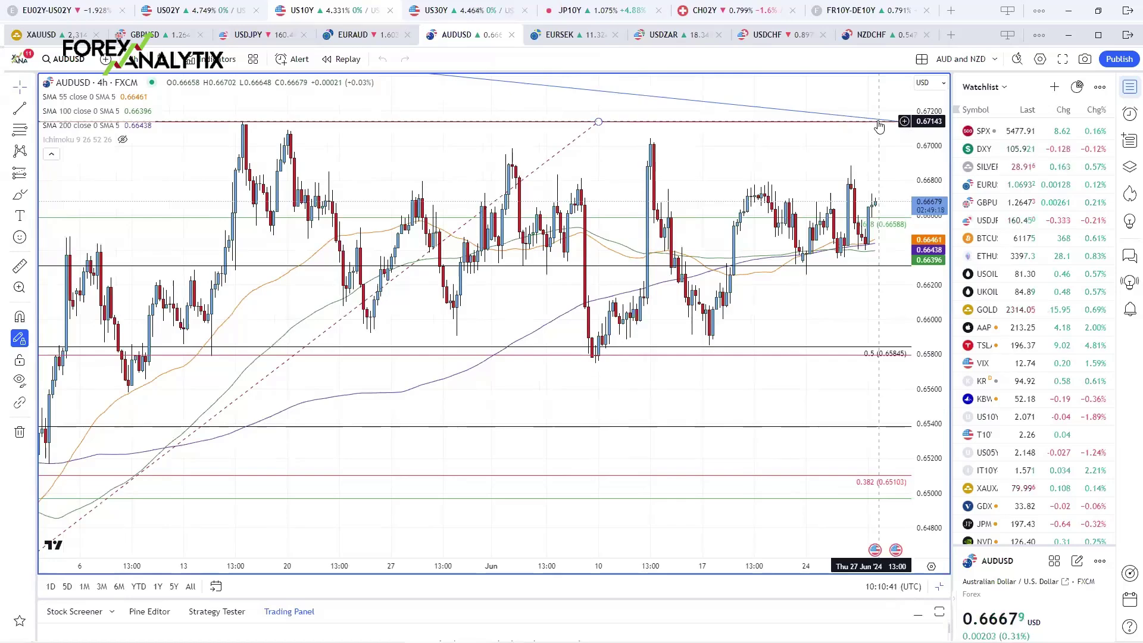
{"action": "scroll", "coordinate": [709, 498], "scroll_direction": "down", "scroll_amount": 5}
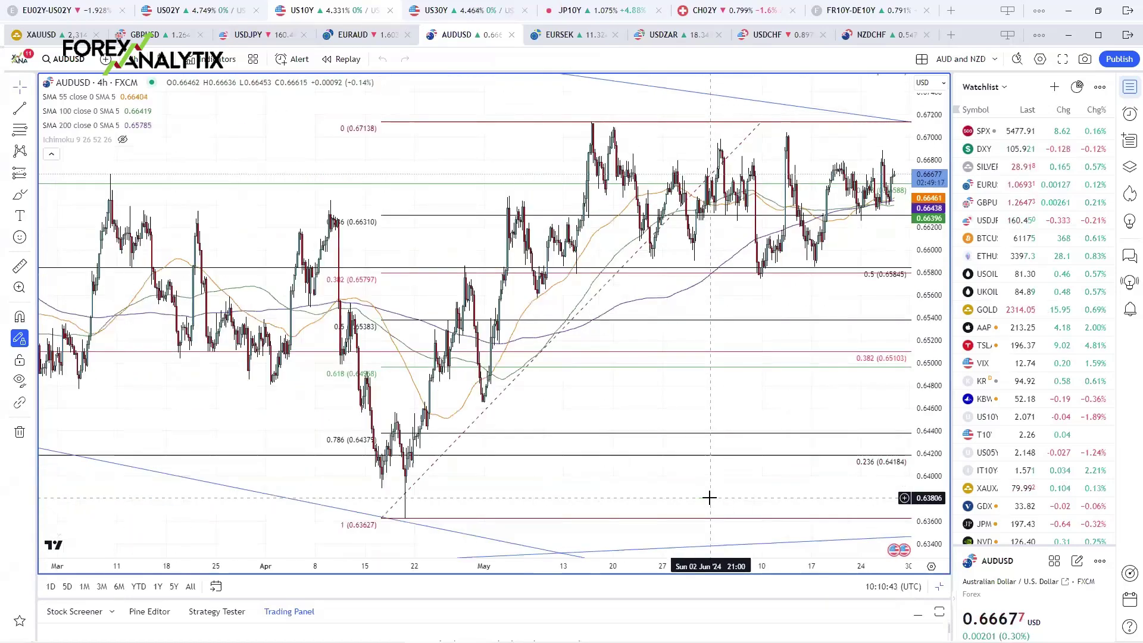
{"action": "scroll", "coordinate": [709, 498], "scroll_direction": "down", "scroll_amount": 5}
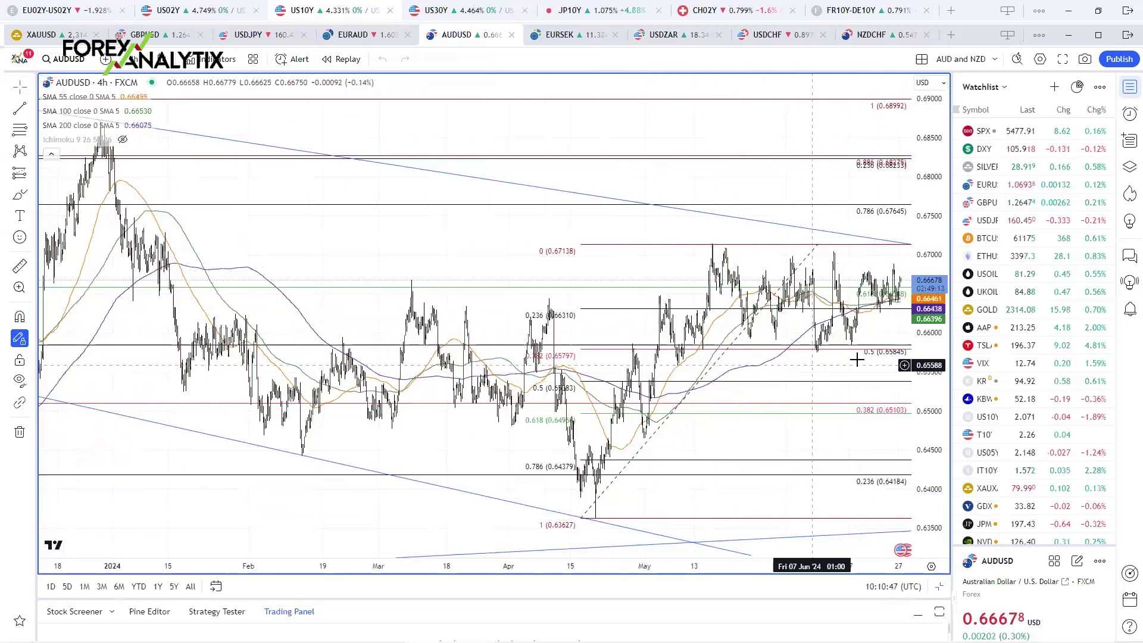
{"action": "scroll", "coordinate": [607, 322], "scroll_direction": "up", "scroll_amount": 2}
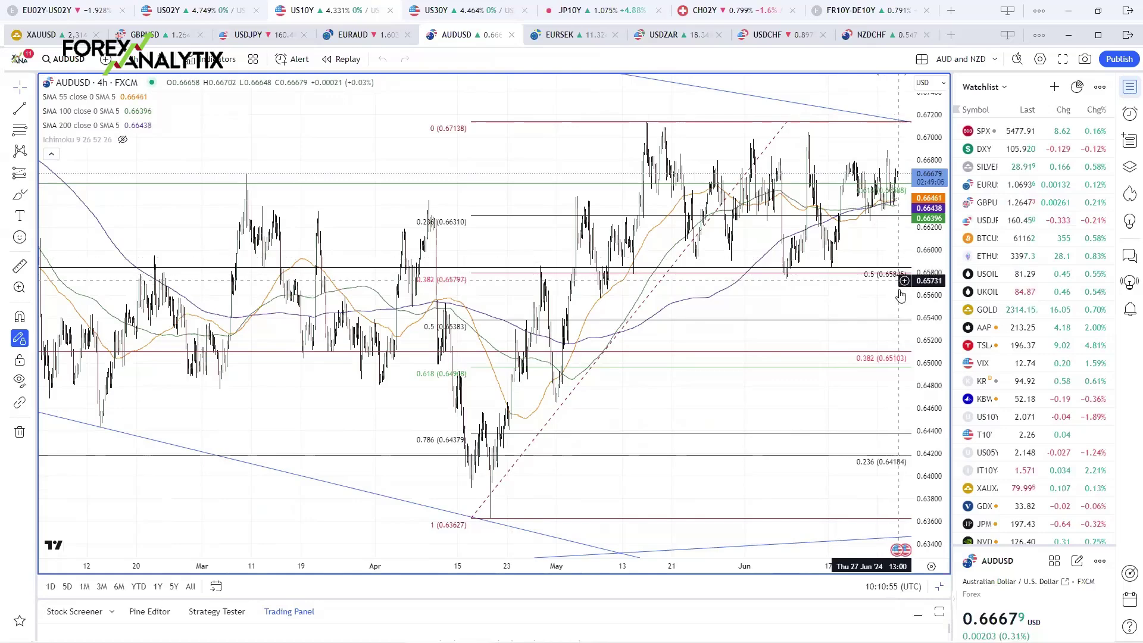
{"action": "scroll", "coordinate": [523, 392], "scroll_direction": "up", "scroll_amount": 3}
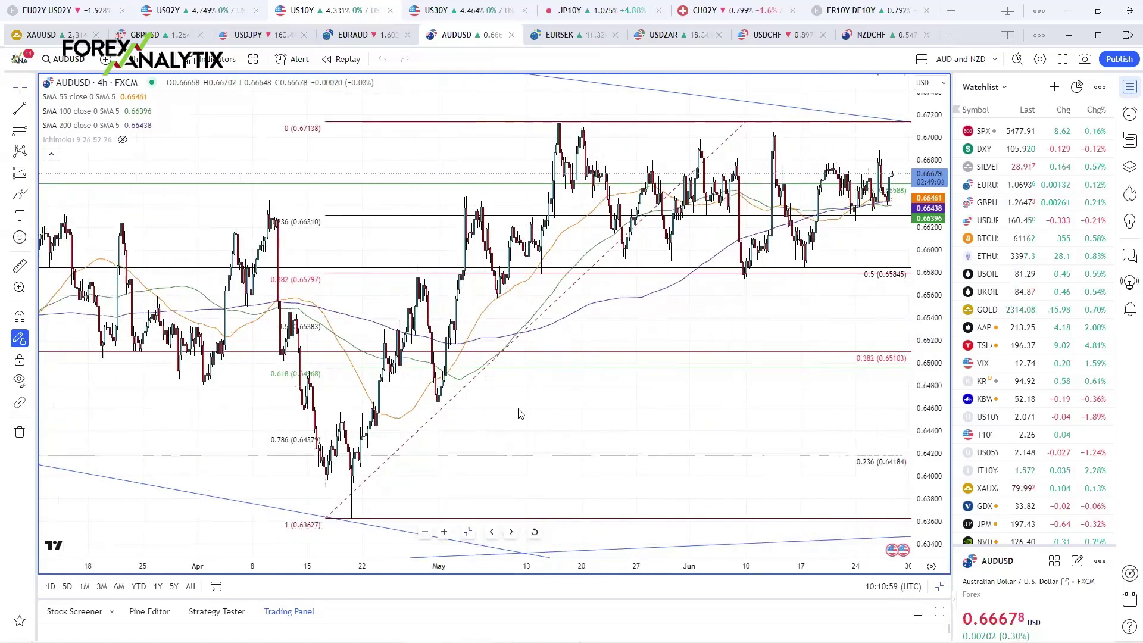
{"action": "key", "text": "alt+Return"}
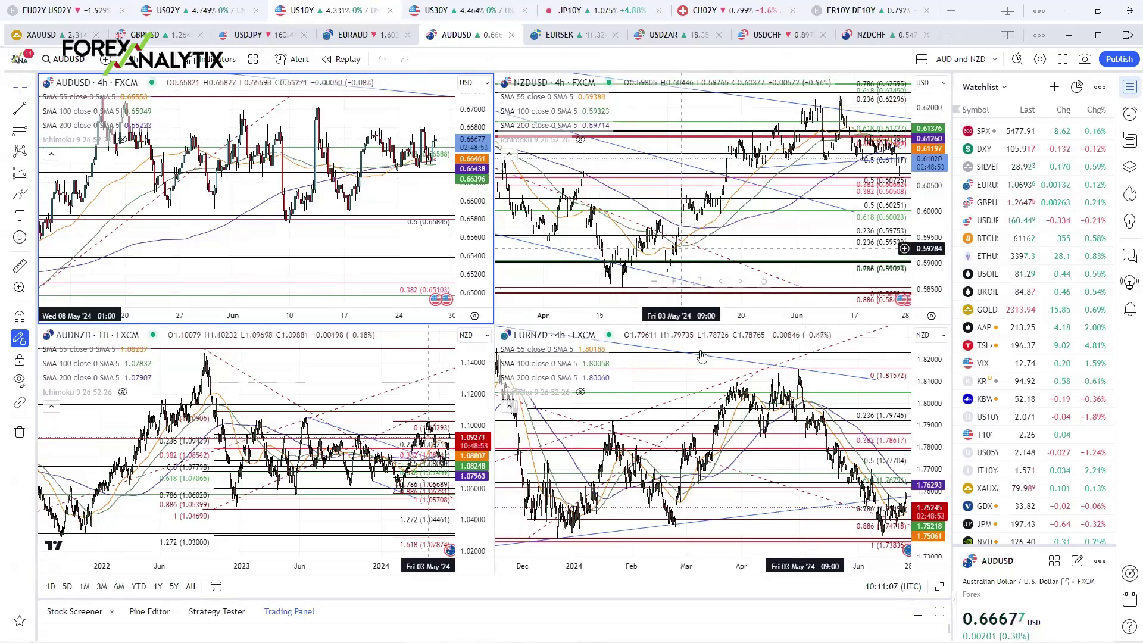
- Open the USDZAR/USDMXN/USDCNH set, maximize USDCNH daily, and zoom to Jan 2023–Jul 2024
{"action": "left_click", "coordinate": [669, 37]}
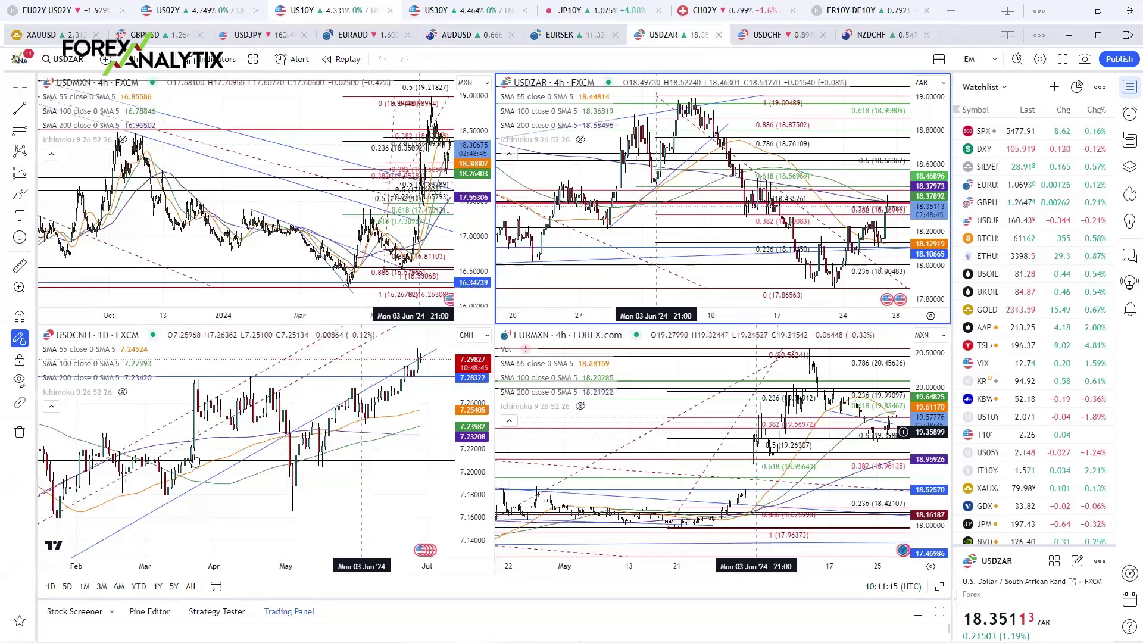
{"action": "key", "text": "alt+Return"}
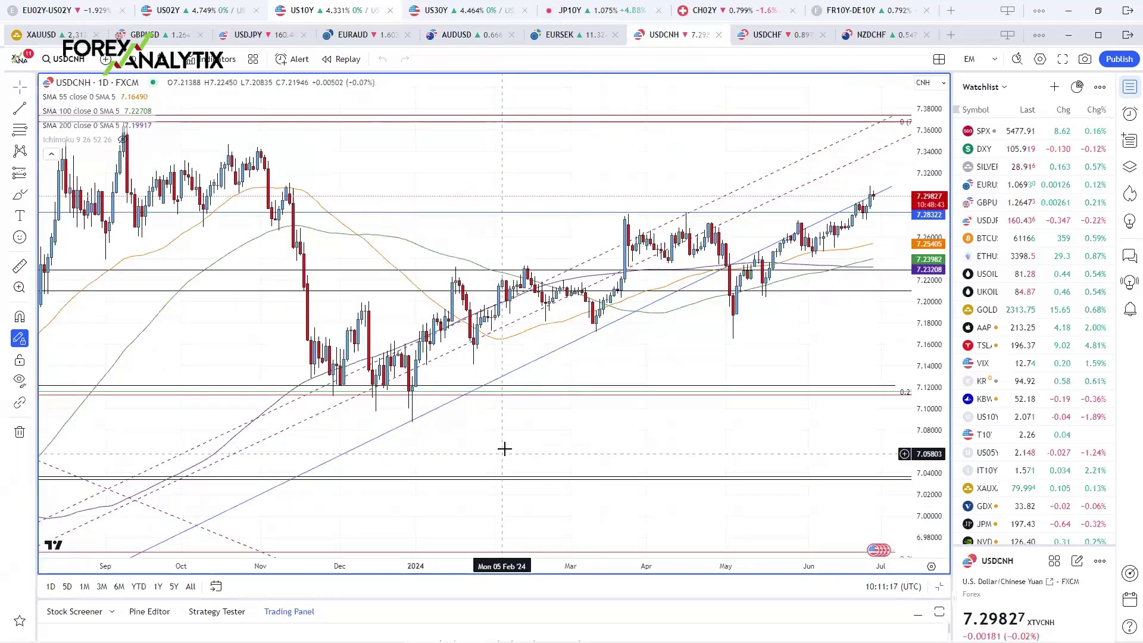
{"action": "scroll", "coordinate": [503, 450], "scroll_direction": "up", "scroll_amount": 3}
{"action": "scroll", "coordinate": [744, 424], "scroll_direction": "down", "scroll_amount": 8}
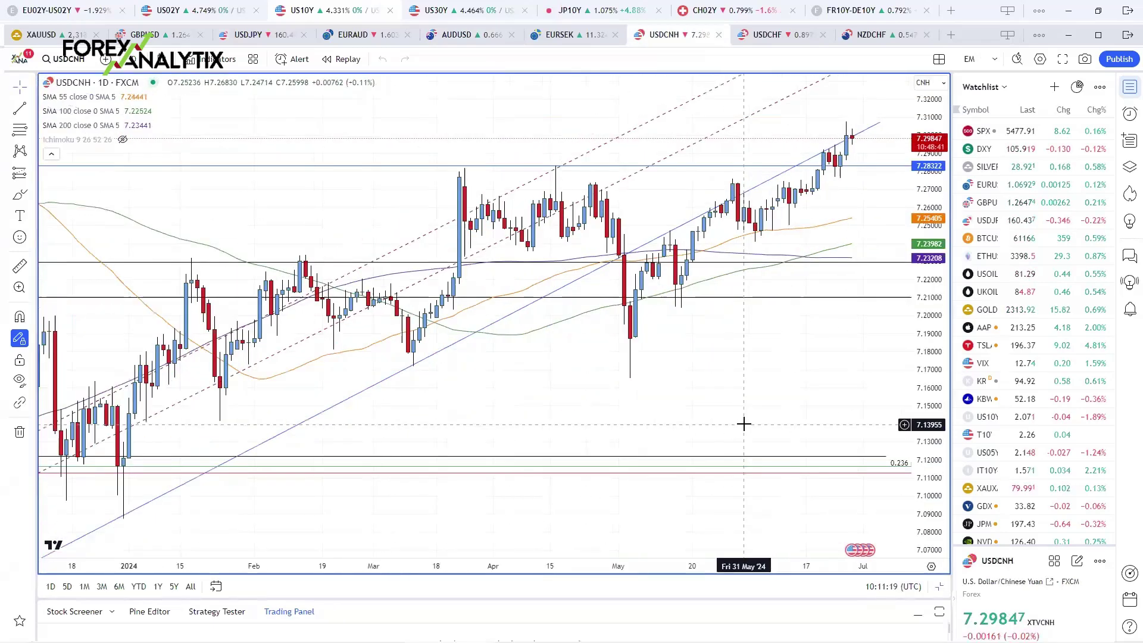
{"action": "scroll", "coordinate": [744, 424], "scroll_direction": "down", "scroll_amount": 6}
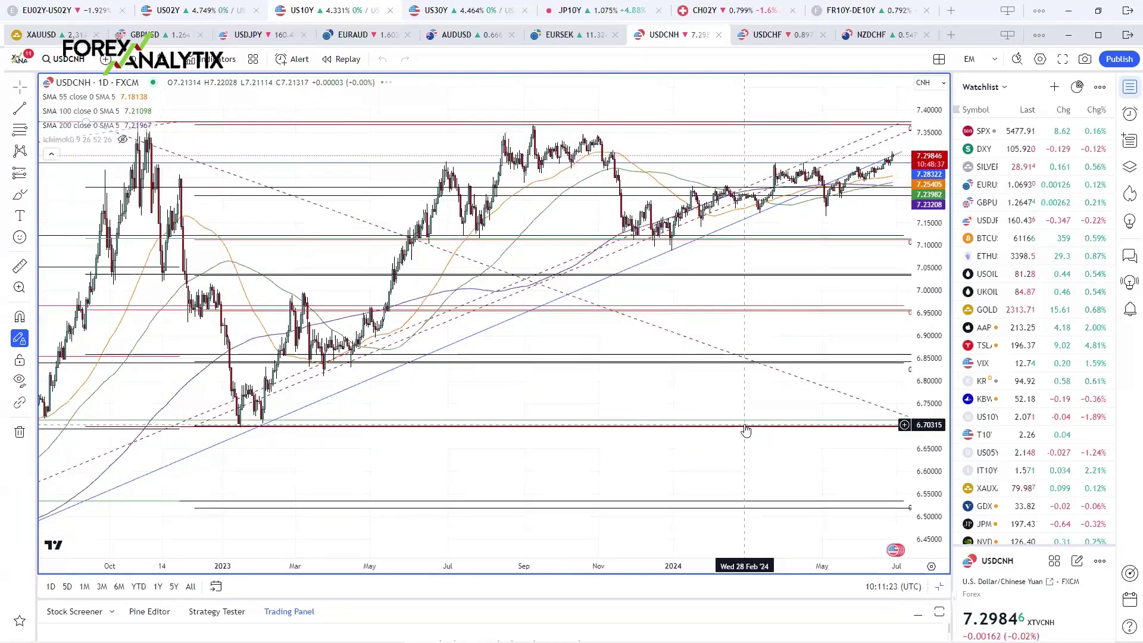
{"action": "scroll", "coordinate": [745, 429], "scroll_direction": "up", "scroll_amount": 2}
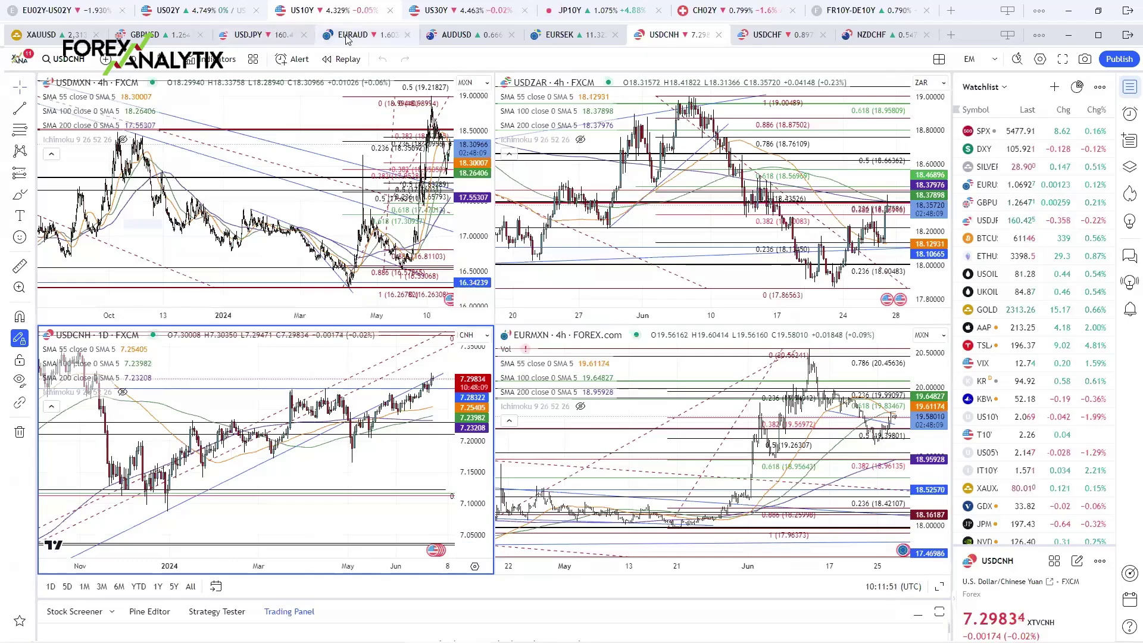
- Open the USDCAD/EURAUD chart set and maximize the USDCAD 4-hour chart
{"action": "left_click", "coordinate": [352, 37]}
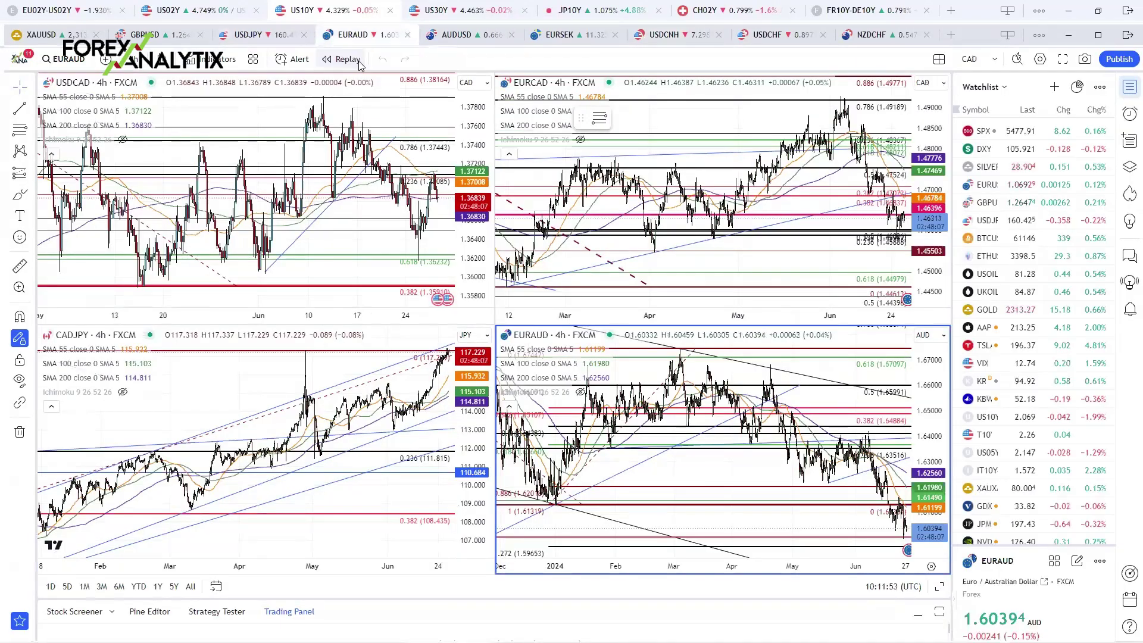
{"action": "left_click", "coordinate": [242, 281]}
{"action": "key", "text": "alt+Return"}
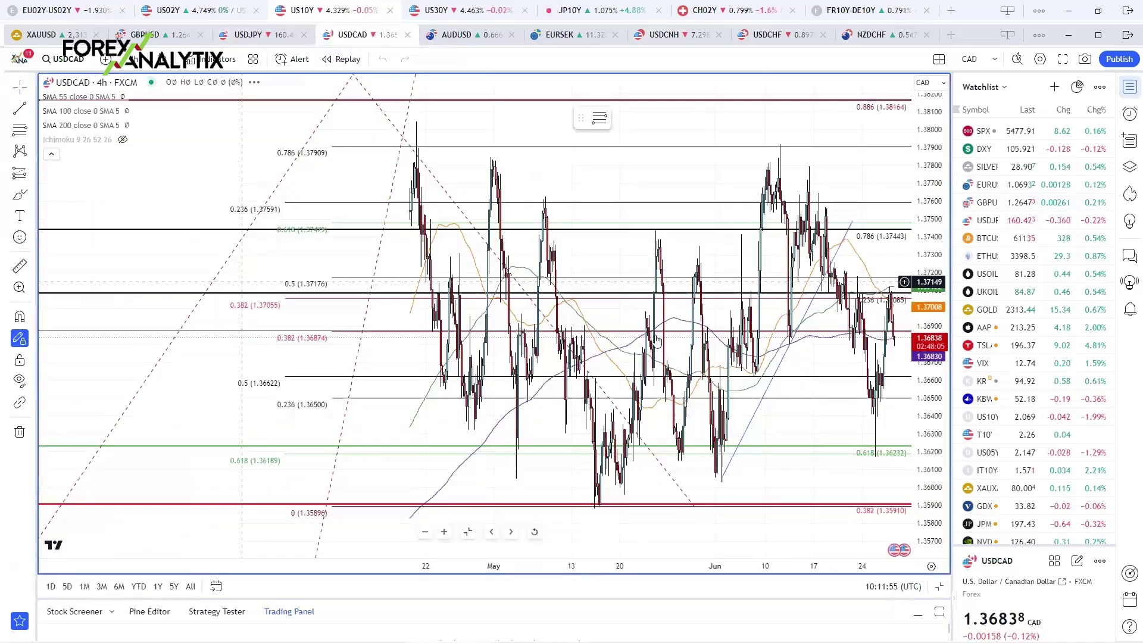
{"action": "scroll", "coordinate": [659, 408], "scroll_direction": "down", "scroll_amount": 3}
{"action": "scroll", "coordinate": [659, 408], "scroll_direction": "up", "scroll_amount": 5}
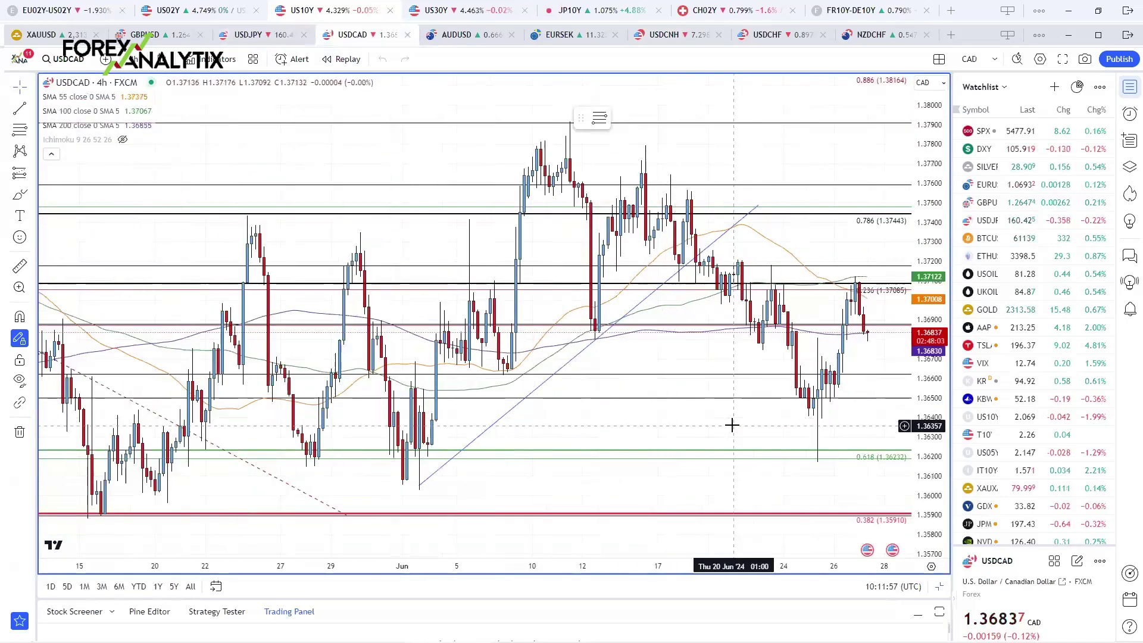
{"action": "scroll", "coordinate": [732, 425], "scroll_direction": "down", "scroll_amount": 3}
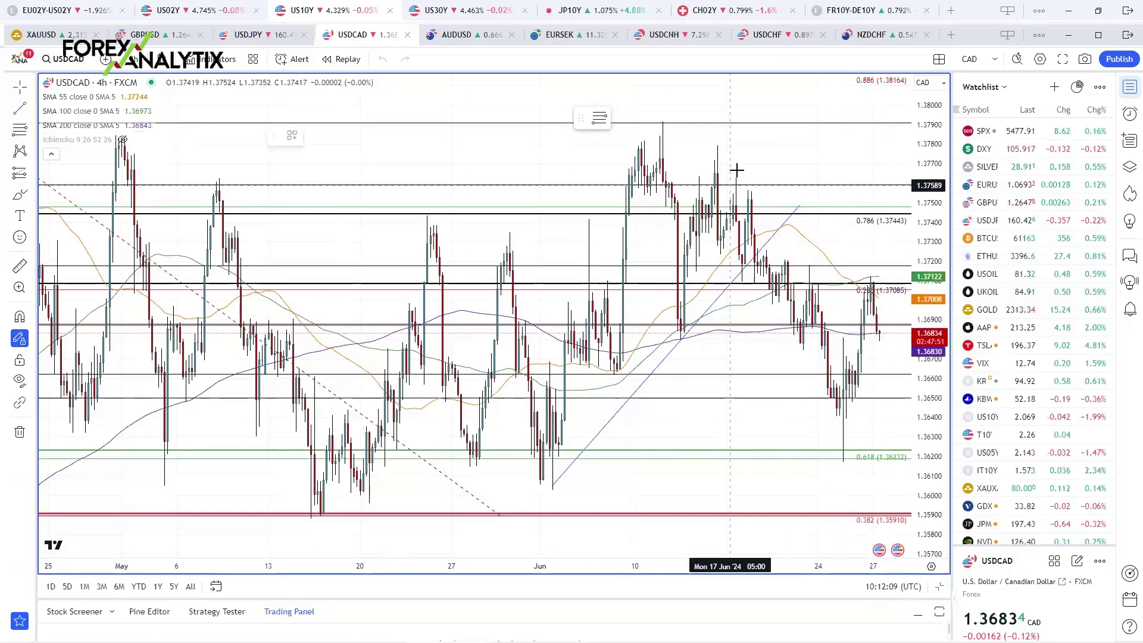
- Pan USDCAD back to April prices, discarding an unfinished trend line and hiding the drawing favourites
{"action": "left_click", "coordinate": [662, 123]}
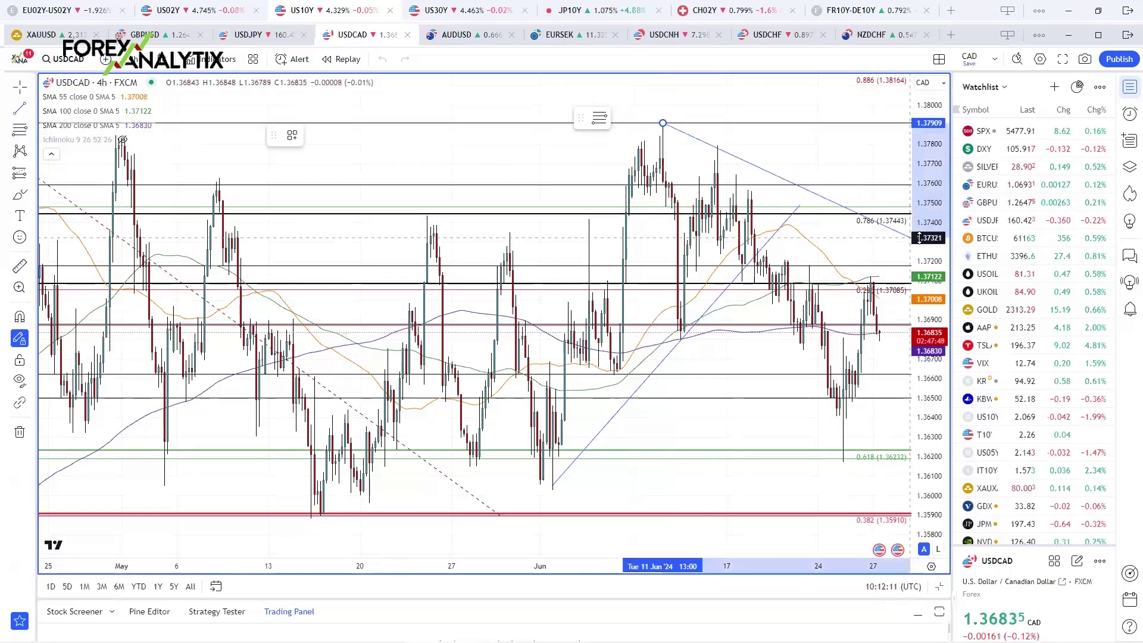
{"action": "key", "text": "Escape"}
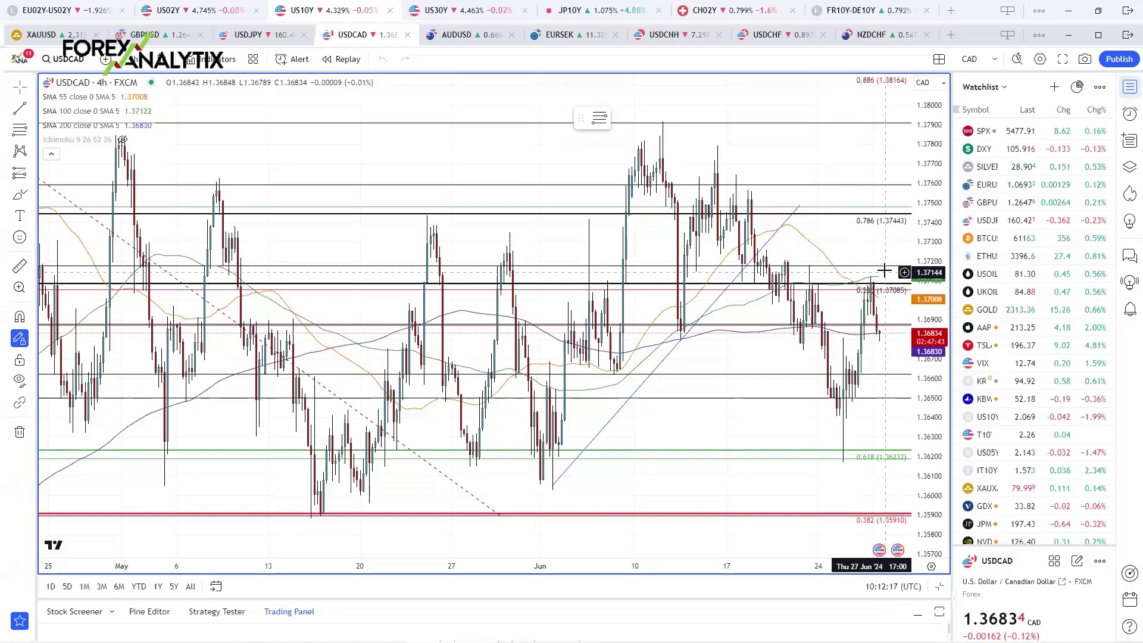
{"action": "scroll", "coordinate": [653, 403], "scroll_direction": "up", "scroll_amount": 3}
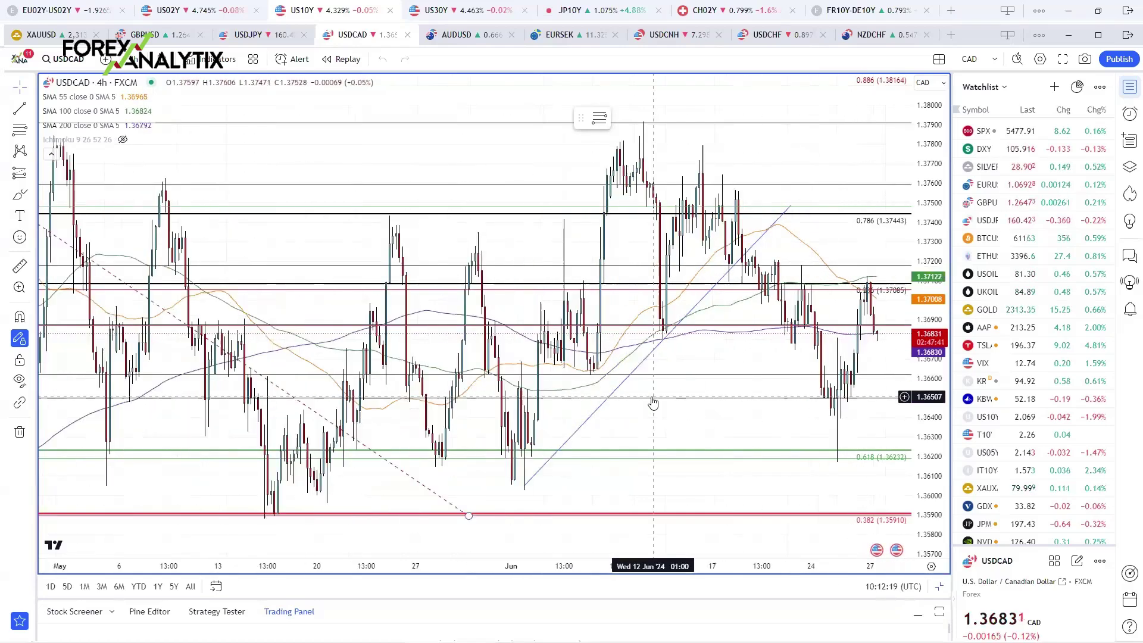
{"action": "scroll", "coordinate": [653, 403], "scroll_direction": "down", "scroll_amount": 5}
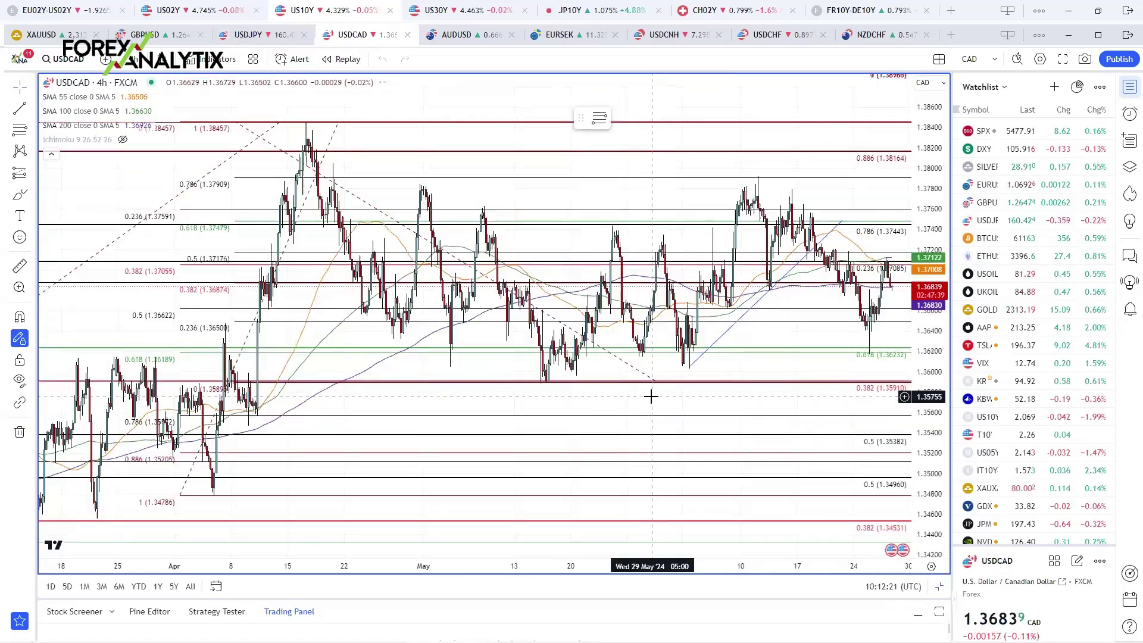
{"action": "left_click_drag", "start_coordinate": [714, 112], "coordinate": [610, 112]}
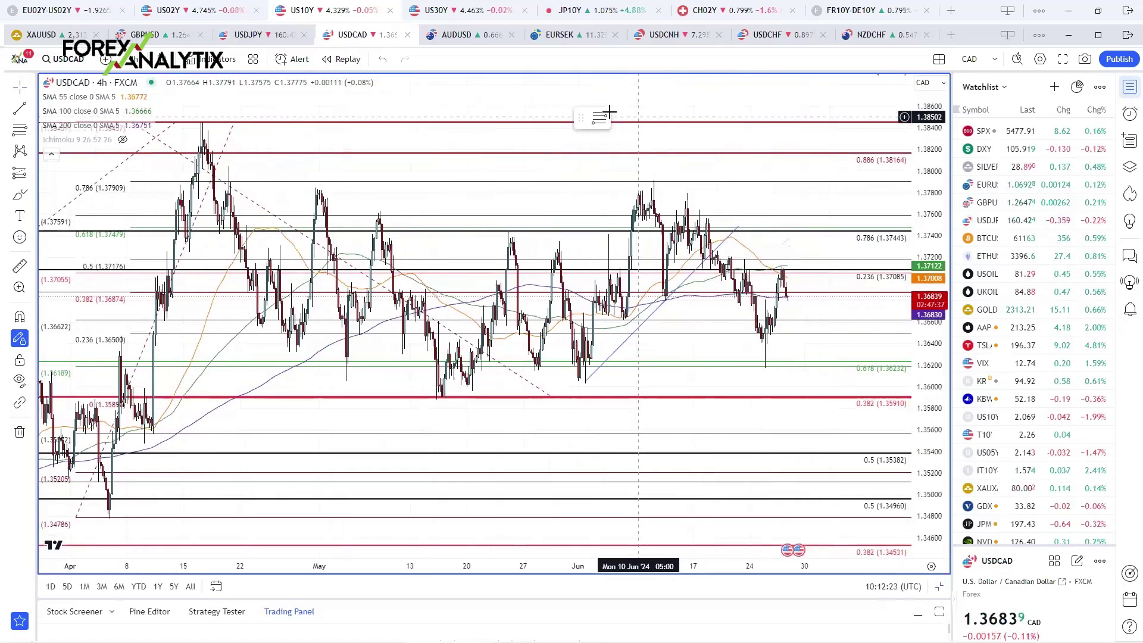
{"action": "left_click", "coordinate": [610, 111]}
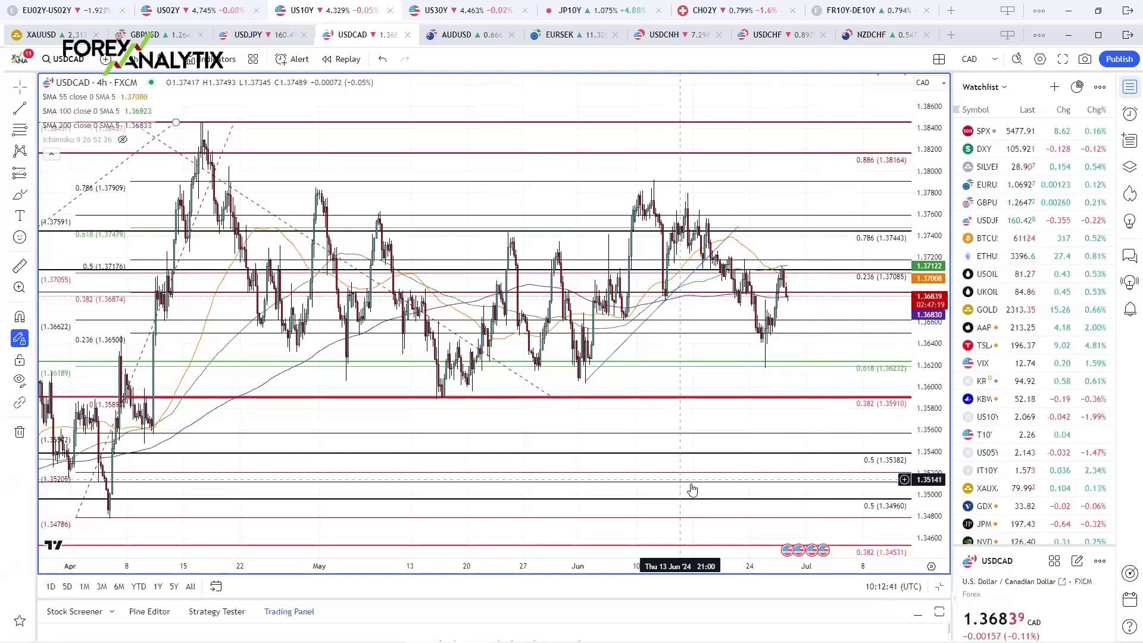
{"action": "mouse_move", "coordinate": [484, 539]}
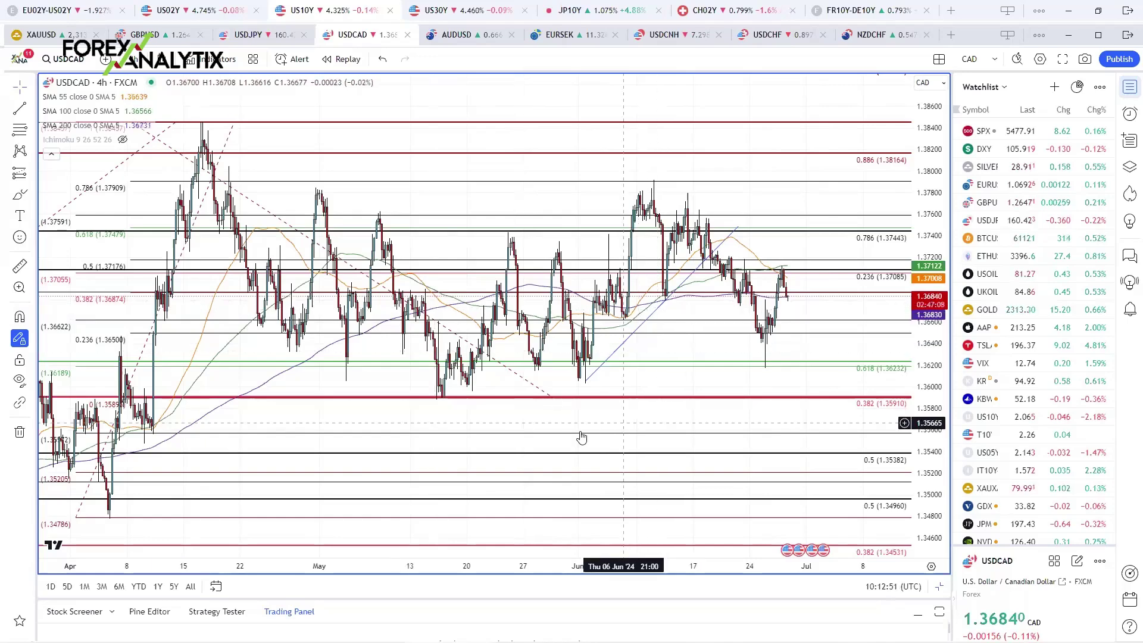
- Restore the USDCAD grid, switch to the EUR/GBP layout and maximize the zoomed GBPUSD chart
{"action": "key", "text": "alt+Return"}
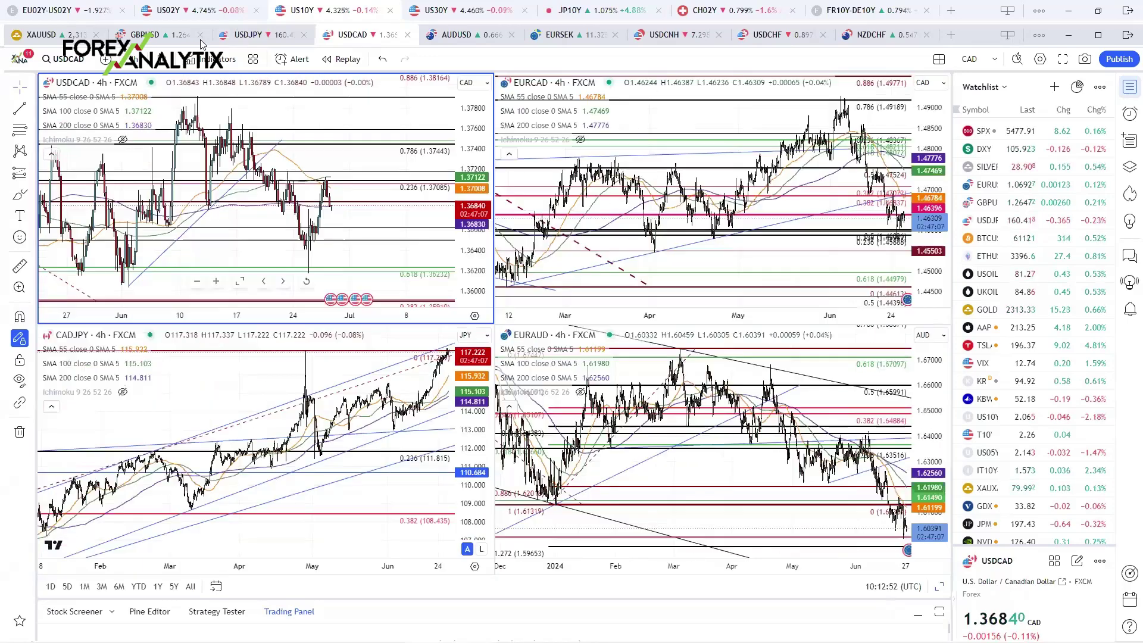
{"action": "left_click", "coordinate": [173, 37]}
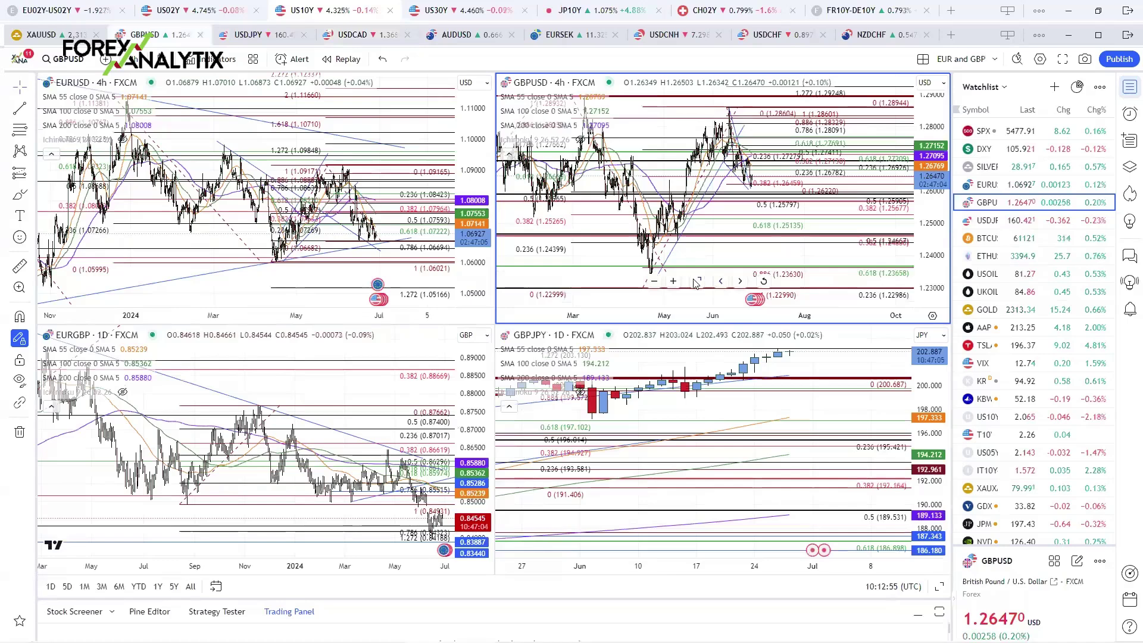
{"action": "key", "text": "alt+Return"}
{"action": "scroll", "coordinate": [720, 340], "scroll_direction": "up", "scroll_amount": 6}
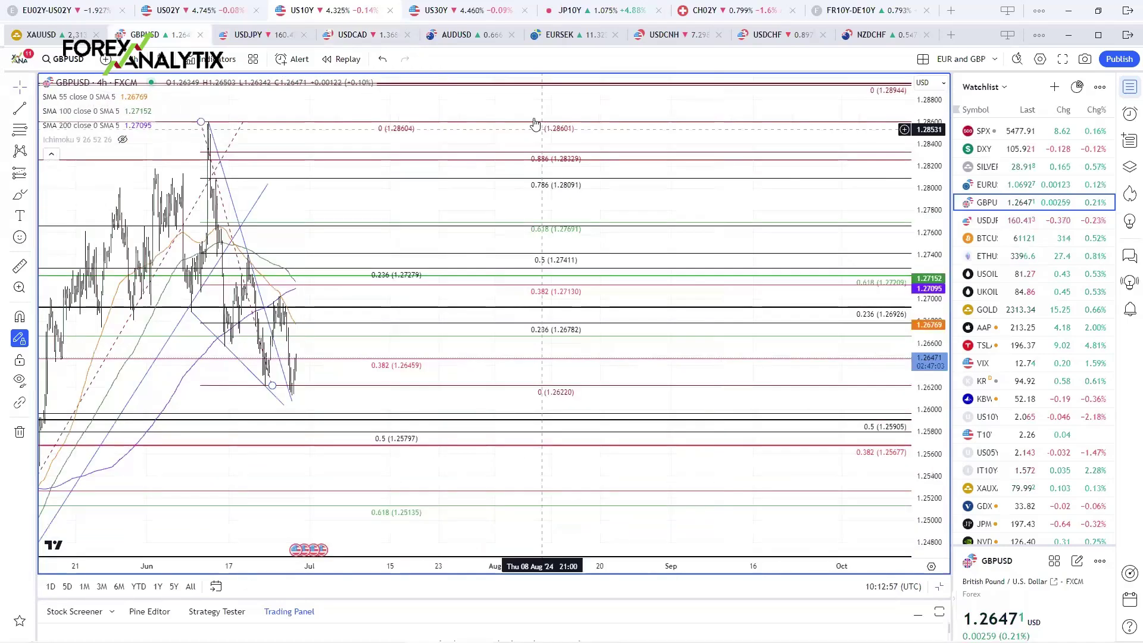
{"action": "scroll", "coordinate": [771, 120], "scroll_direction": "up", "scroll_amount": 3}
{"action": "scroll", "coordinate": [602, 388], "scroll_direction": "left", "scroll_amount": 3}
{"action": "scroll", "coordinate": [601, 389], "scroll_direction": "right", "scroll_amount": 4}
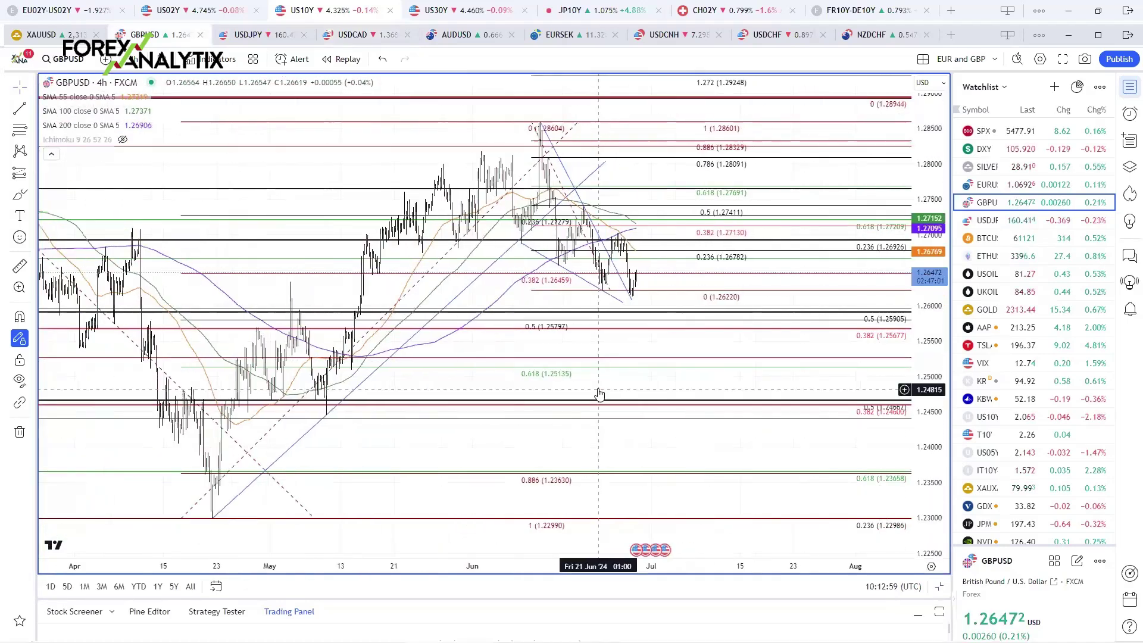
{"action": "scroll", "coordinate": [531, 348], "scroll_direction": "up", "scroll_amount": 2}
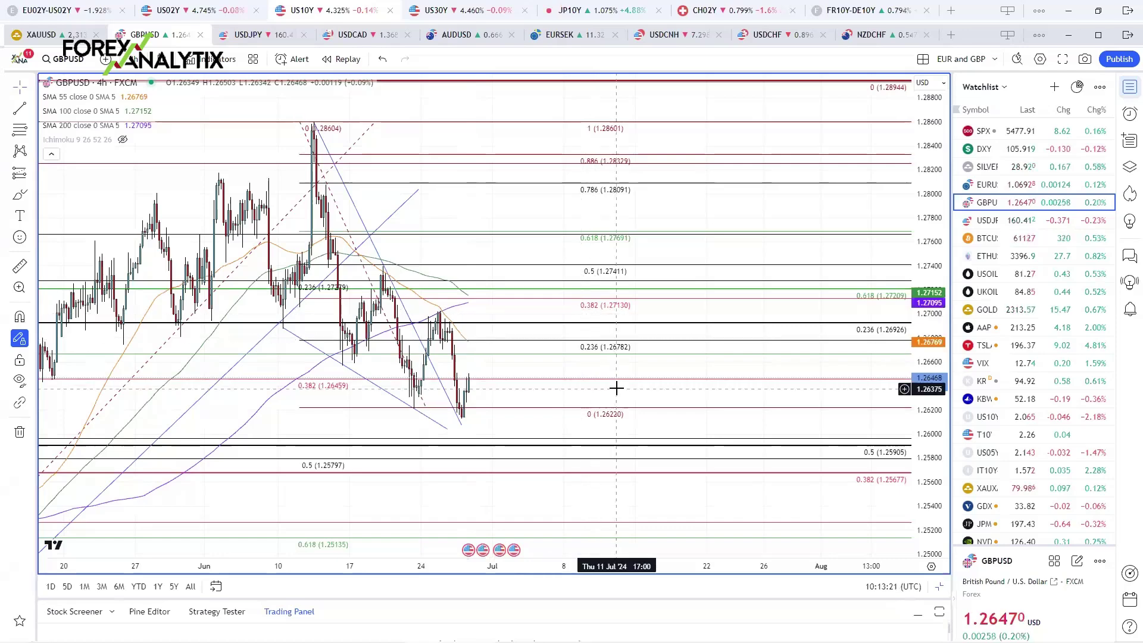
- Readjust the GBPUSD zoom, then return to the EURUSD, GBPUSD, EURGBP and GBPJPY grid
{"action": "scroll", "coordinate": [617, 389], "scroll_direction": "up", "scroll_amount": 2}
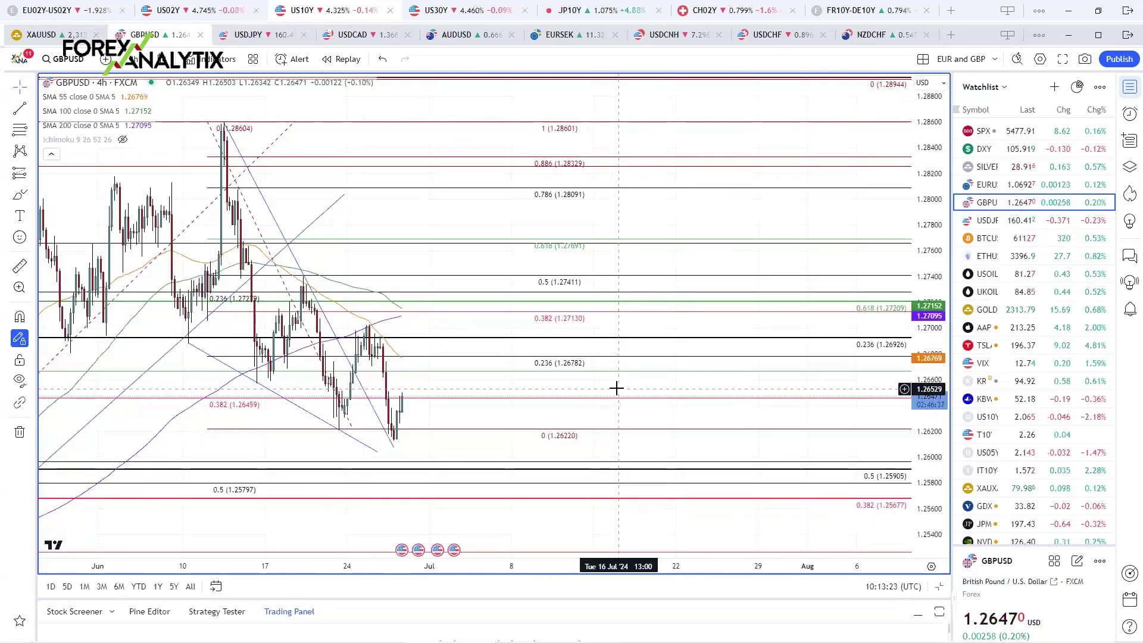
{"action": "scroll", "coordinate": [616, 388], "scroll_direction": "down", "scroll_amount": 4}
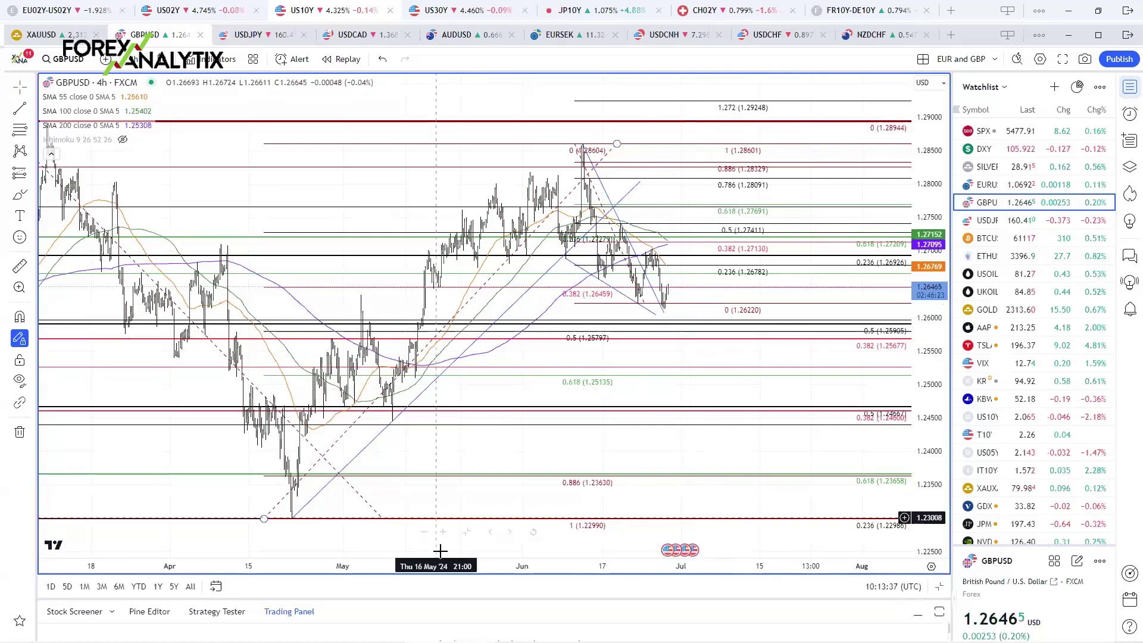
{"action": "key", "text": "alt+Return"}
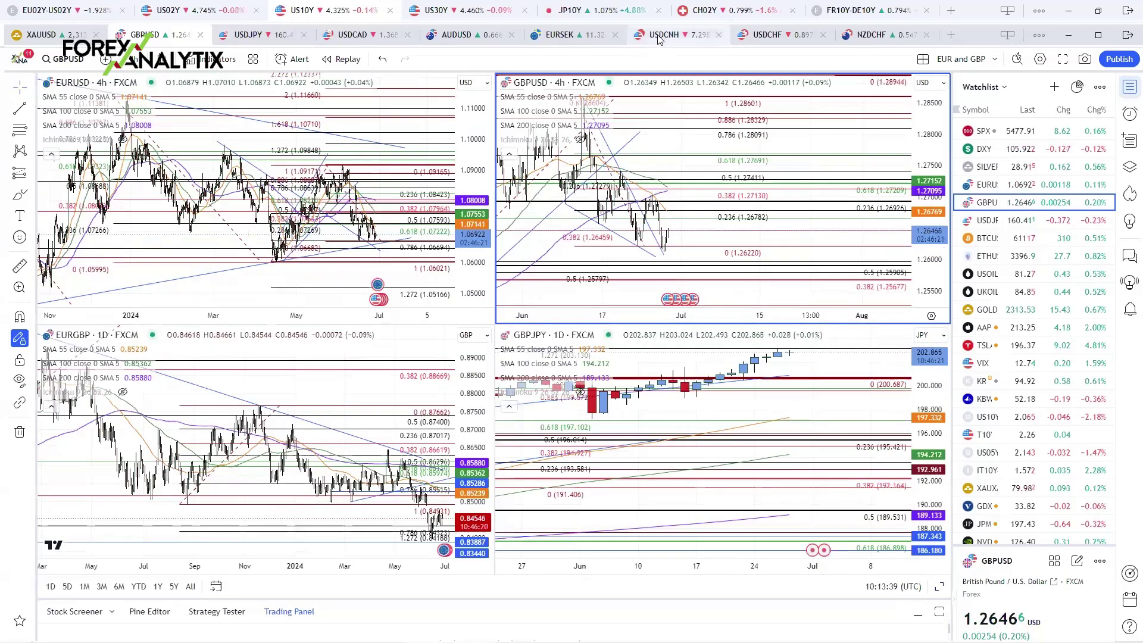
- Open the USDMXN, USDZAR, USDCNH and EURMXN layout and maximize the USDMXN 4-hour chart
{"action": "left_click", "coordinate": [661, 35]}
{"action": "left_click", "coordinate": [232, 294]}
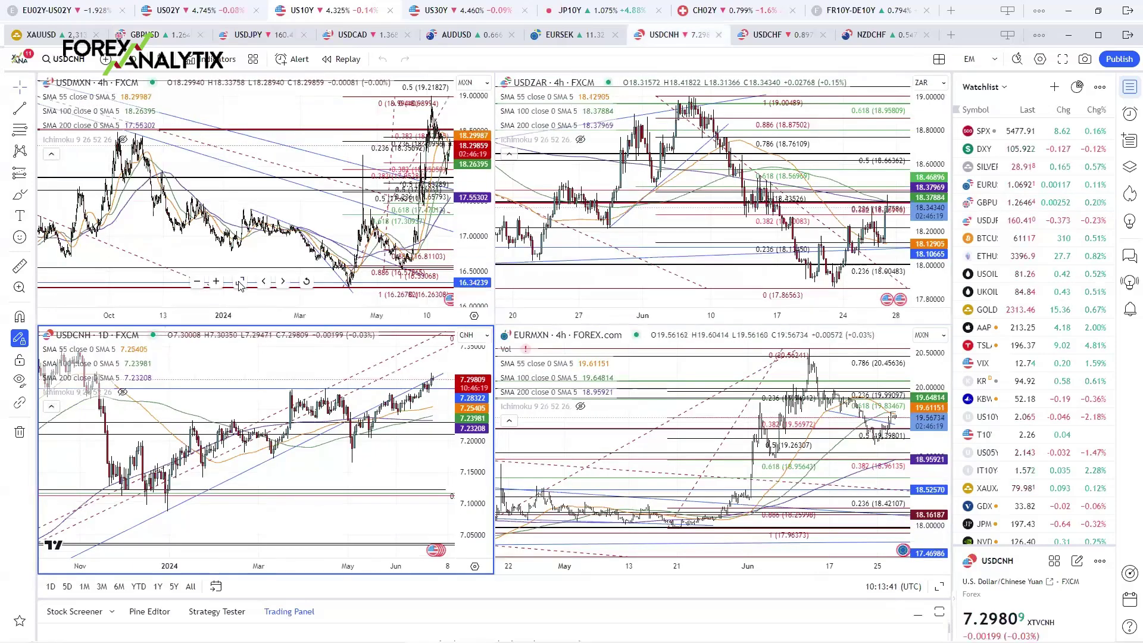
{"action": "key", "text": "alt+Return"}
{"action": "scroll", "coordinate": [575, 440], "scroll_direction": "up", "scroll_amount": 5}
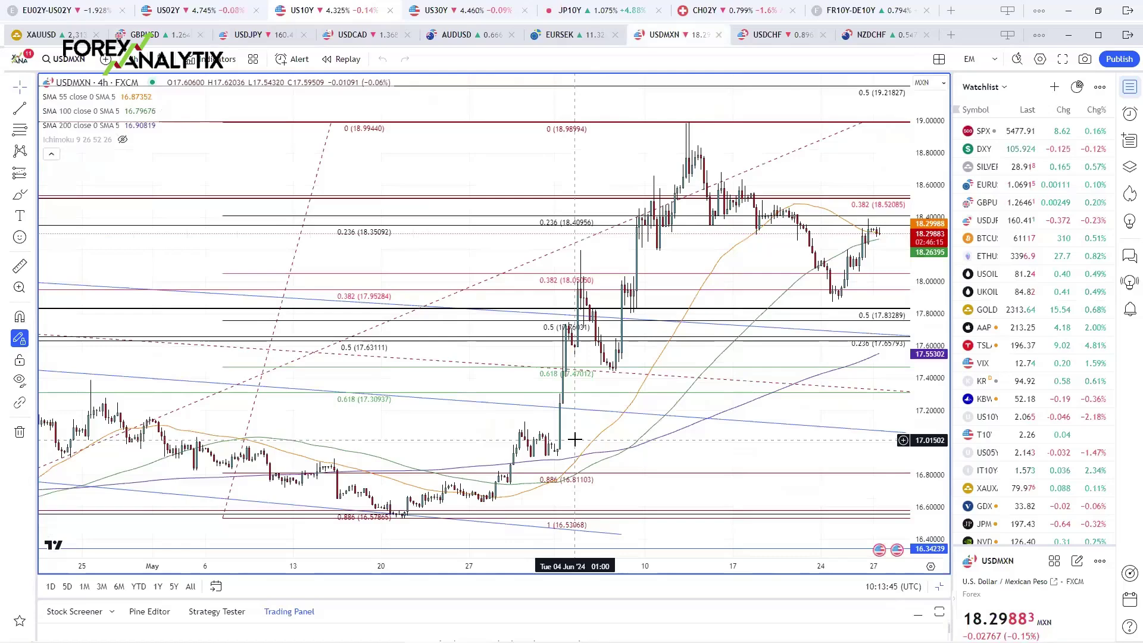
{"action": "scroll", "coordinate": [575, 440], "scroll_direction": "down", "scroll_amount": 3}
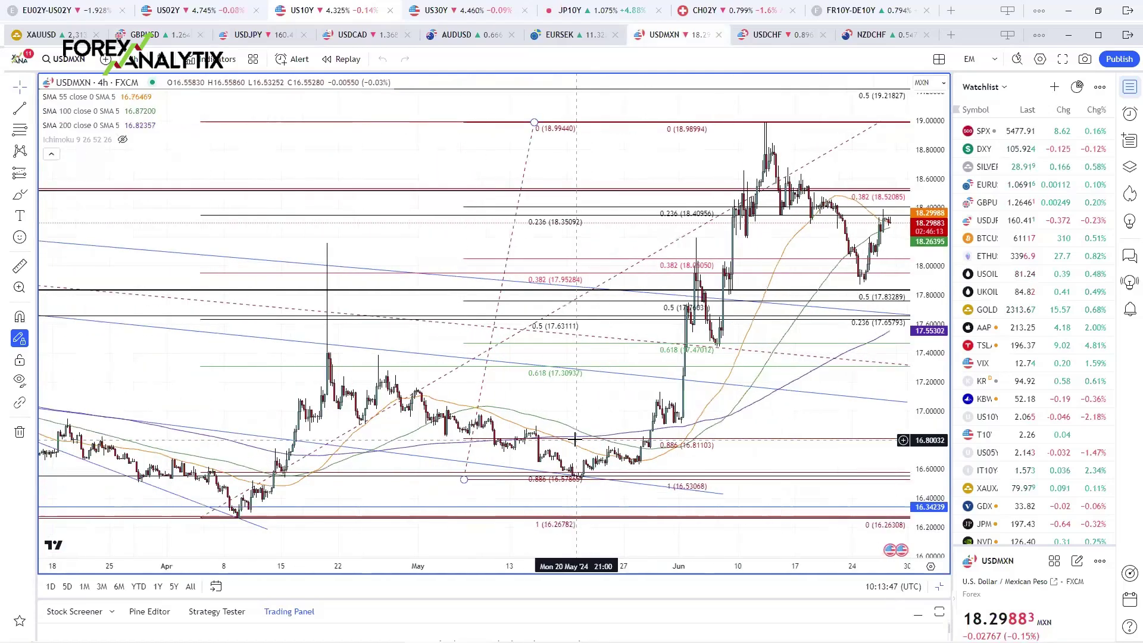
{"action": "scroll", "coordinate": [575, 439], "scroll_direction": "up", "scroll_amount": 4}
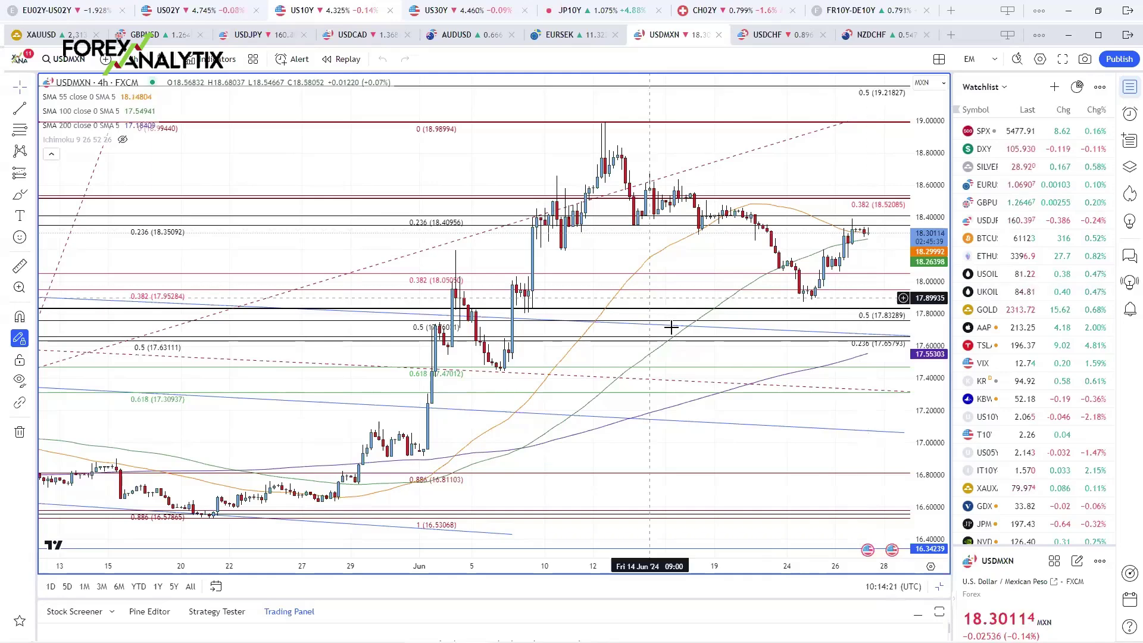
- Zoom in and out on USDMXN near 18.298 to review its Fibonacci levels and moving averages
{"action": "scroll", "coordinate": [584, 402], "scroll_direction": "up", "scroll_amount": 3}
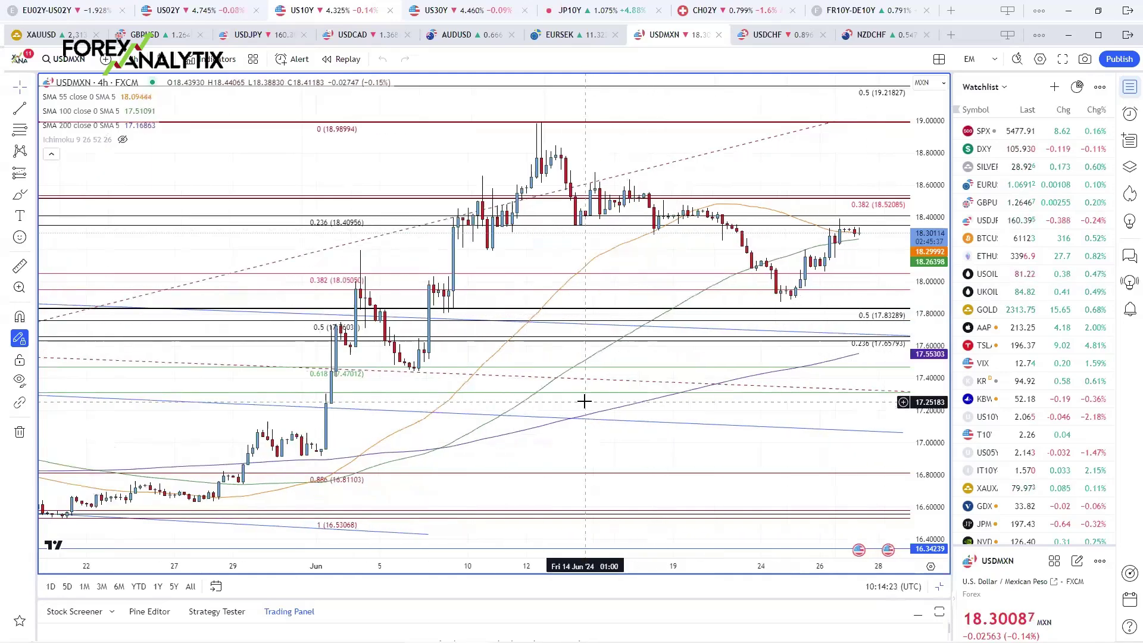
{"action": "scroll", "coordinate": [584, 402], "scroll_direction": "down", "scroll_amount": 3}
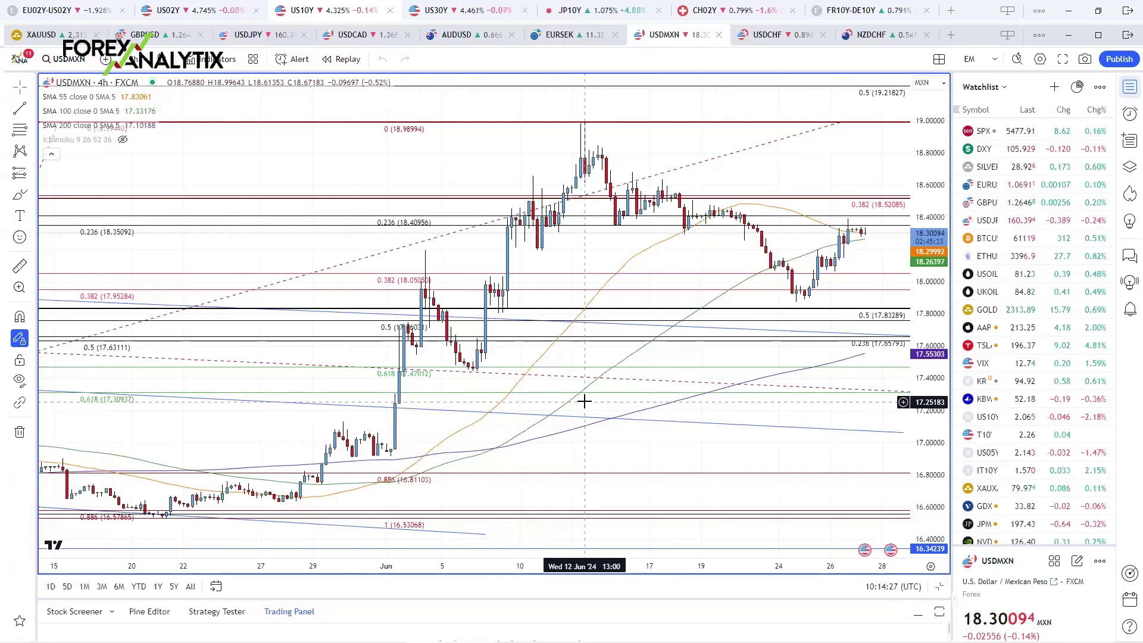
{"action": "scroll", "coordinate": [584, 402], "scroll_direction": "up", "scroll_amount": 3}
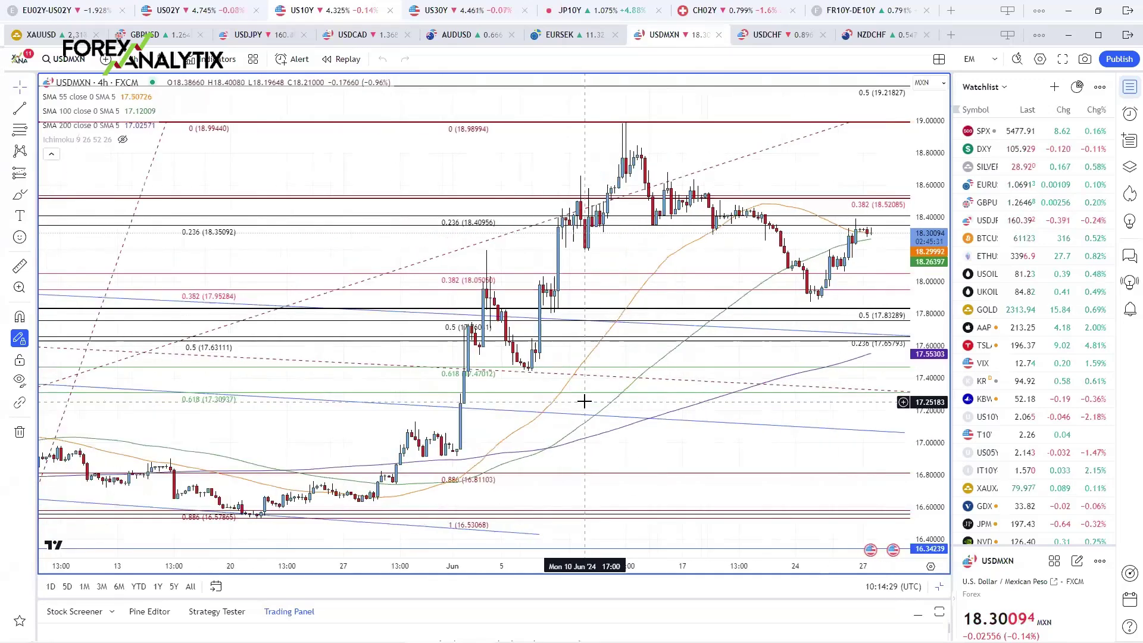
{"action": "scroll", "coordinate": [584, 402], "scroll_direction": "up", "scroll_amount": 1}
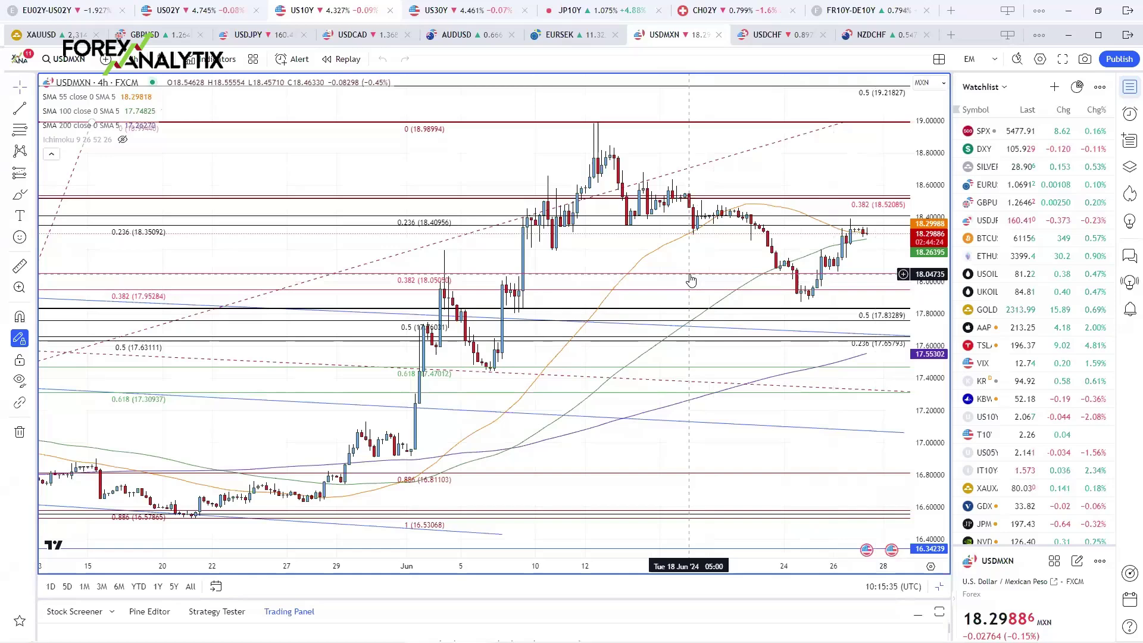
{"action": "scroll", "coordinate": [691, 280], "scroll_direction": "down", "scroll_amount": 2}
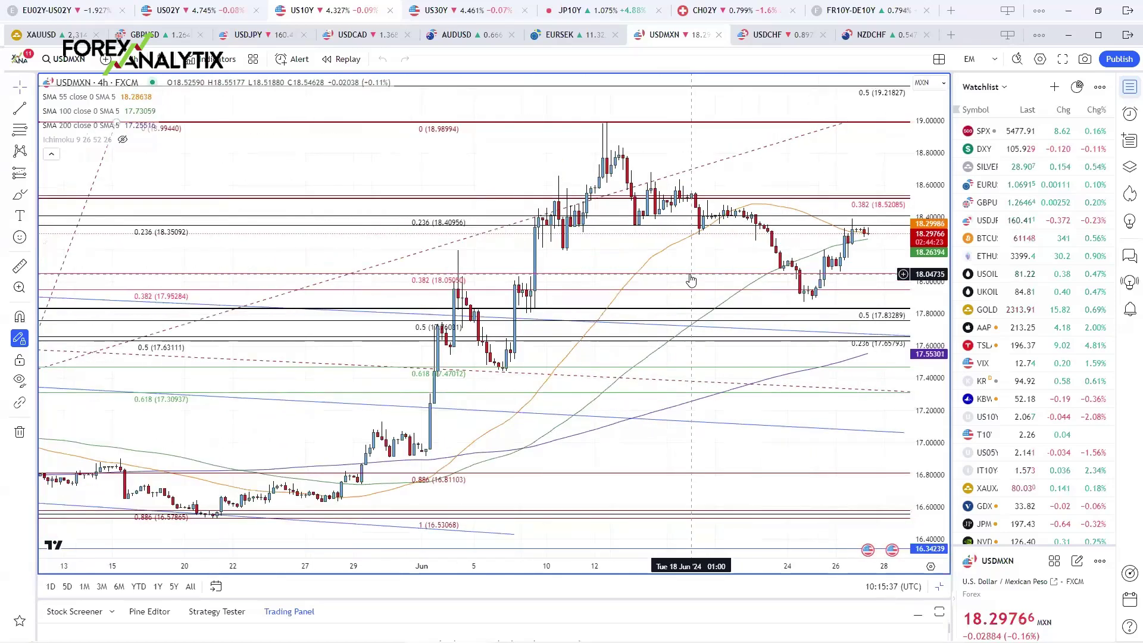
{"action": "scroll", "coordinate": [690, 280], "scroll_direction": "up", "scroll_amount": 2}
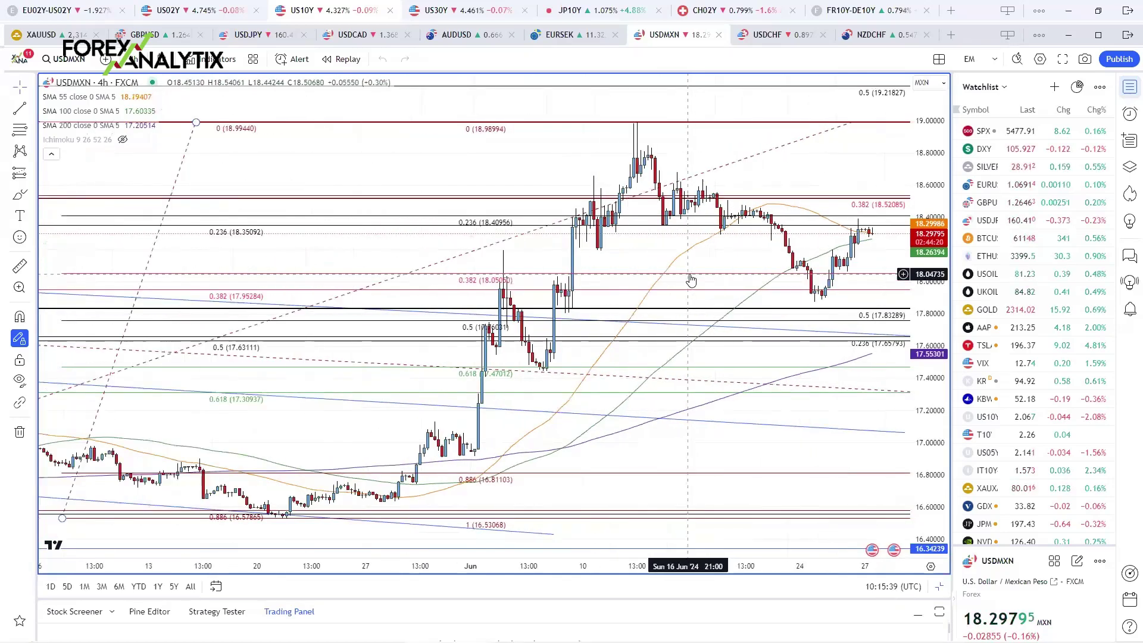
{"action": "scroll", "coordinate": [690, 280], "scroll_direction": "down", "scroll_amount": 2}
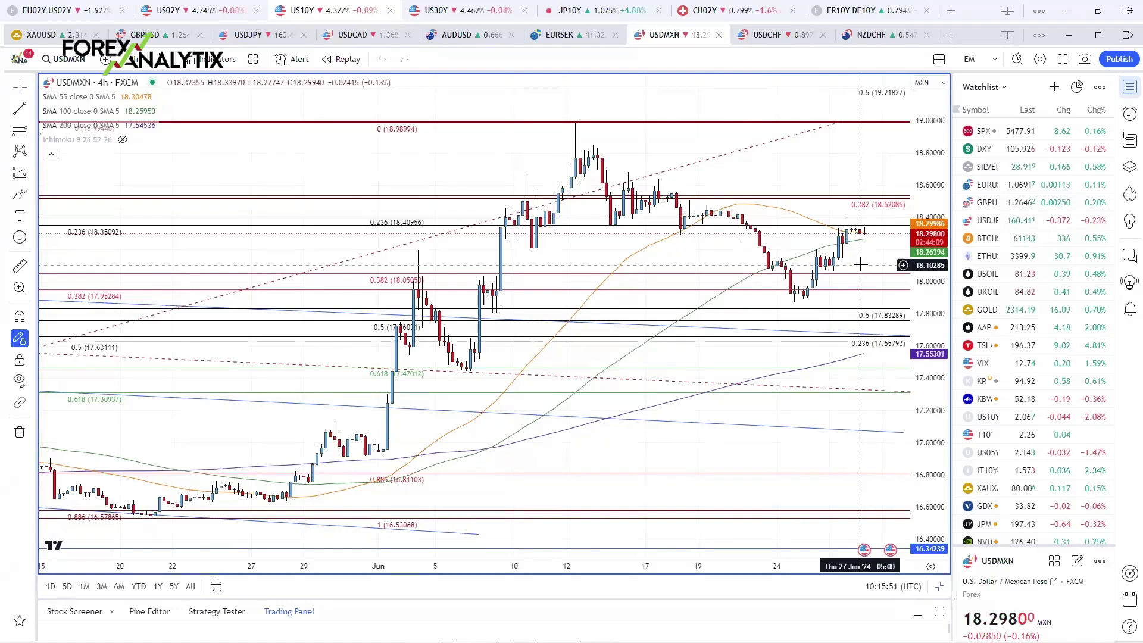
{"action": "scroll", "coordinate": [861, 264], "scroll_direction": "down", "scroll_amount": 2}
{"action": "scroll", "coordinate": [861, 264], "scroll_direction": "down", "scroll_amount": 4}
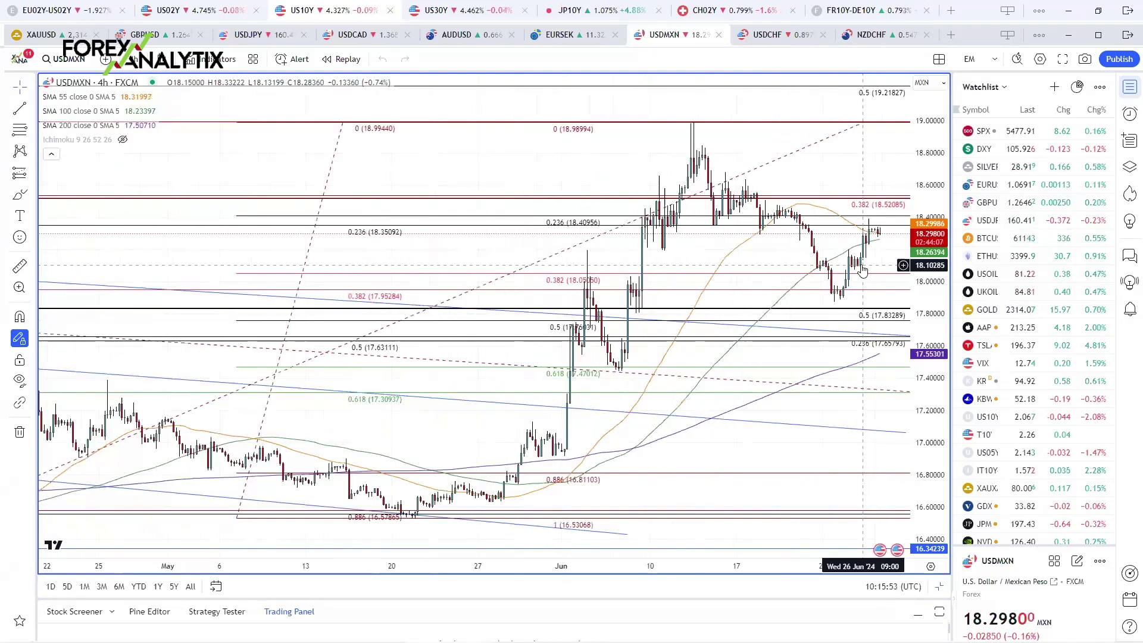